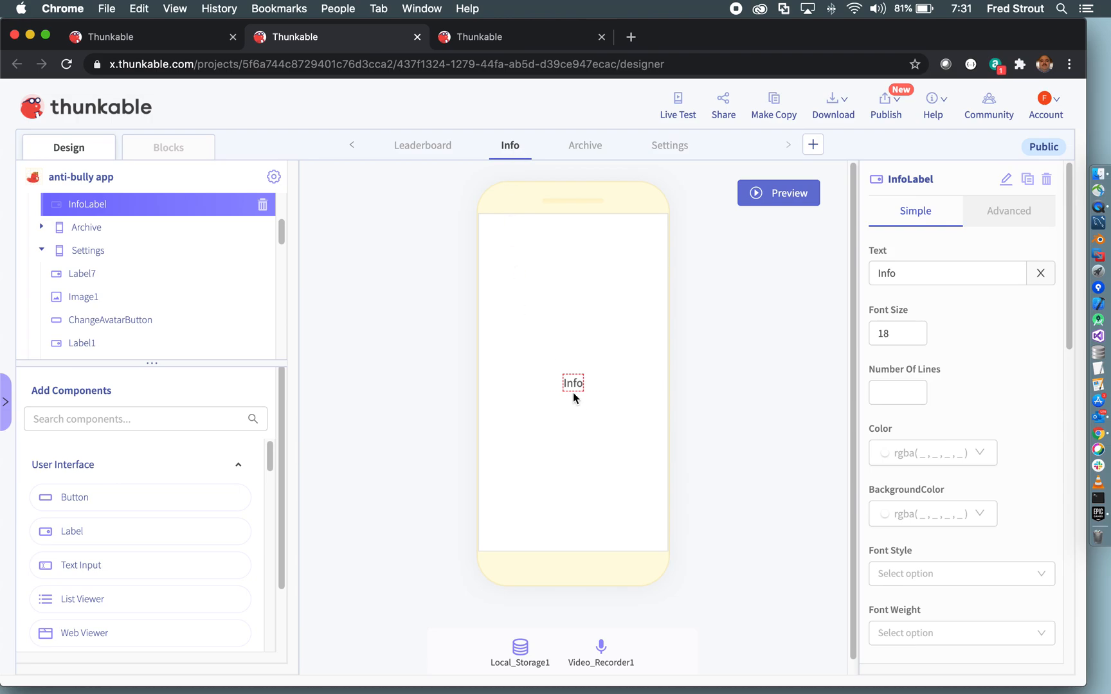
# - Switch to the tutorial project and delete all five code blocks from Screen1
pyautogui.click(524, 37)
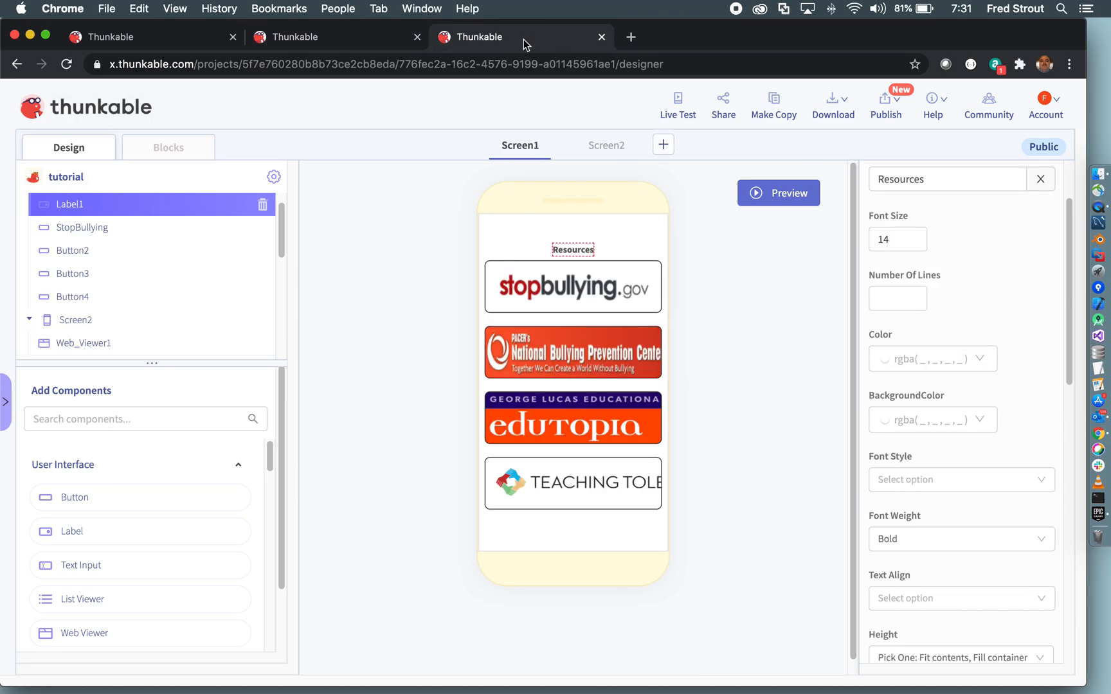
pyautogui.click(177, 152)
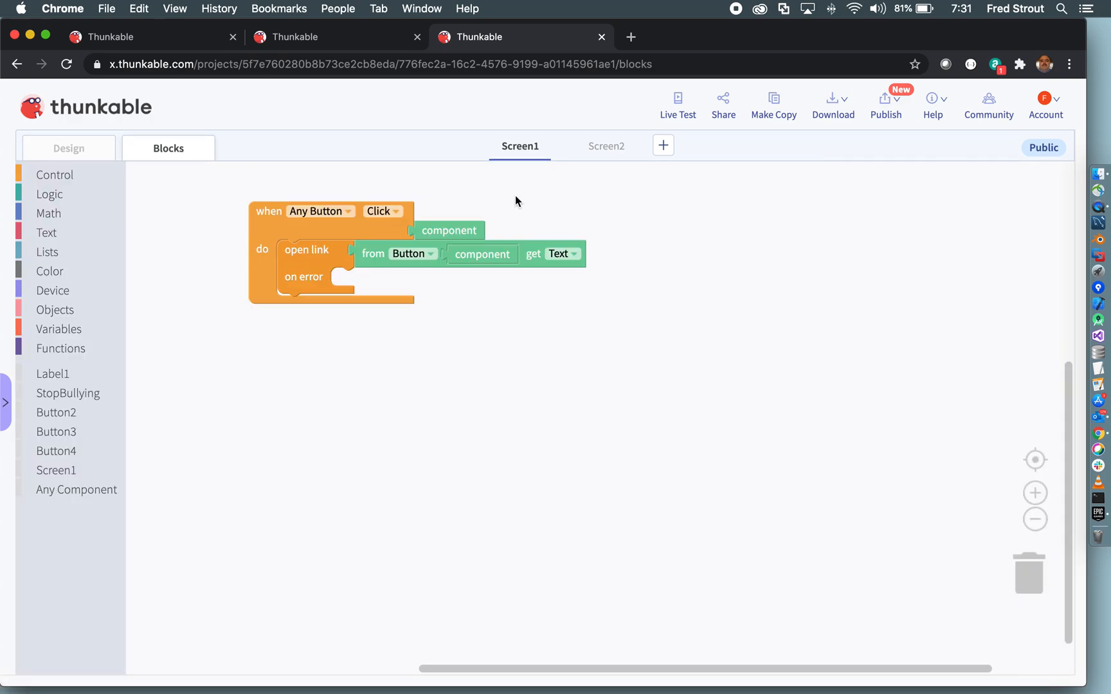
pyautogui.click(71, 153)
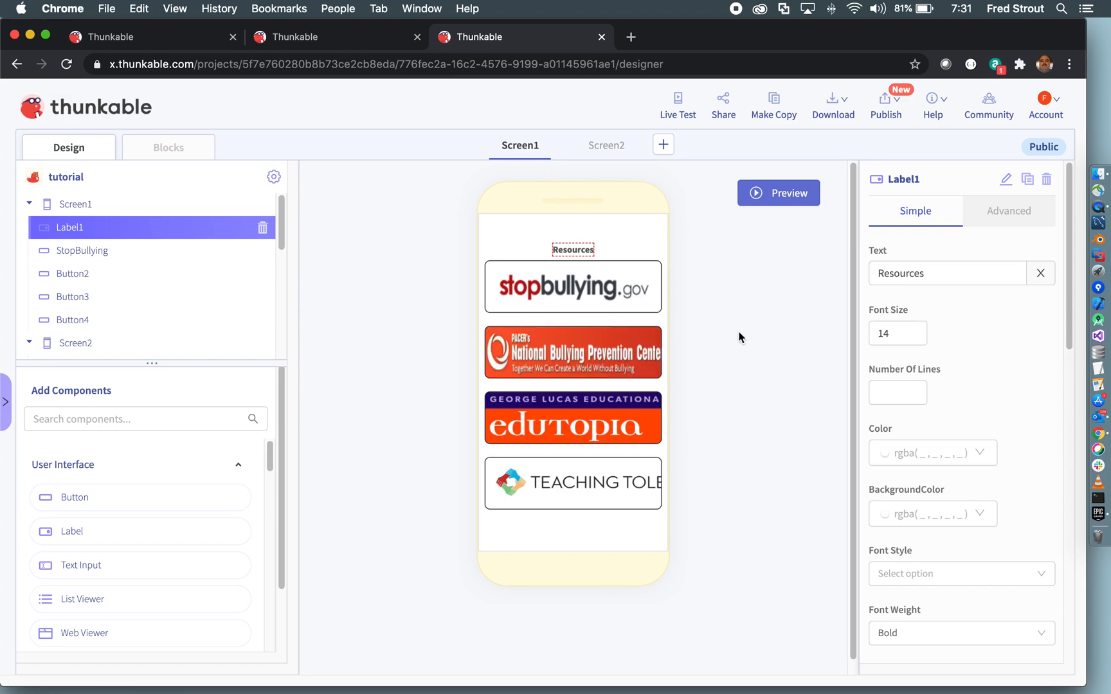
pyautogui.click(185, 149)
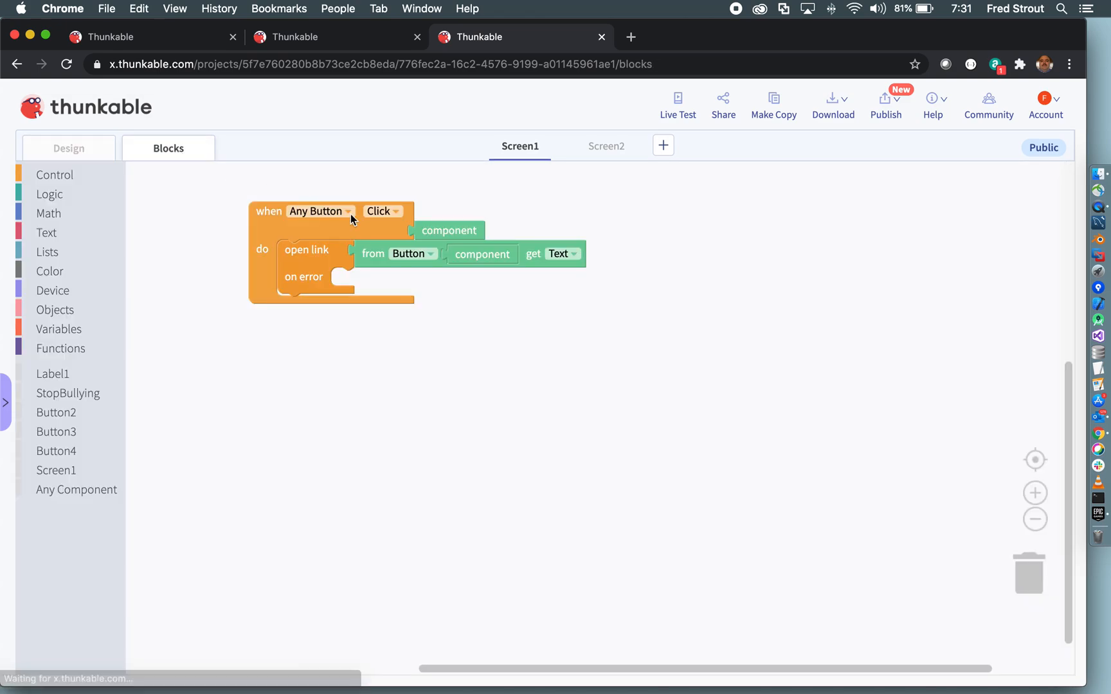
pyautogui.rightClick(661, 457)
pyautogui.click(722, 520)
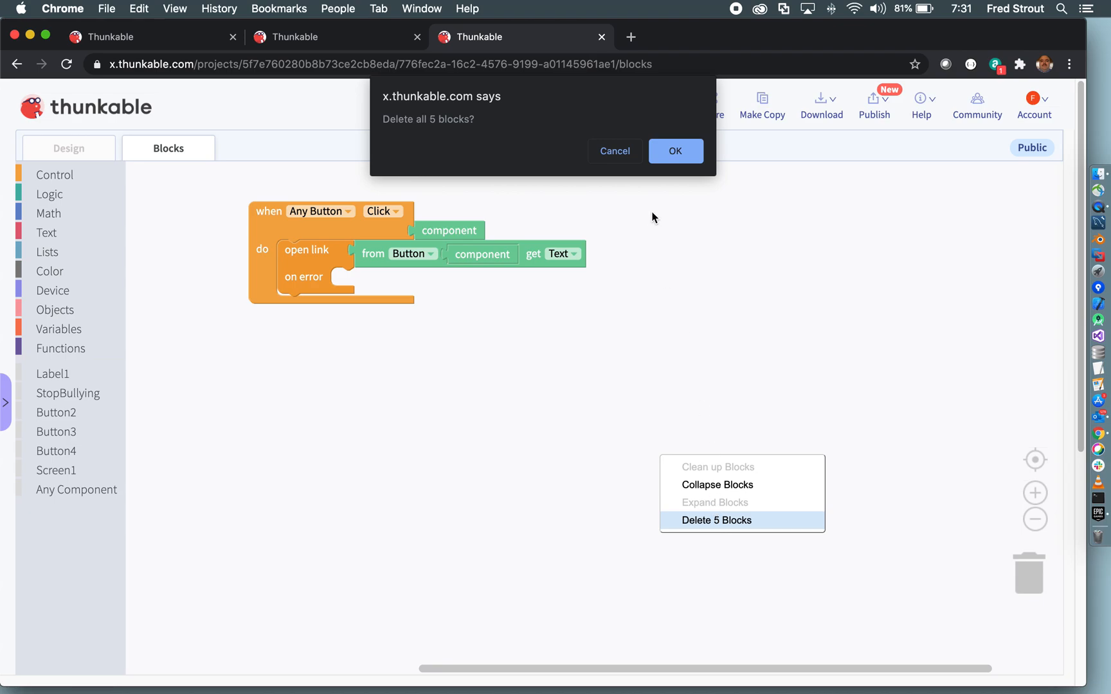
pyautogui.click(676, 153)
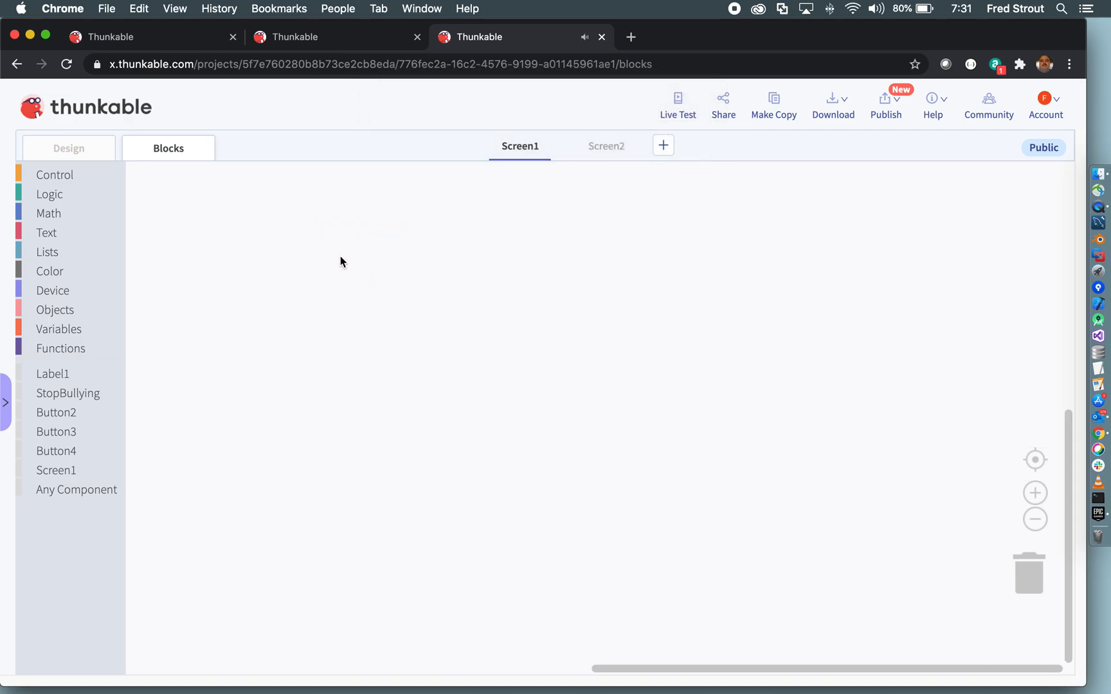
# - Delete the StopBullying, Button2, Button3 and Button4 buttons from the Screen1 design
pyautogui.click(83, 151)
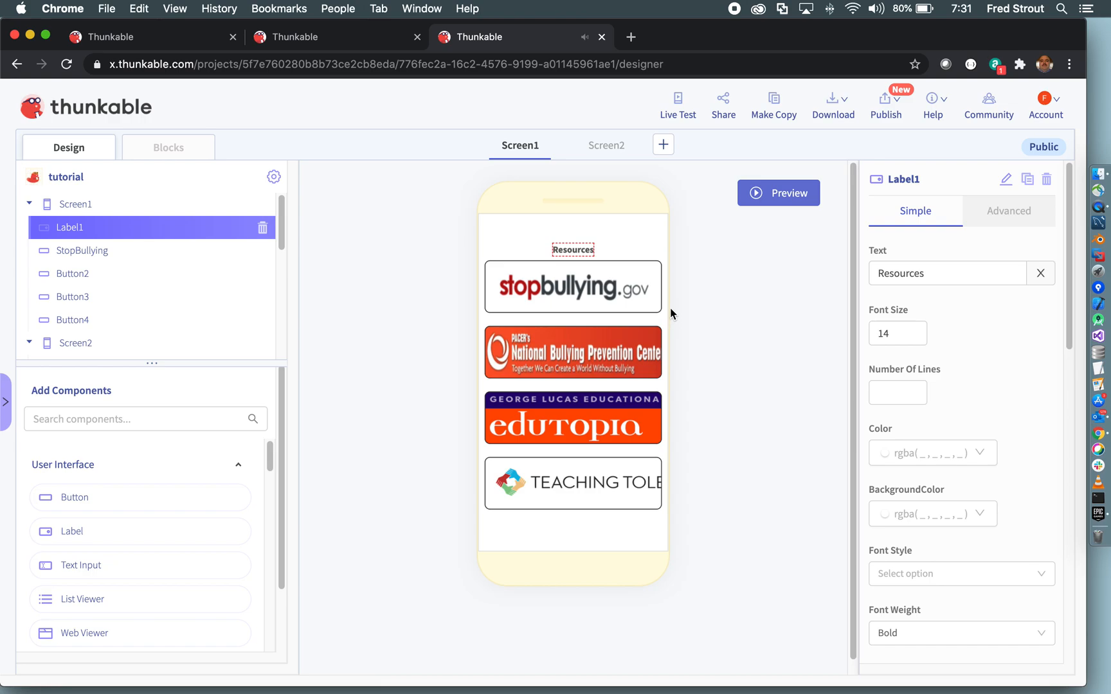
pyautogui.click(621, 304)
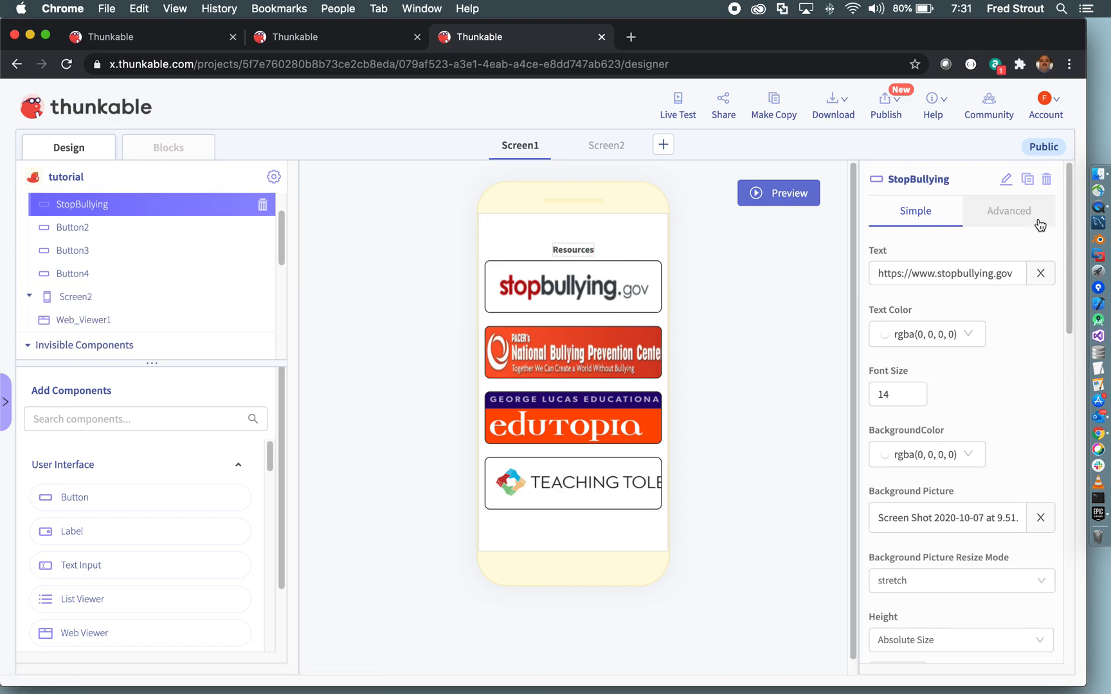
pyautogui.click(1046, 185)
pyautogui.click(664, 266)
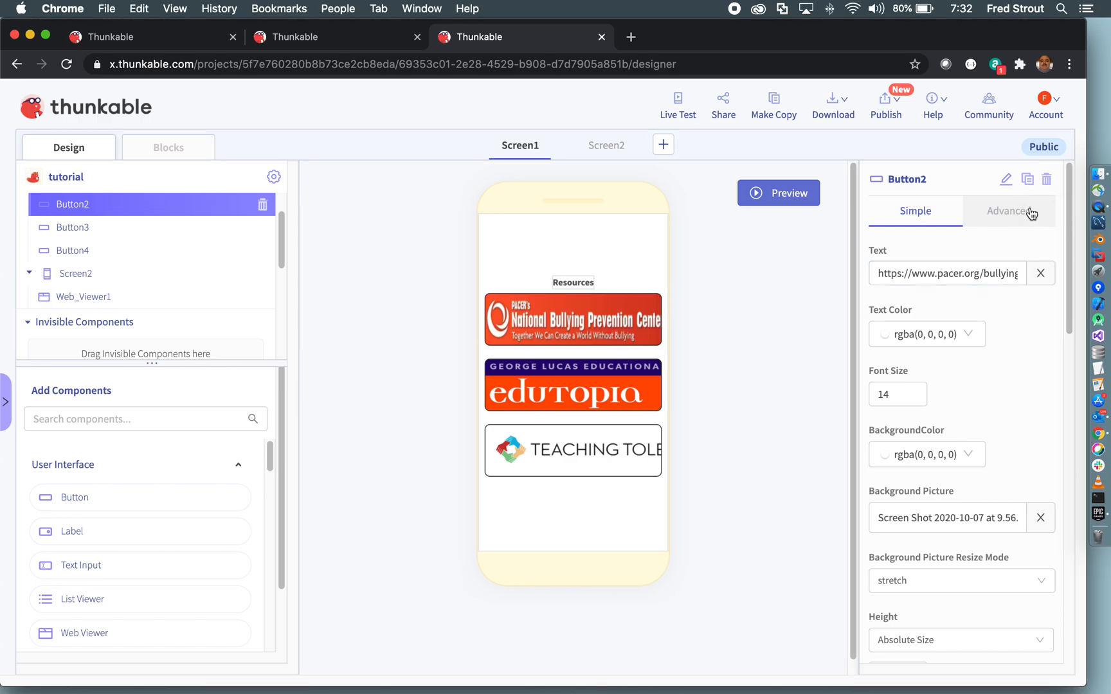
pyautogui.click(1046, 181)
pyautogui.click(659, 273)
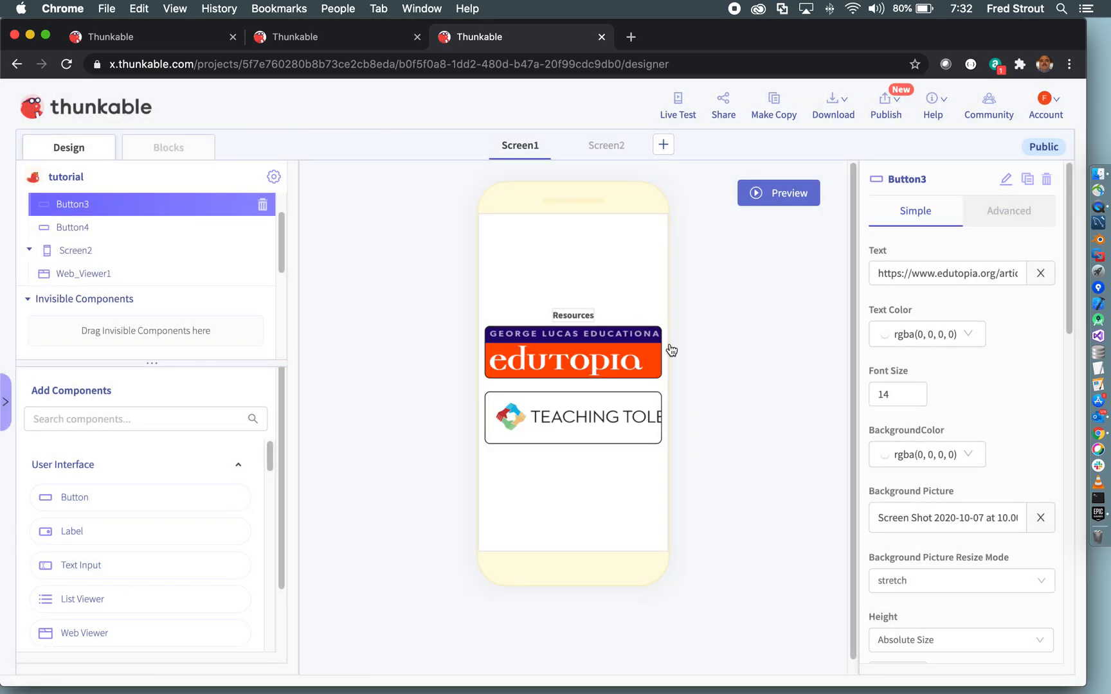
pyautogui.click(1046, 179)
pyautogui.click(651, 272)
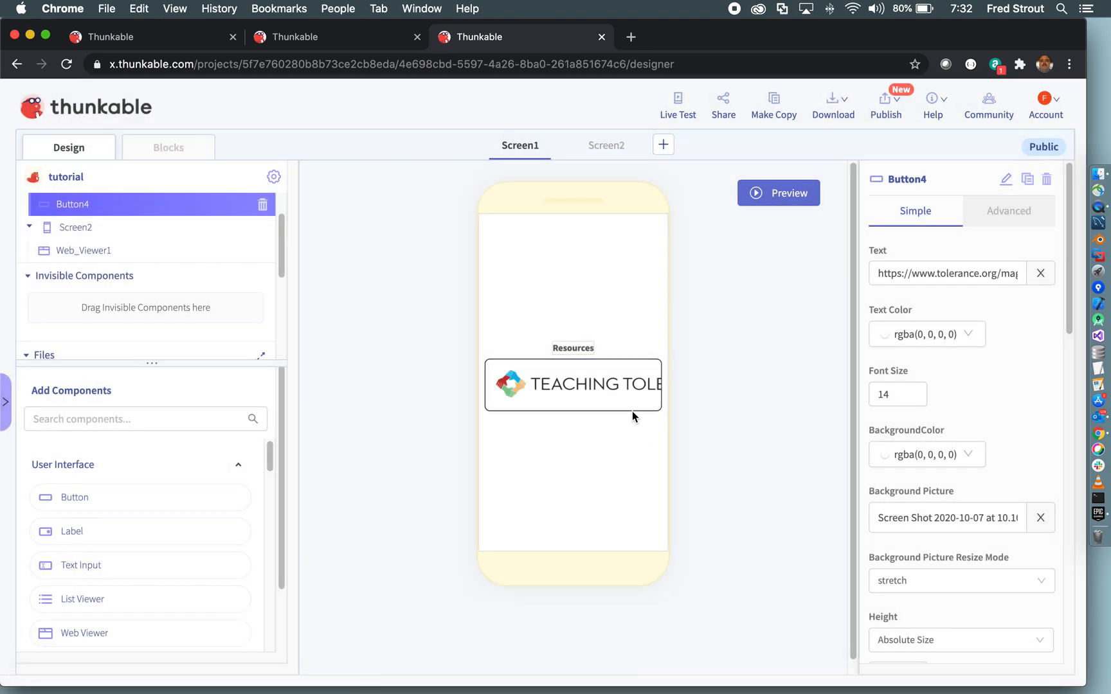
pyautogui.click(1046, 181)
pyautogui.click(654, 267)
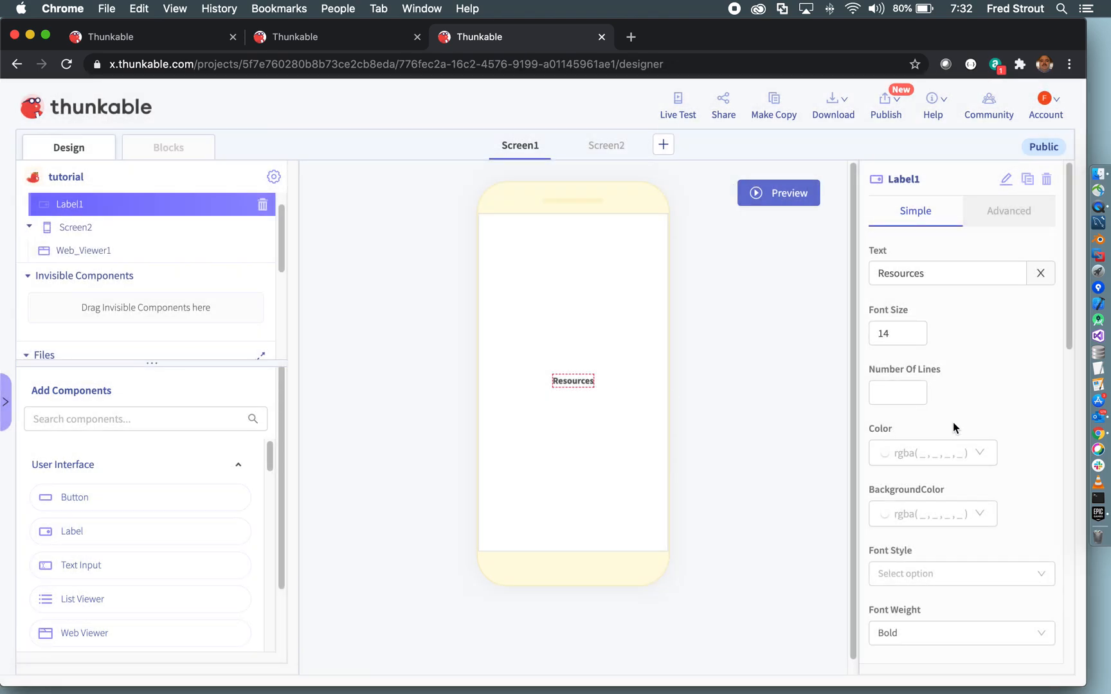
# - Set the Resources label's font size to 18, its text to "Info" and its font weight to Normal
pyautogui.click(905, 333)
pyautogui.moveTo(905, 334); pyautogui.dragTo(838, 334)
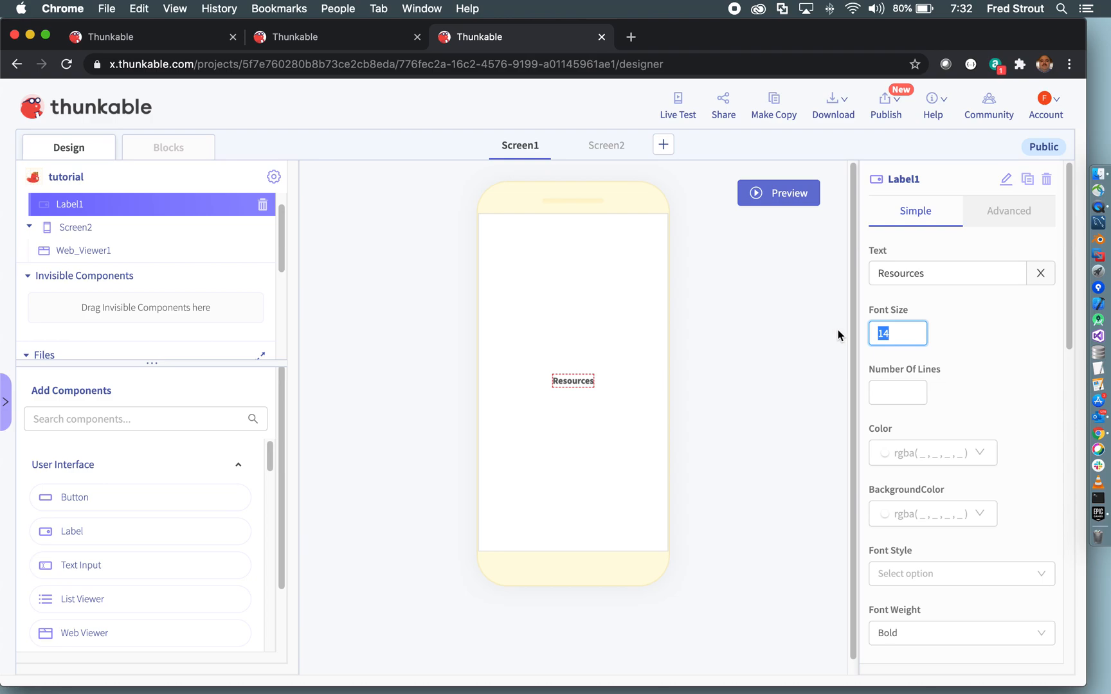
pyautogui.write('18')
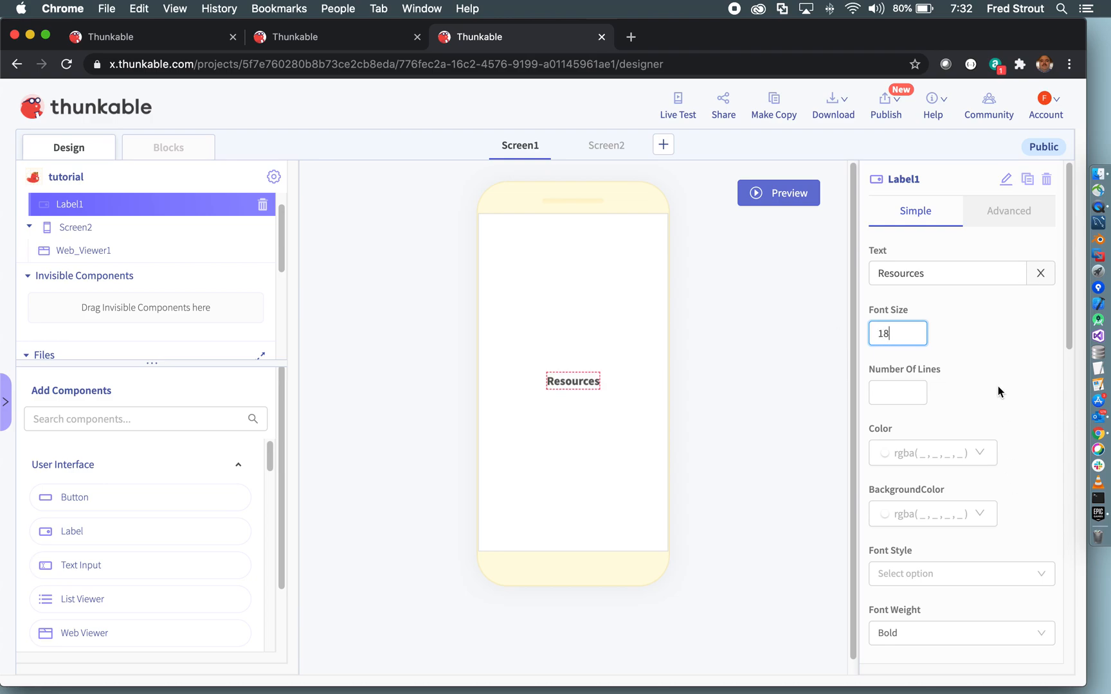
pyautogui.click(943, 270)
pyautogui.moveTo(943, 270); pyautogui.dragTo(865, 258)
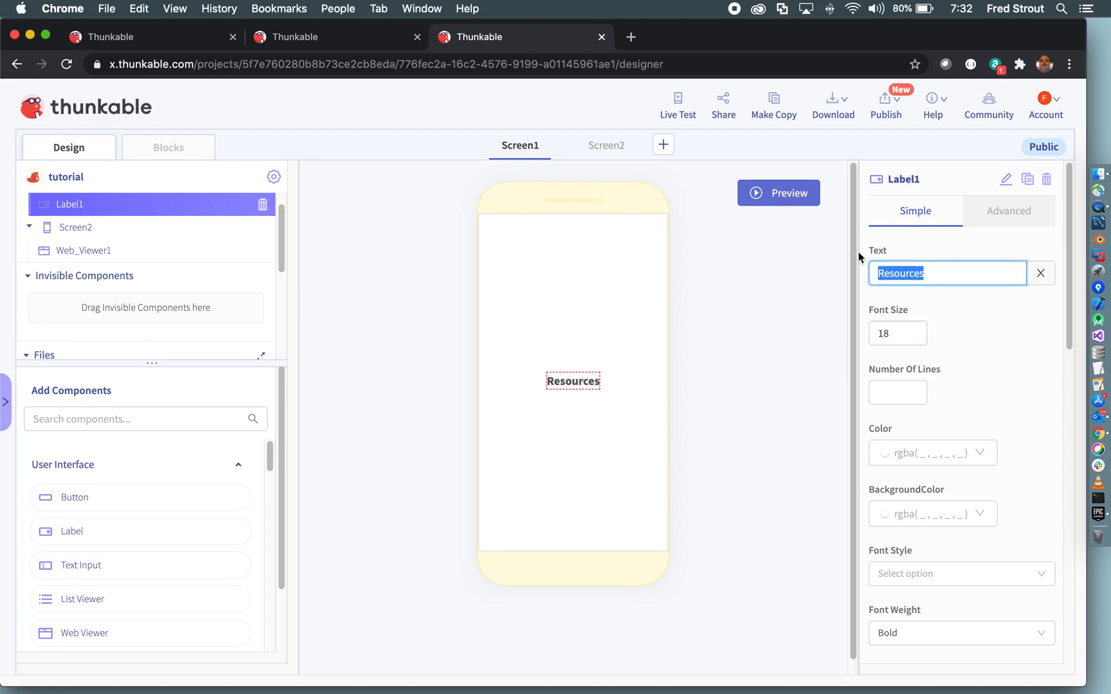
pyautogui.write('Info')
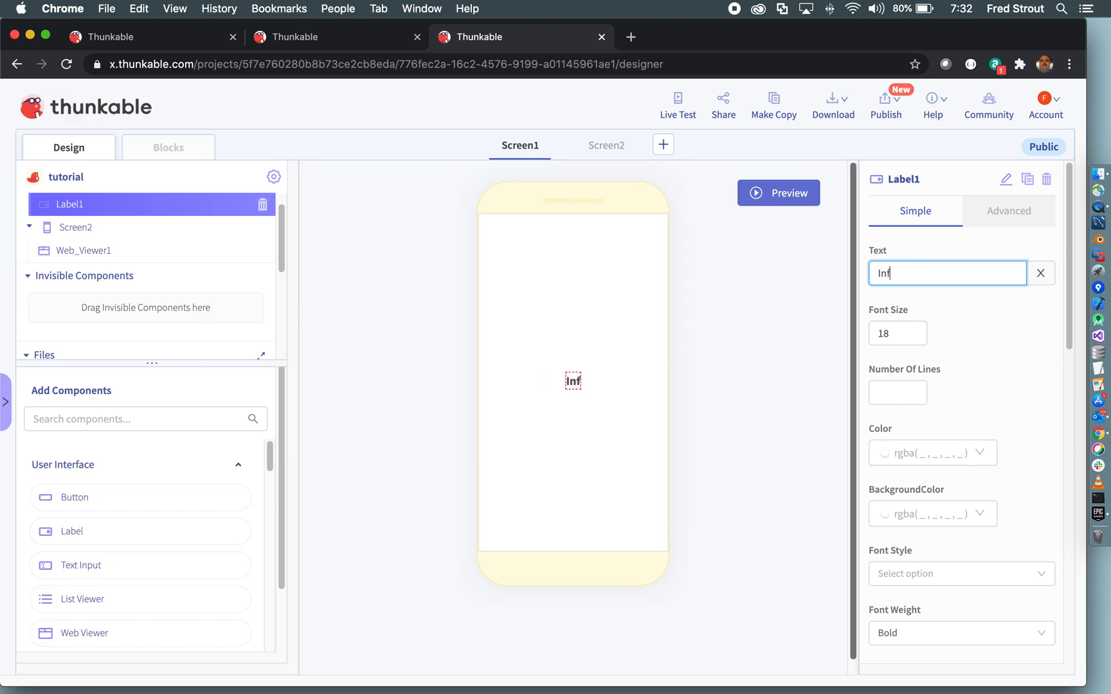
pyautogui.click(975, 635)
pyautogui.click(932, 437)
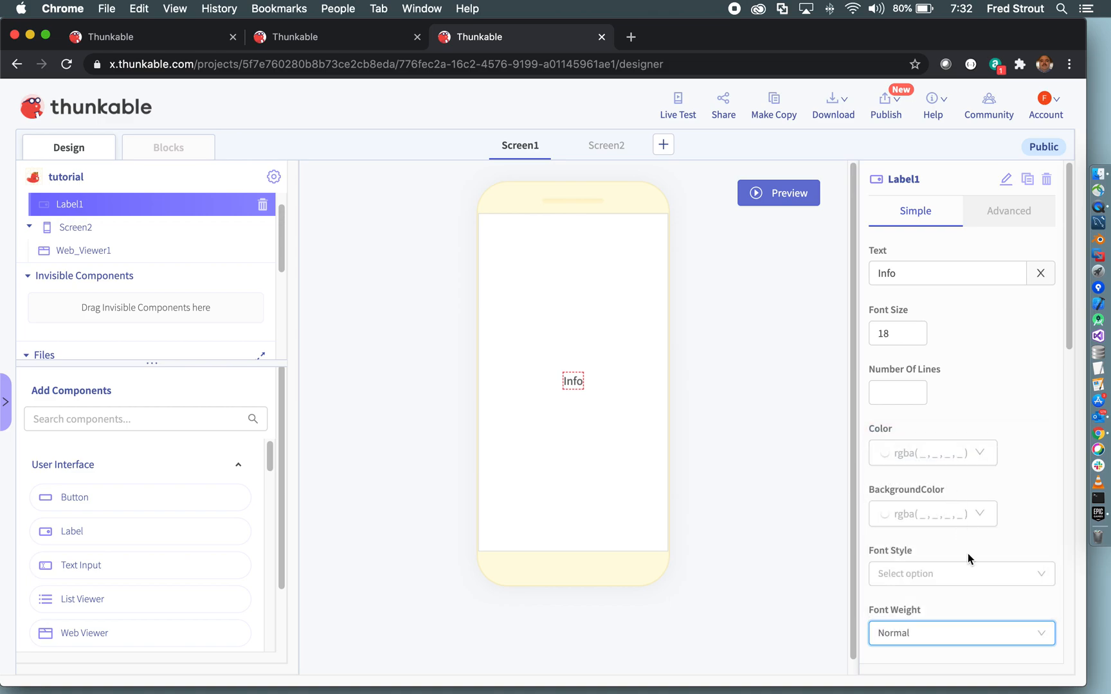
# - Set the Info label's bottom margin to 0 px
pyautogui.scroll(-5, 969, 555)
pyautogui.moveTo(954, 341); pyautogui.dragTo(929, 344)
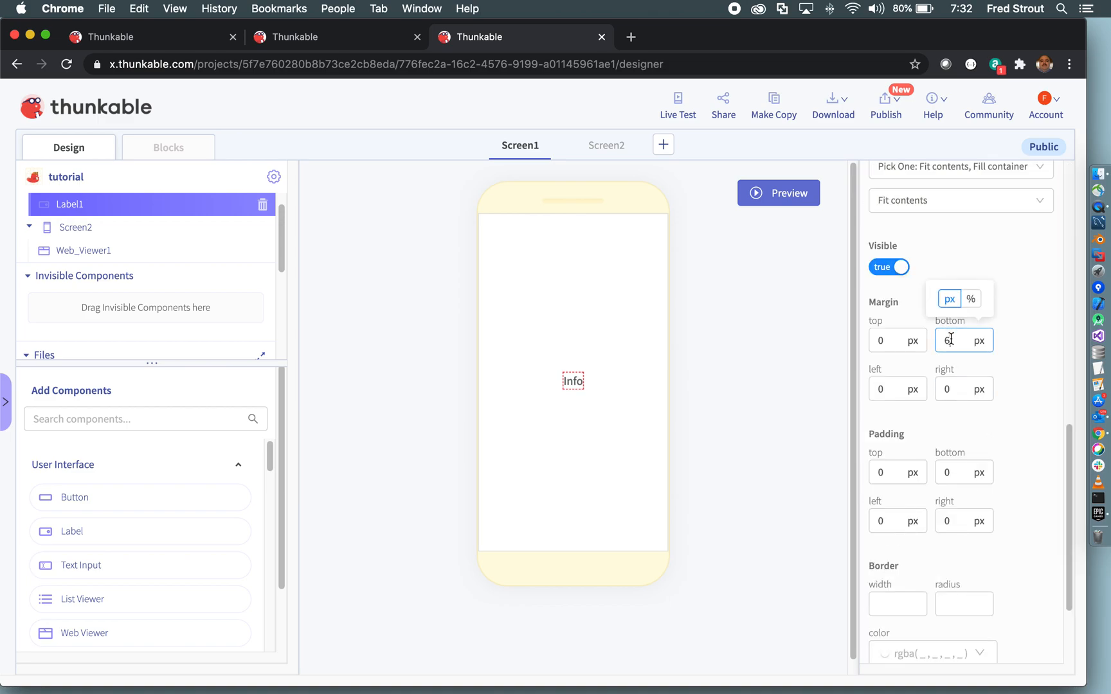
pyautogui.write('0')
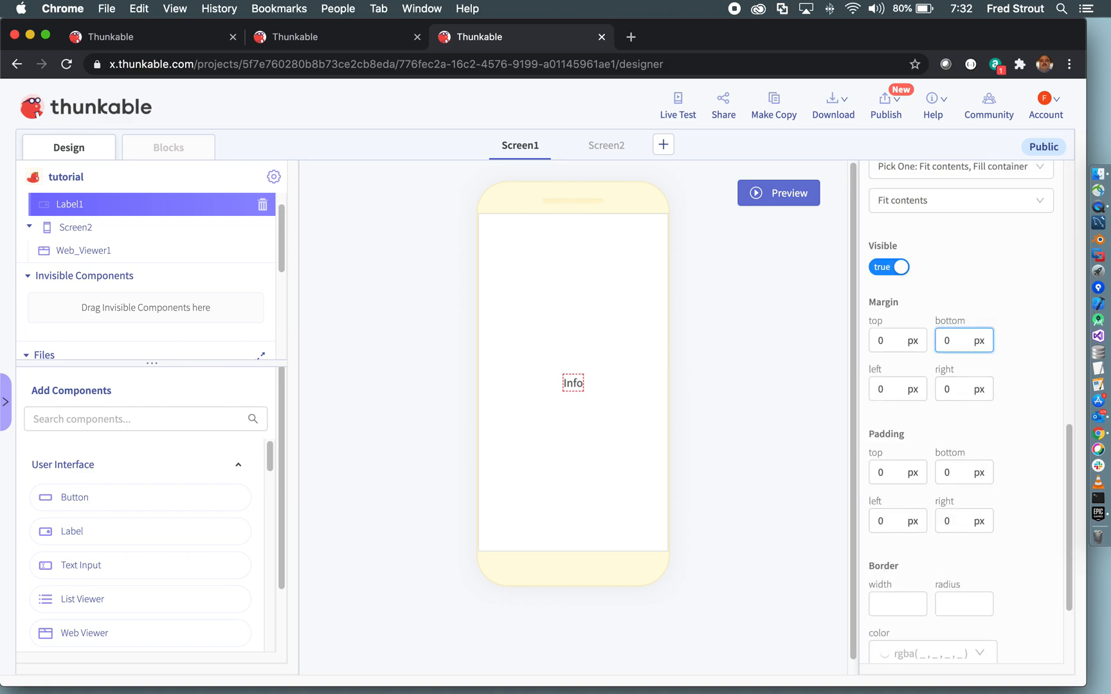
pyautogui.click(1022, 434)
# - Add a button beneath the Info label on Screen1 and set the label's bottom margin to 6 px
pyautogui.moveTo(78, 500); pyautogui.dragTo(520, 420)
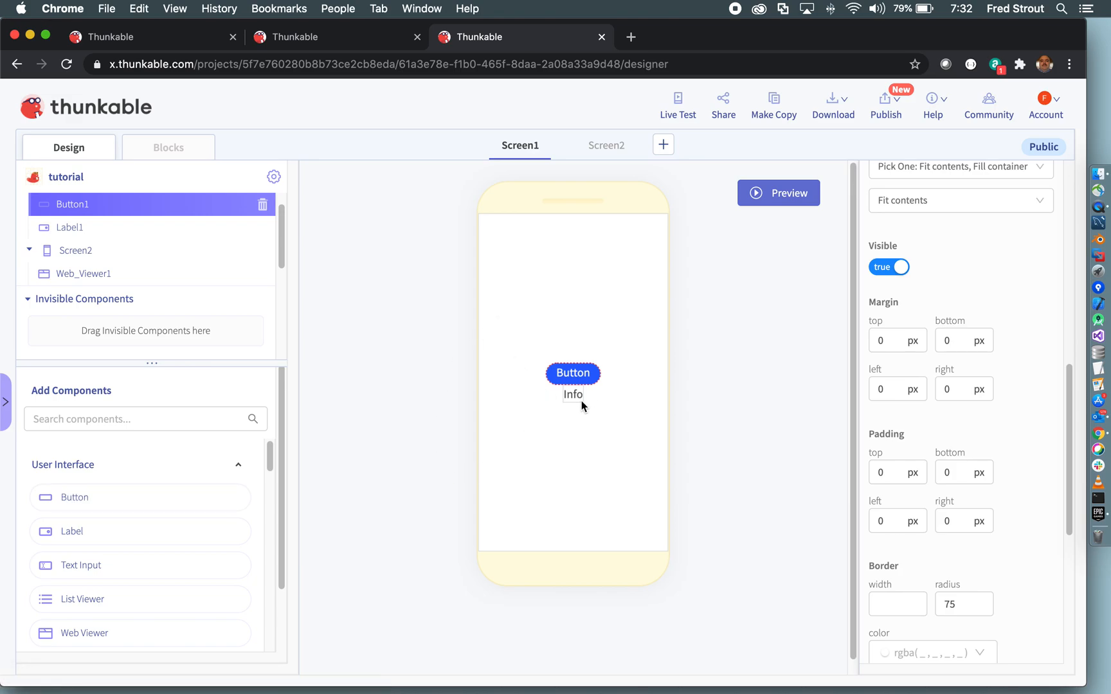
pyautogui.moveTo(576, 396); pyautogui.dragTo(569, 365)
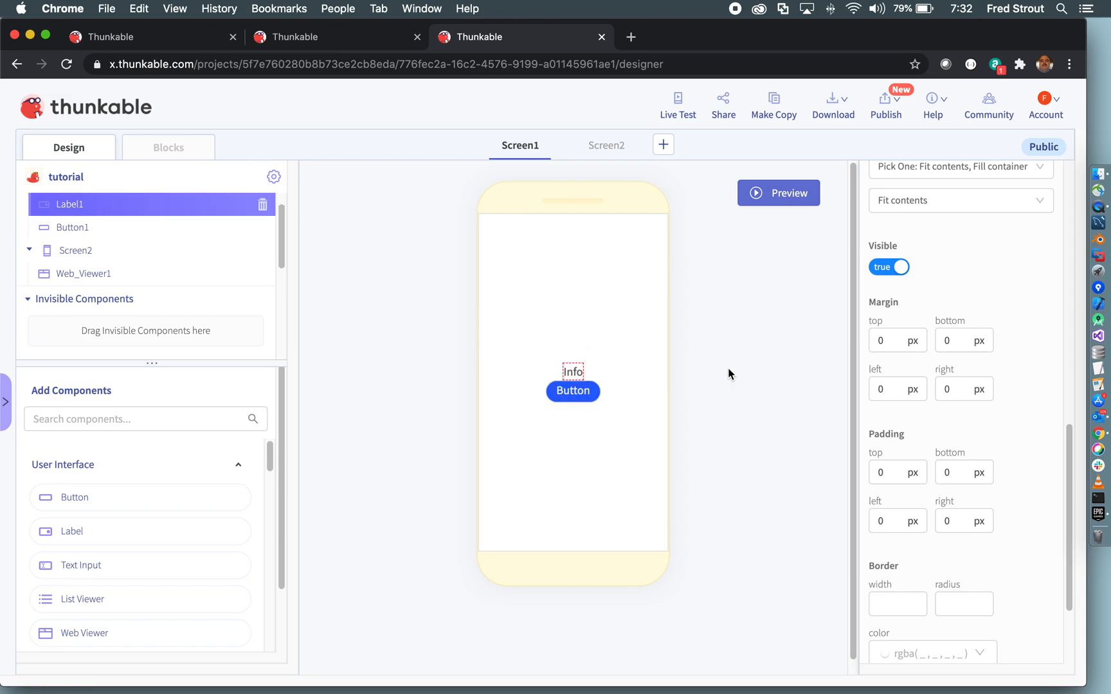
pyautogui.click(954, 472)
pyautogui.doubleClick(948, 473)
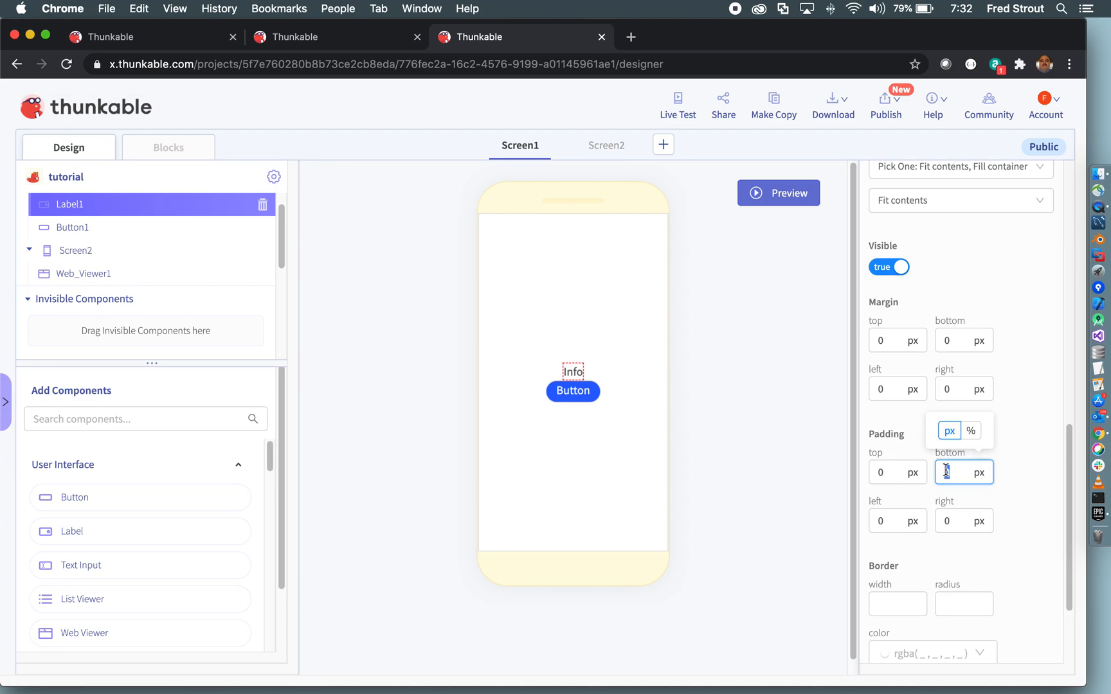
pyautogui.click(950, 342)
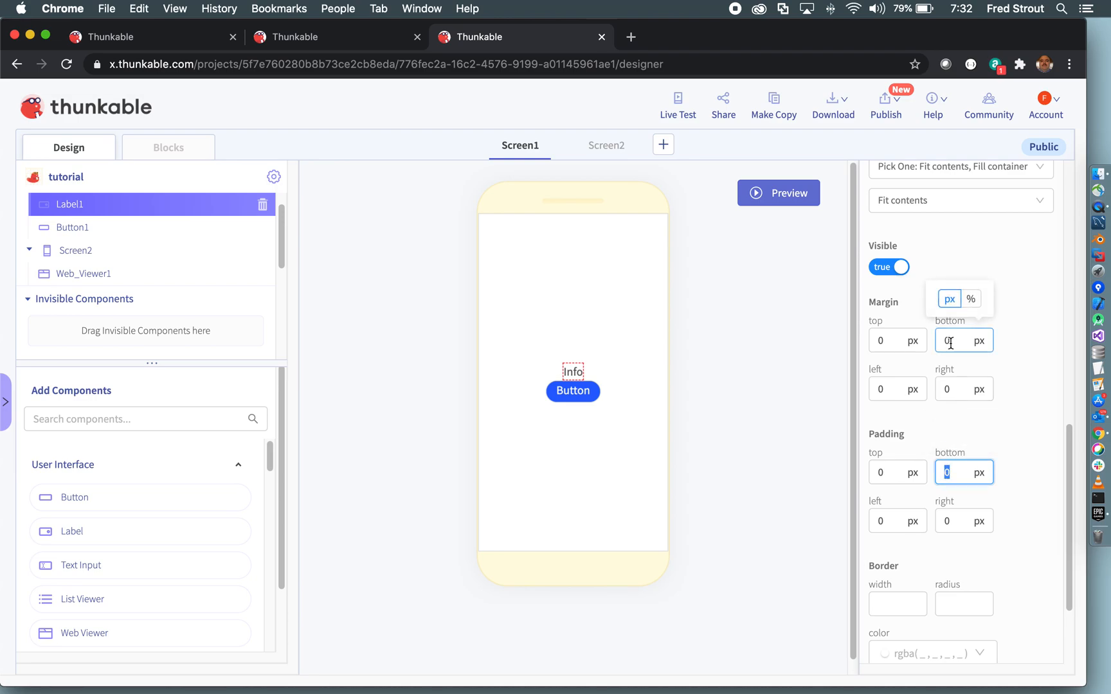
pyautogui.doubleClick(943, 342)
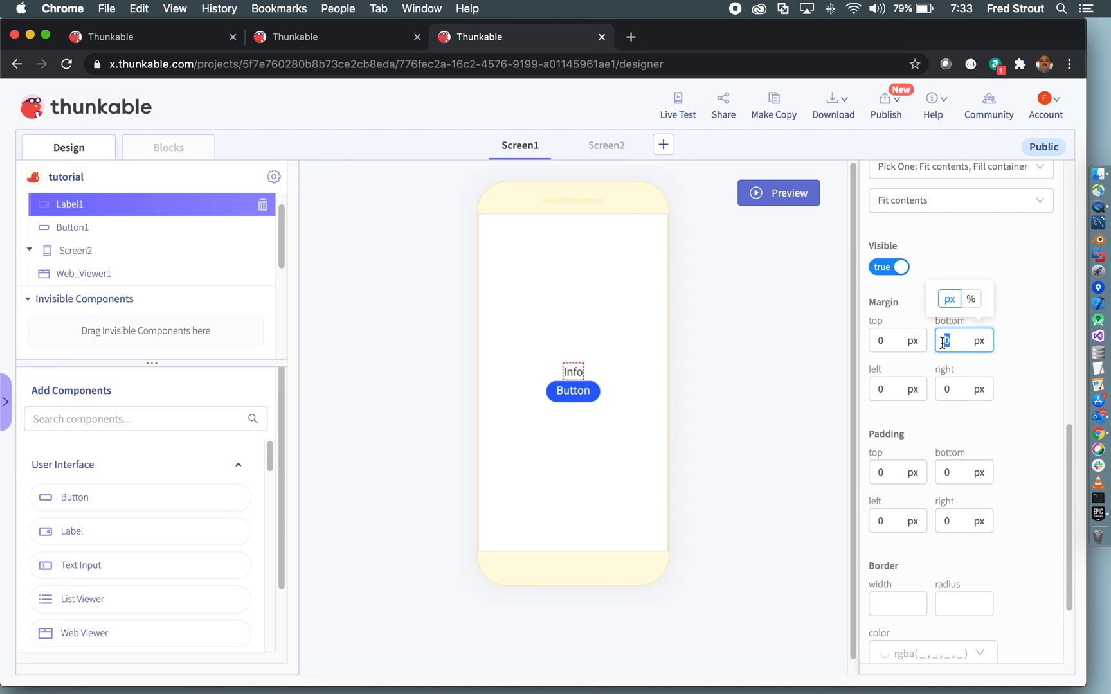
pyautogui.write('6')
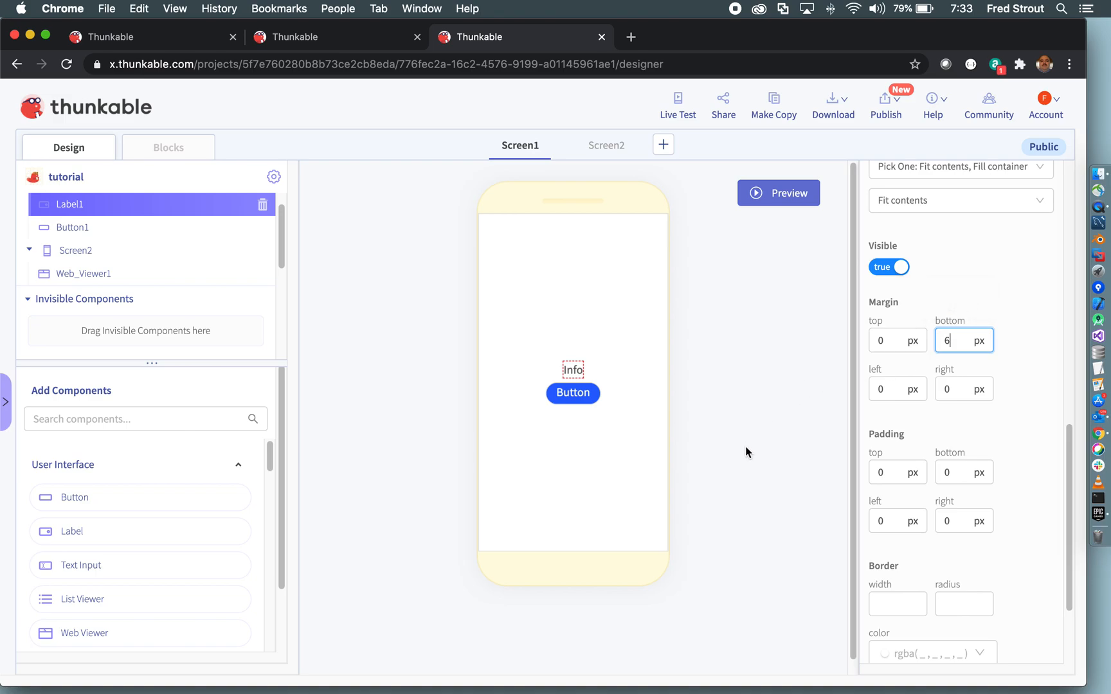
# - Set the Info label's text to "Resources", its font size to 14 and its font weight to Bold
pyautogui.click(588, 398)
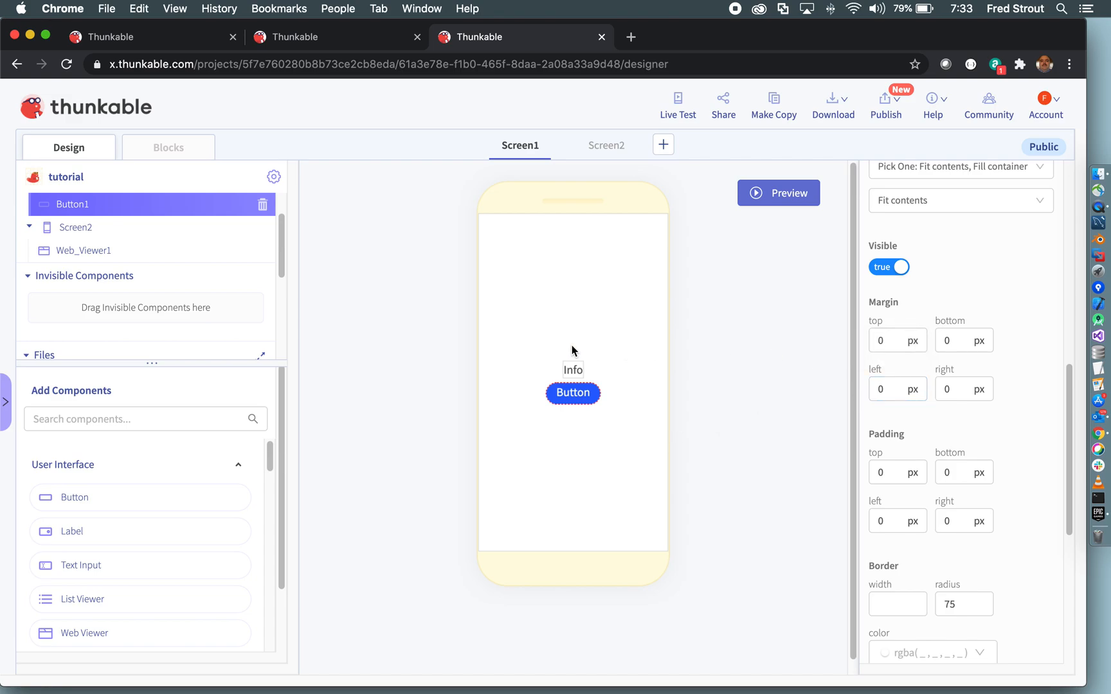
pyautogui.click(570, 374)
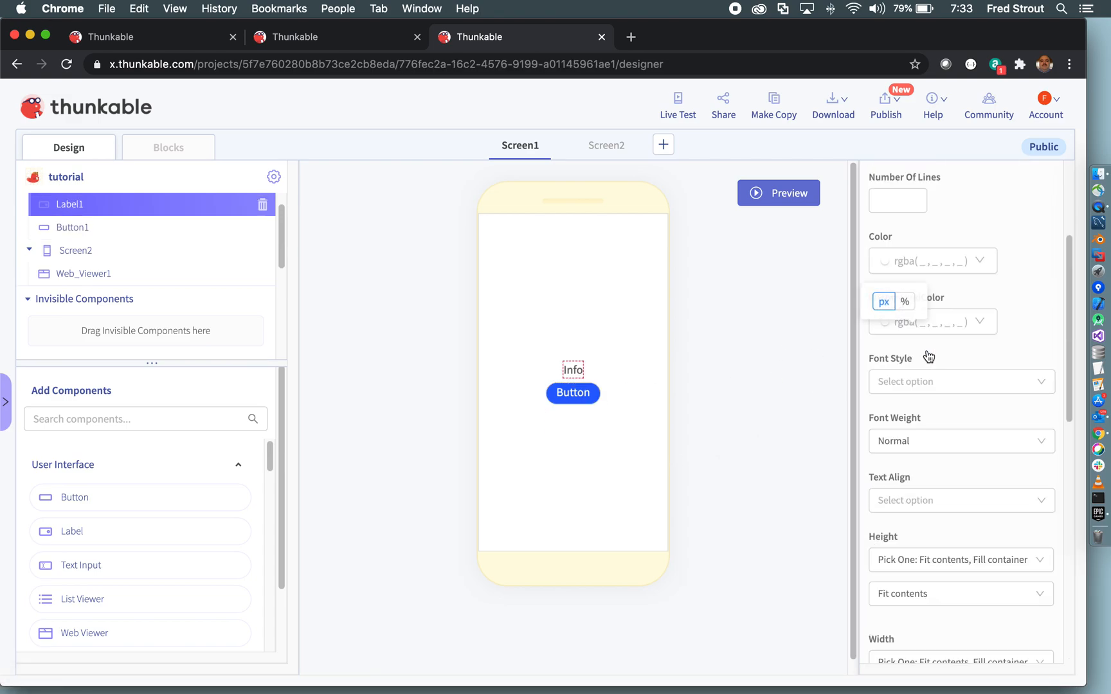
pyautogui.moveTo(926, 272); pyautogui.dragTo(848, 267)
pyautogui.write('Resources')
pyautogui.click(898, 333)
pyautogui.moveTo(899, 334); pyautogui.dragTo(863, 324)
pyautogui.write('14')
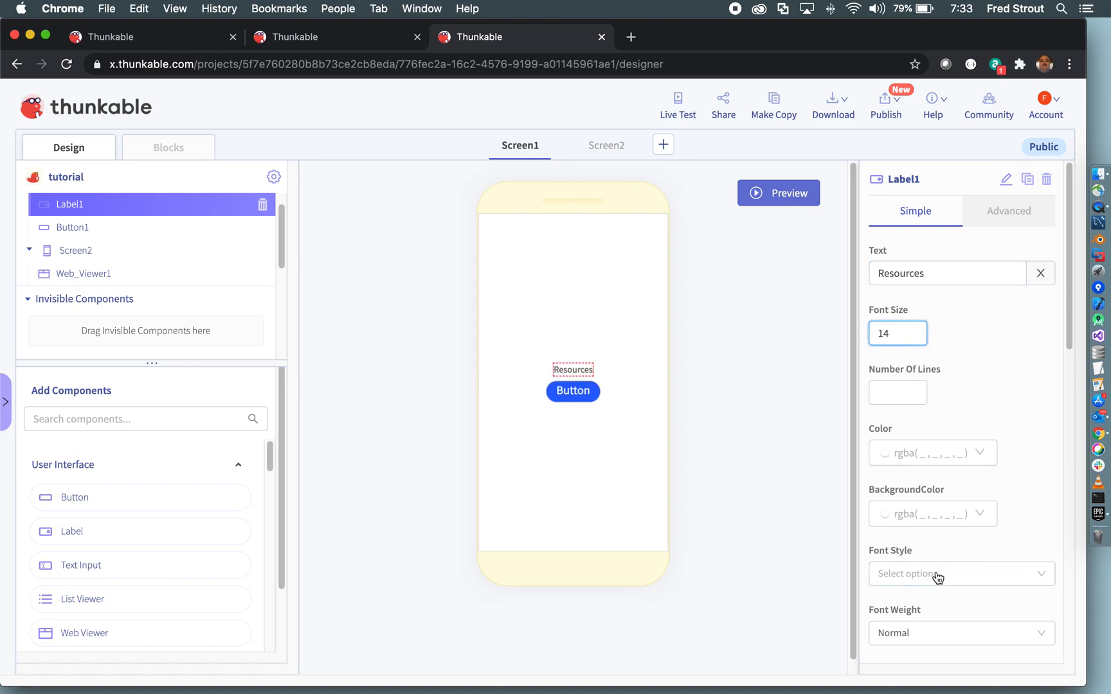
pyautogui.click(943, 636)
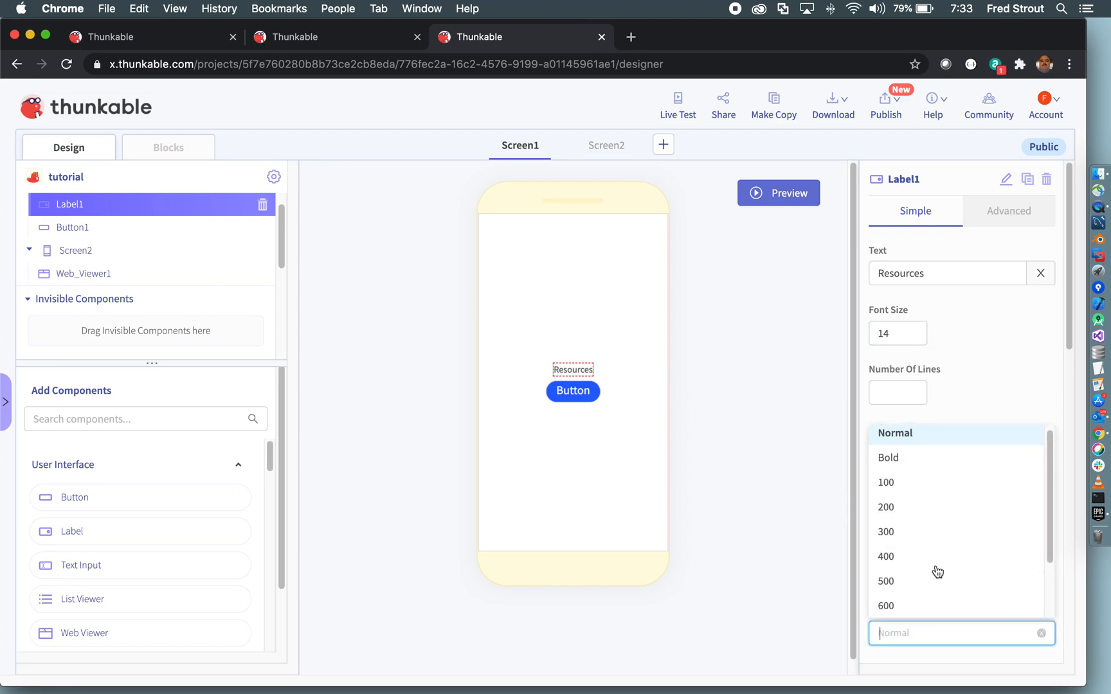
pyautogui.click(927, 467)
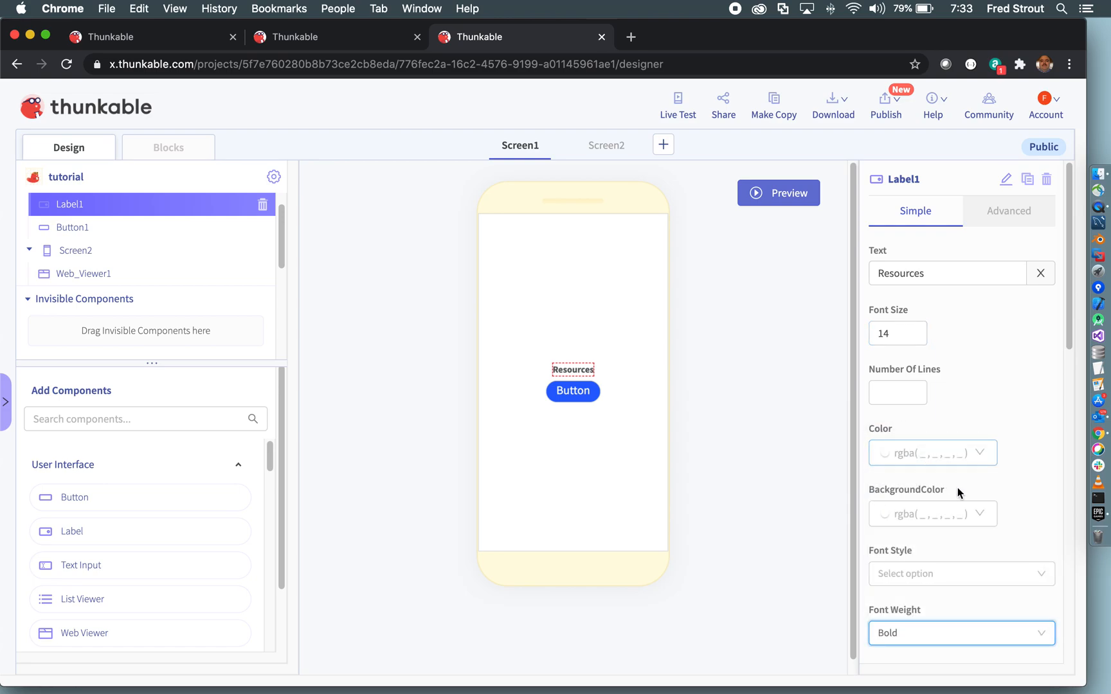
# - Set the height of the button beneath the Resources label to an absolute size of 100
pyautogui.click(587, 394)
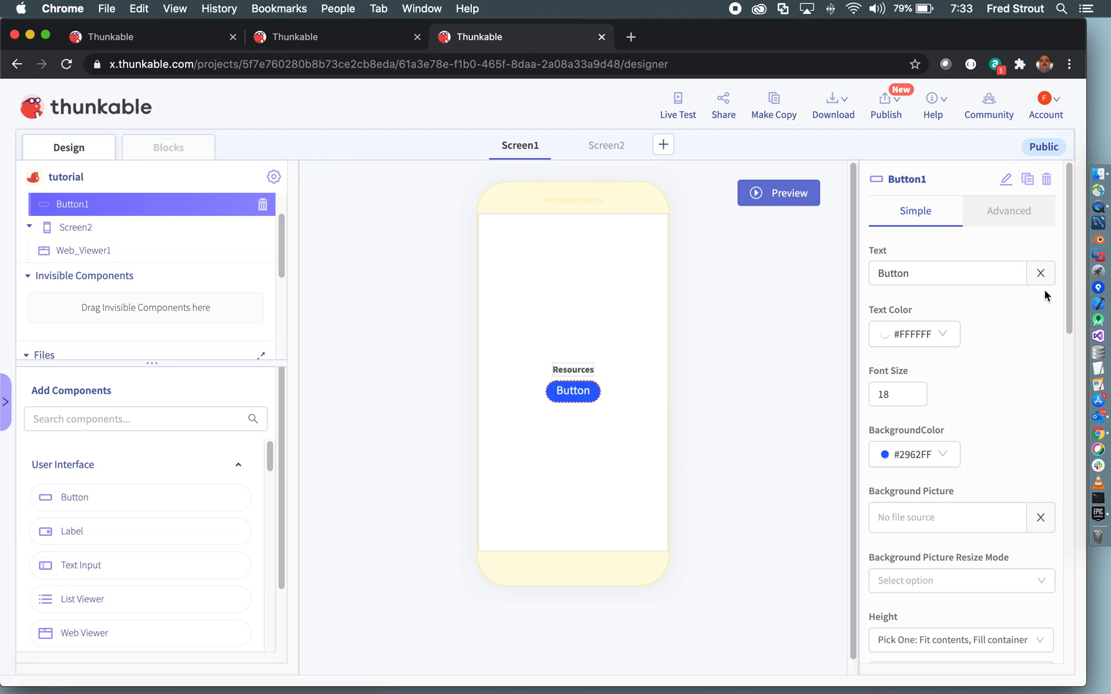
pyautogui.click(948, 267)
pyautogui.click(982, 339)
pyautogui.scroll(-3, 1012, 437)
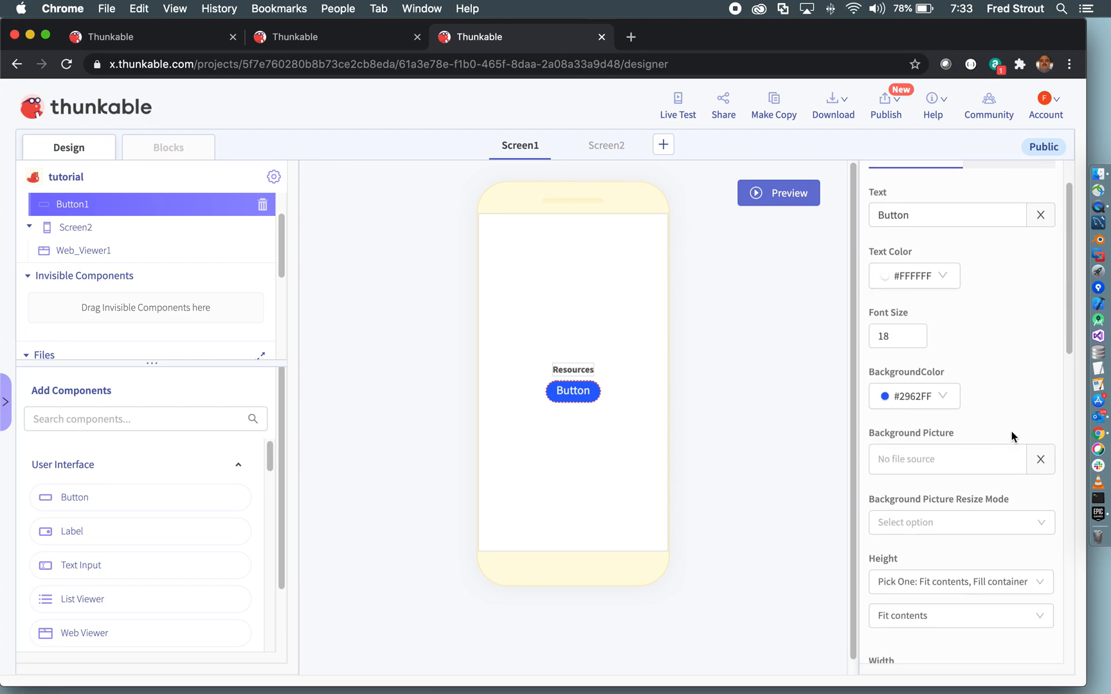
pyautogui.scroll(-5, 1011, 437)
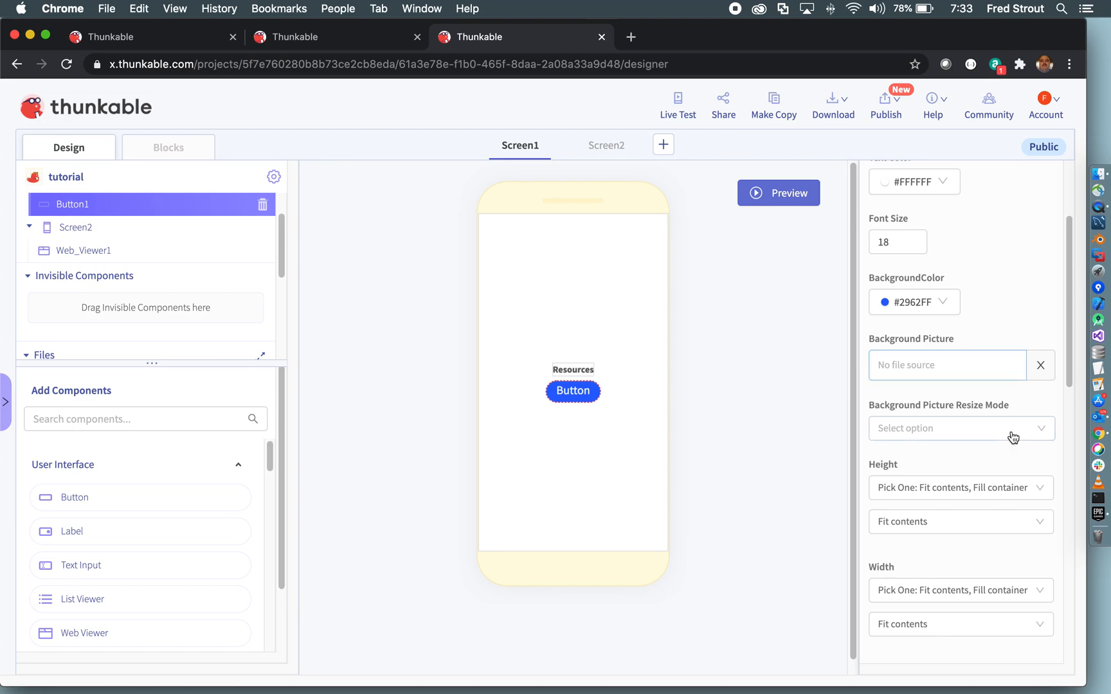
pyautogui.scroll(6, 1011, 437)
pyautogui.scroll(-15, 967, 439)
pyautogui.scroll(-8, 967, 437)
pyautogui.scroll(14, 967, 437)
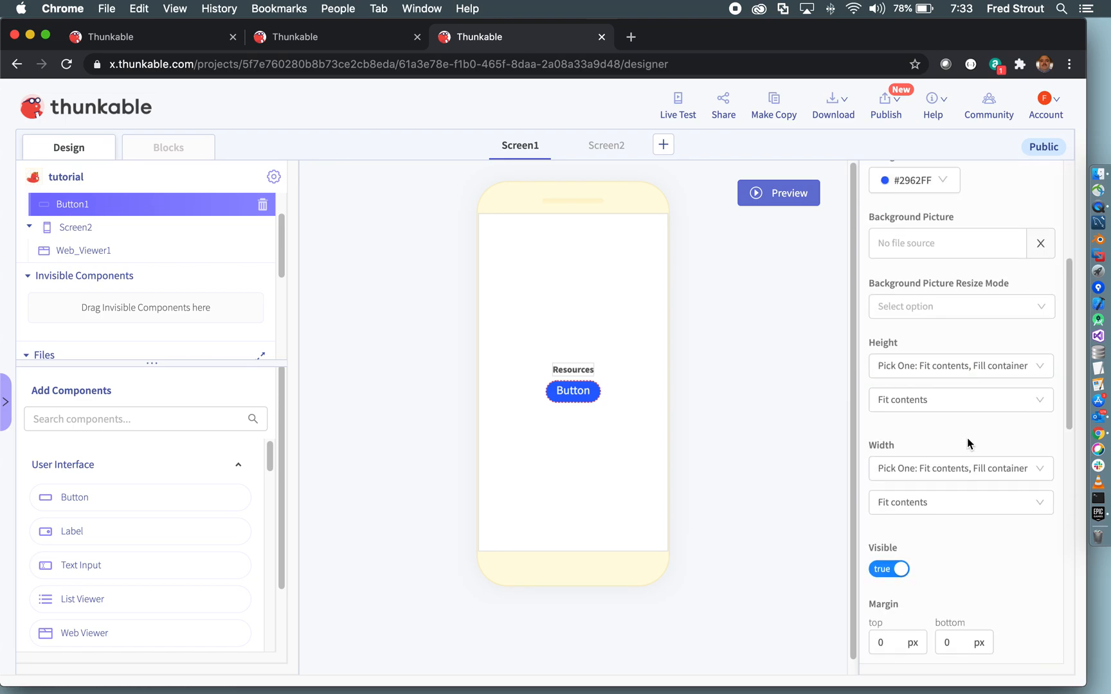
pyautogui.click(943, 367)
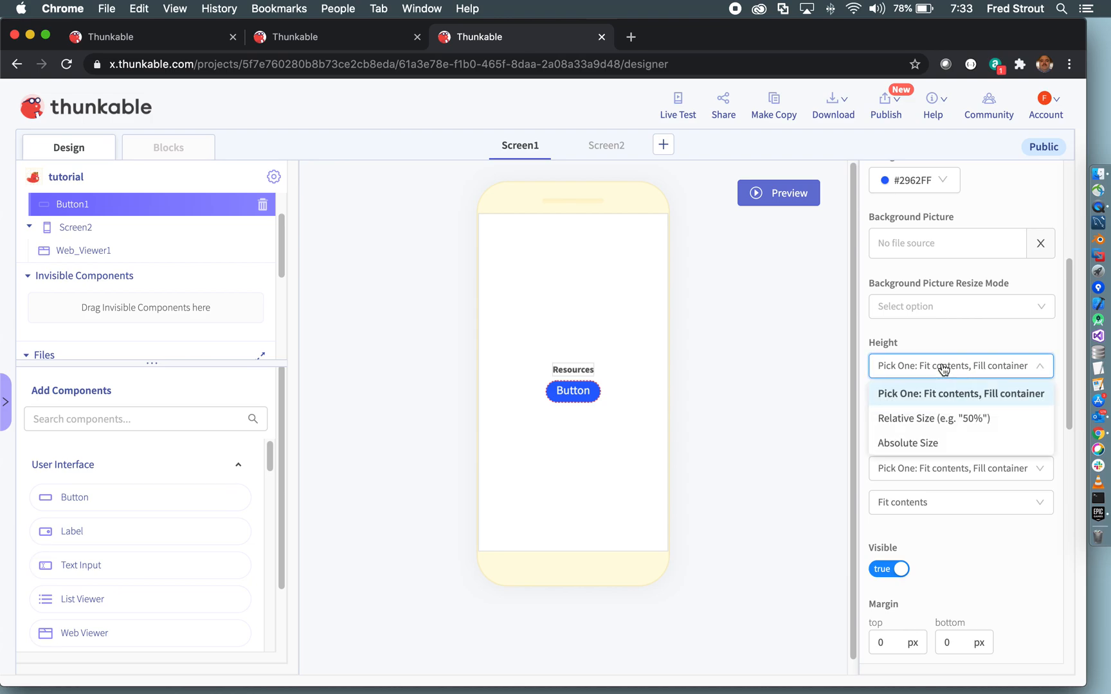
pyautogui.click(942, 443)
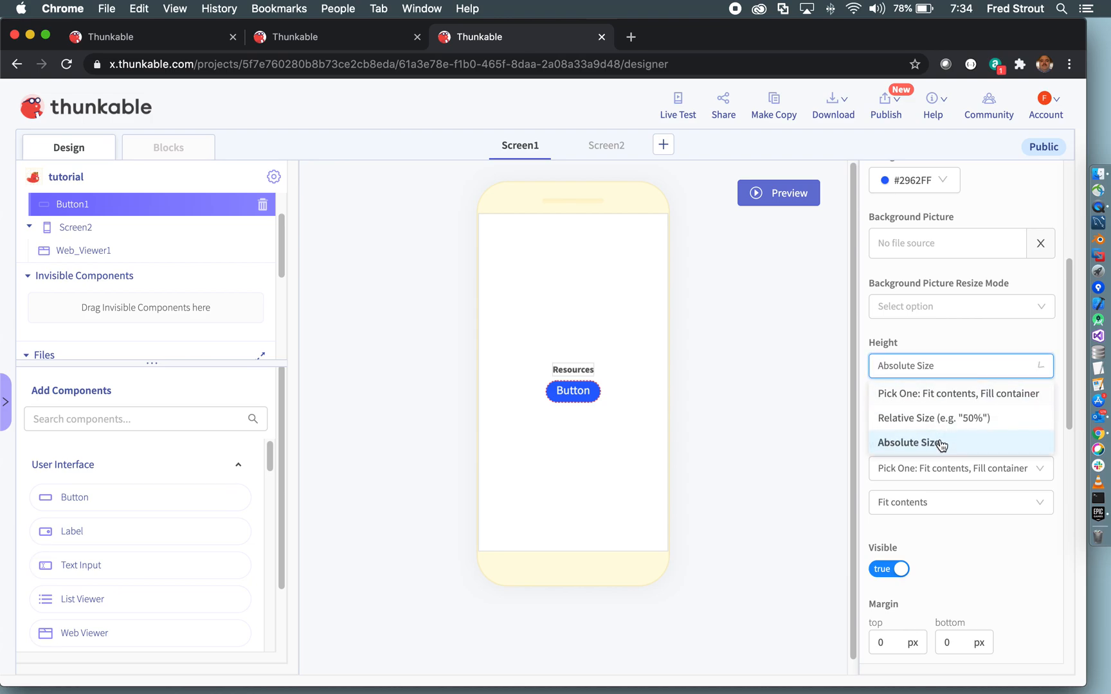
pyautogui.click(894, 398)
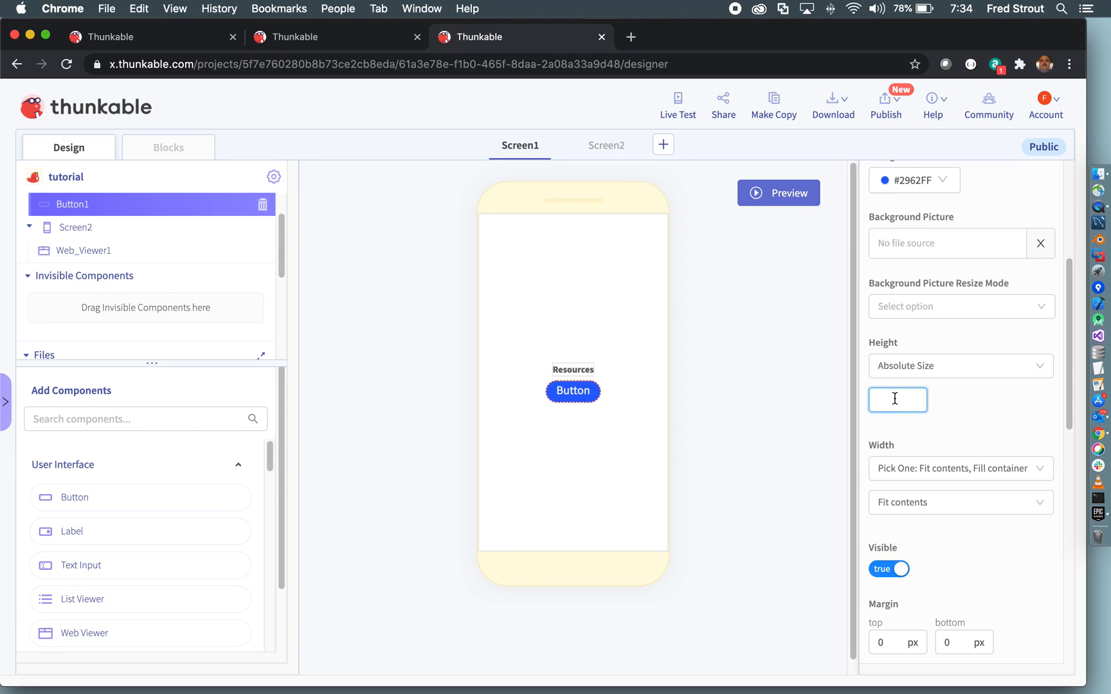
pyautogui.write('100')
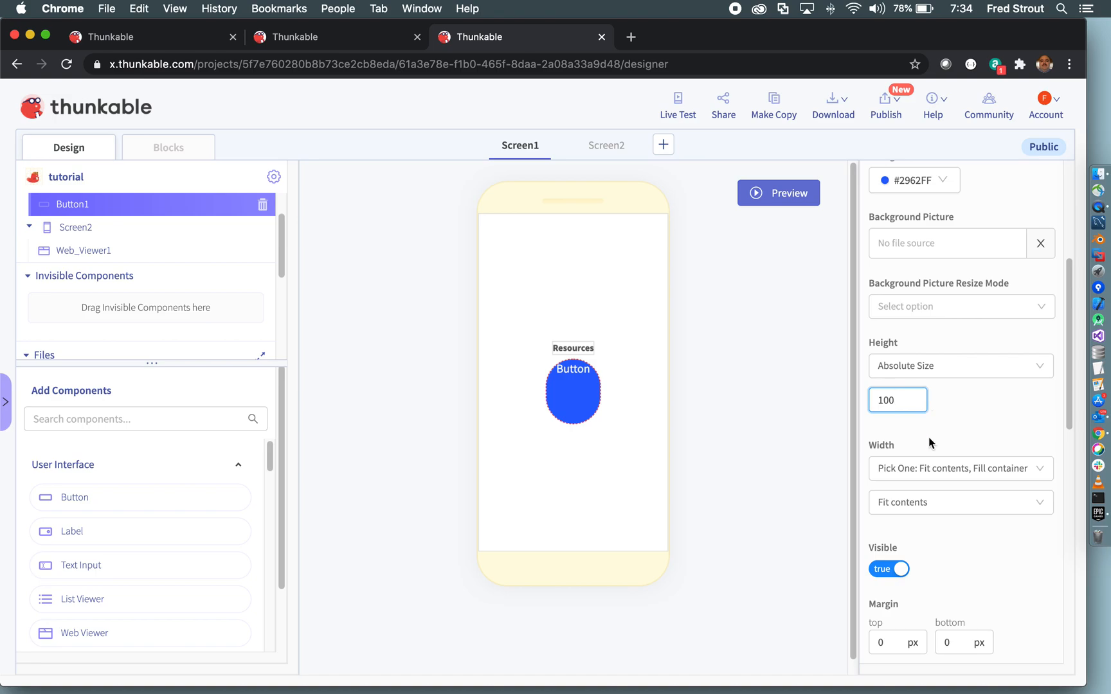
# - Set the button's width to a relative size of 94%
pyautogui.click(916, 477)
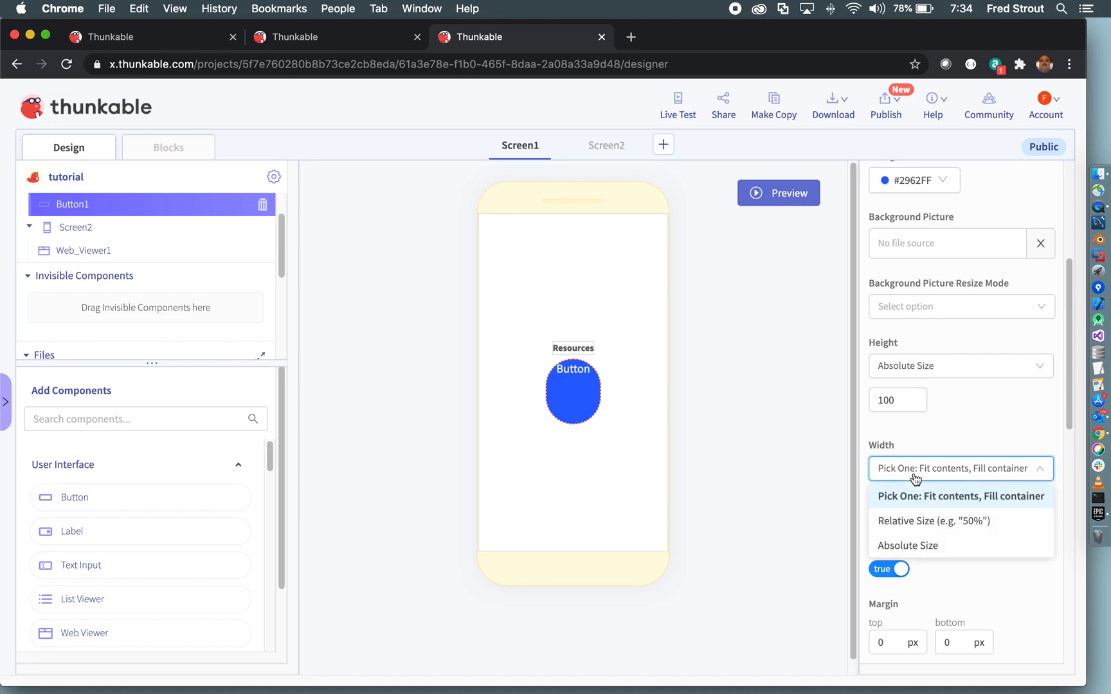
pyautogui.click(932, 524)
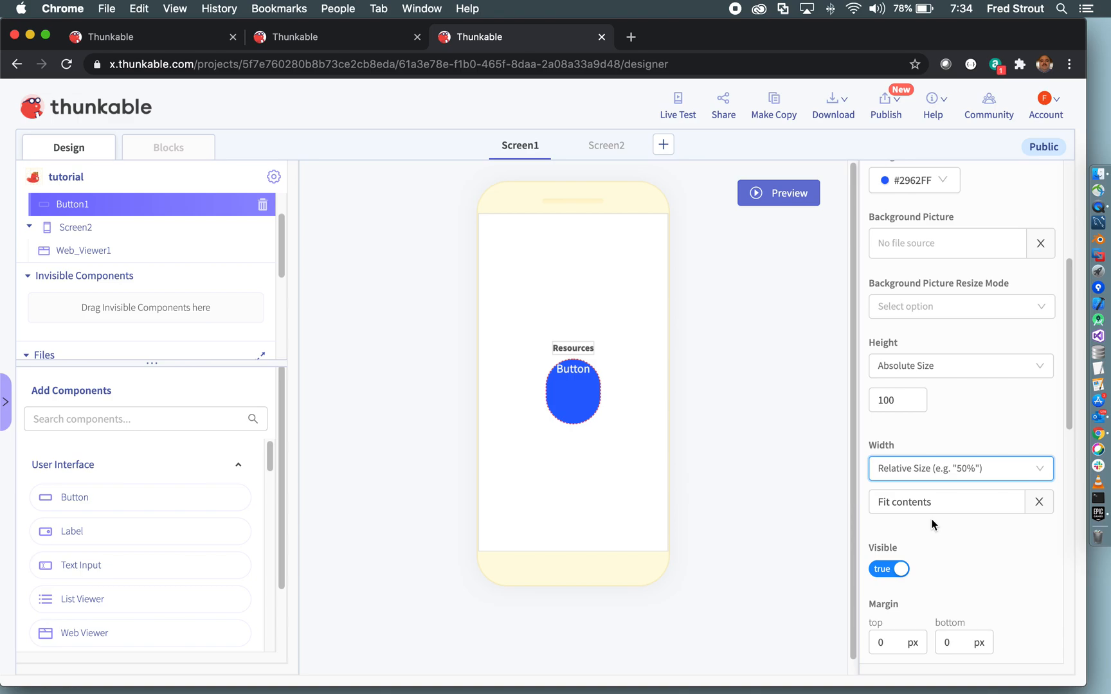
pyautogui.moveTo(933, 503); pyautogui.dragTo(867, 486)
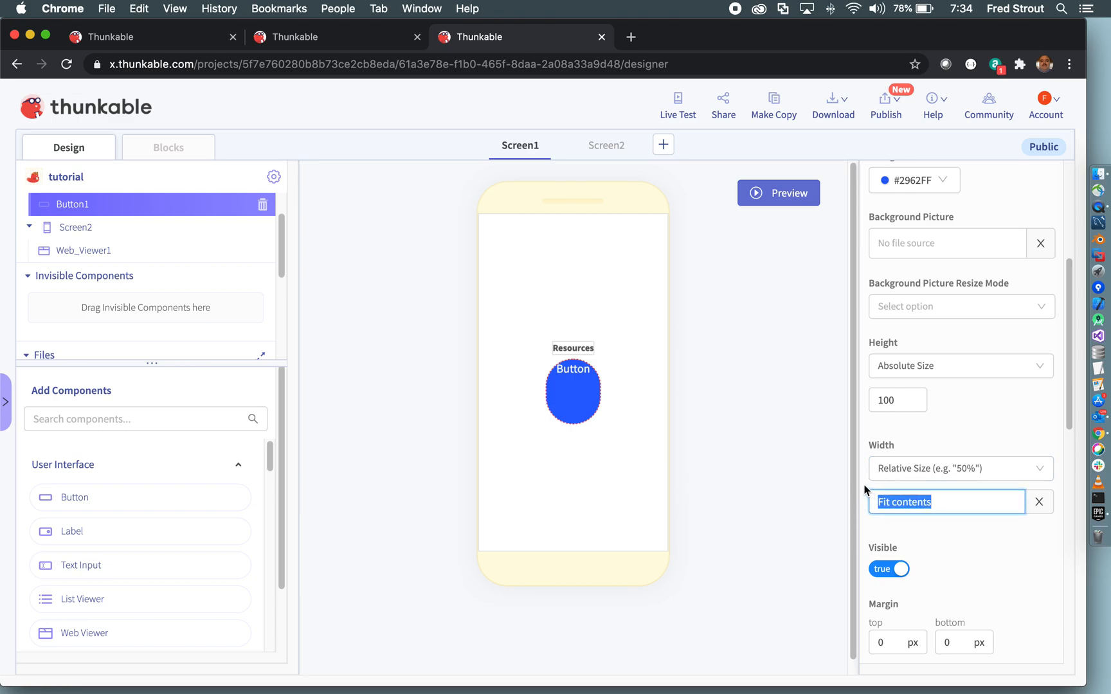
pyautogui.write('94')
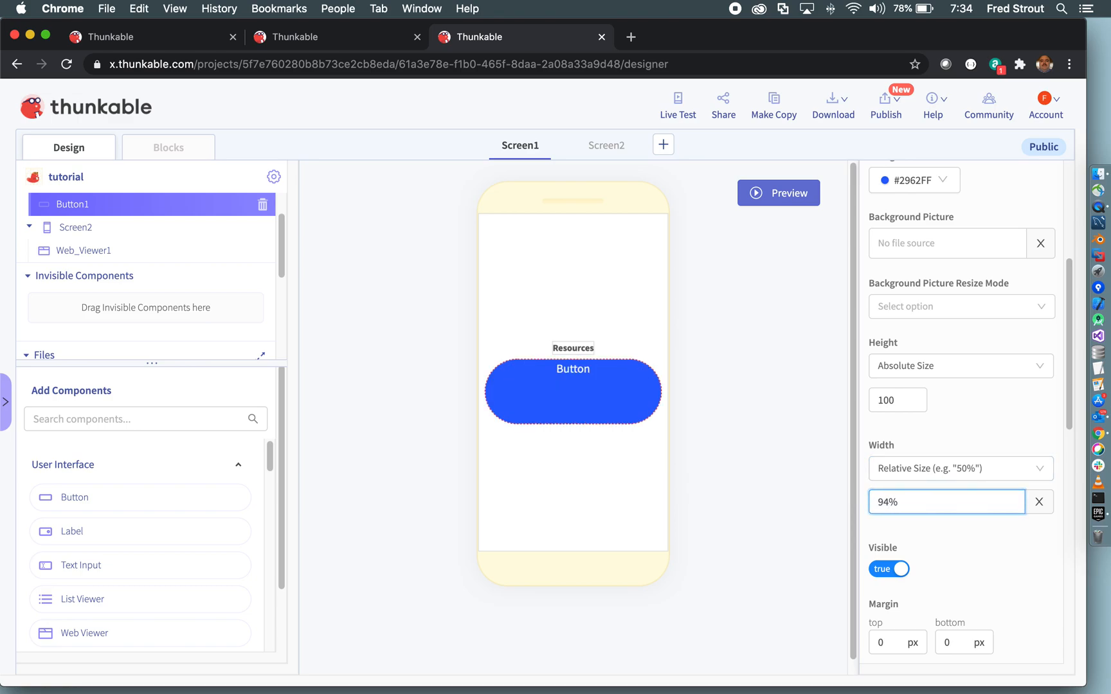
pyautogui.click(986, 559)
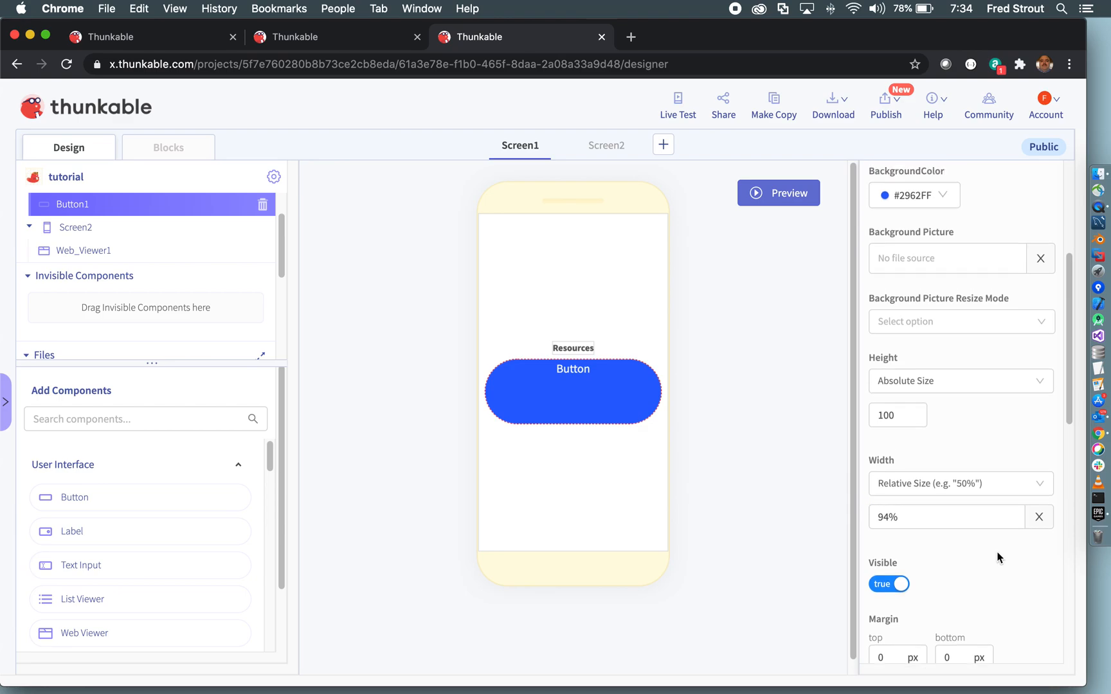
# - Set the button's border radius to 8
pyautogui.scroll(-5, 998, 557)
pyautogui.moveTo(967, 563); pyautogui.dragTo(940, 563)
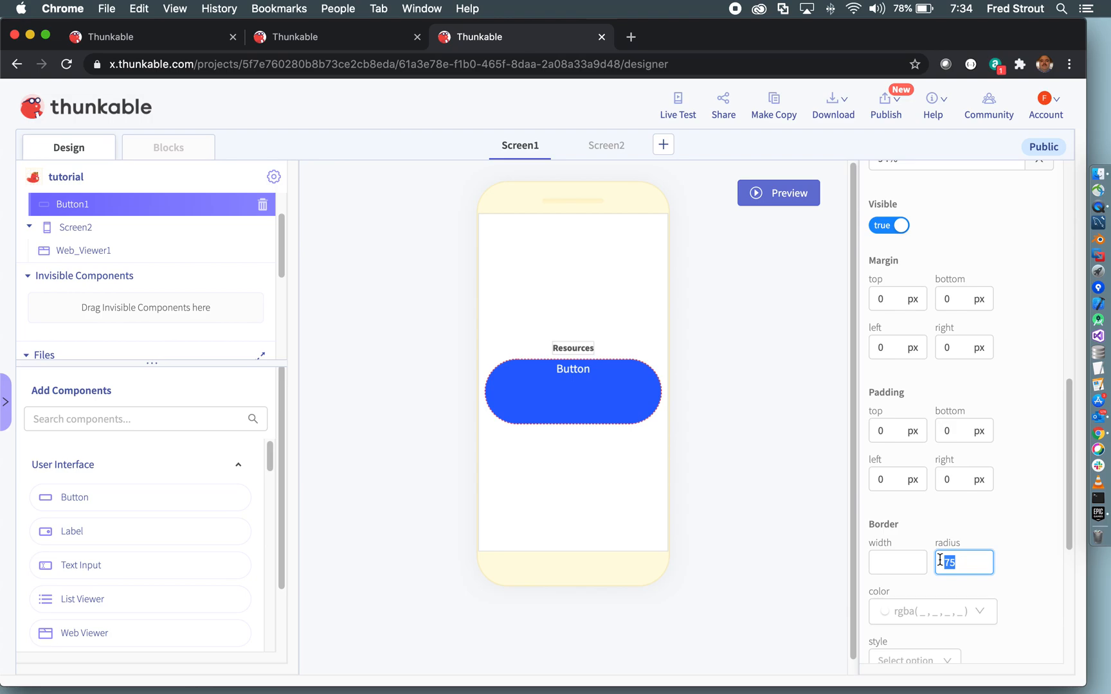
pyautogui.write('8')
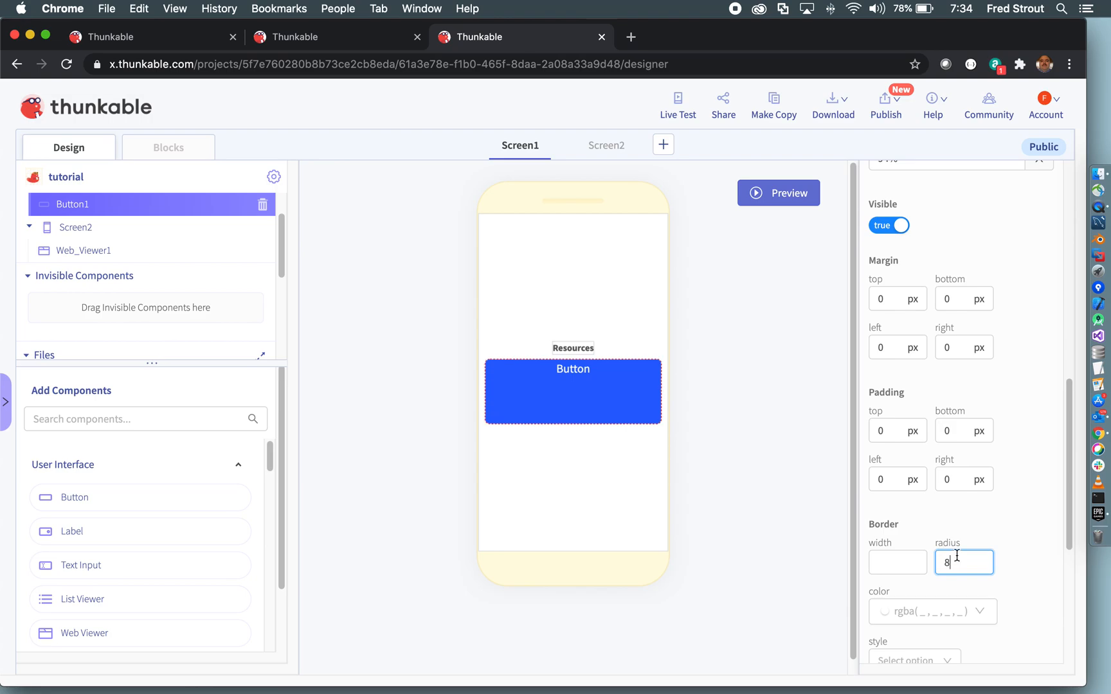
# - Set the button's border color to black, rgba(0, 0, 0, 1), and its border style to solid
pyautogui.scroll(1, 955, 548)
pyautogui.scroll(-2, 955, 548)
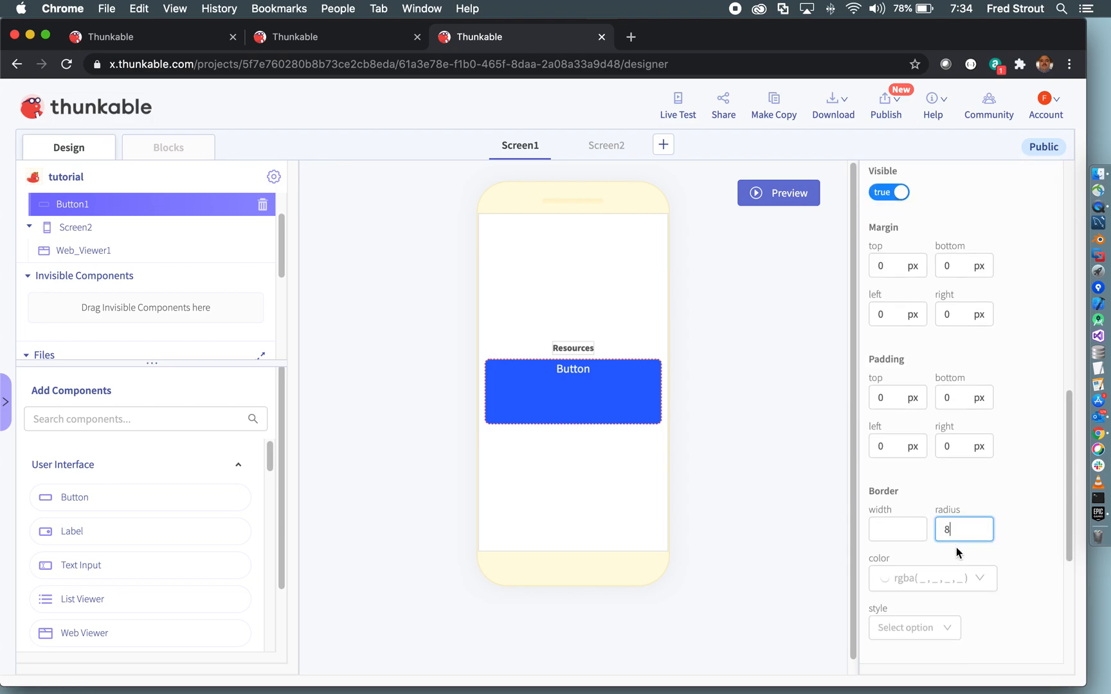
pyautogui.click(945, 582)
pyautogui.click(941, 538)
pyautogui.click(927, 628)
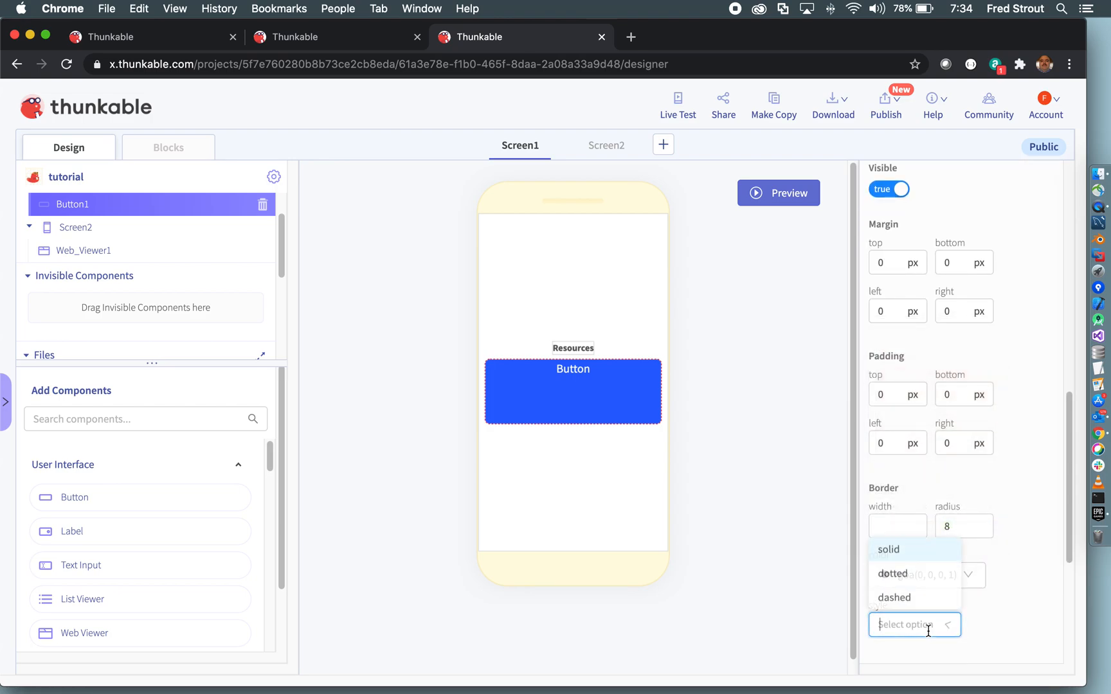
pyautogui.click(891, 551)
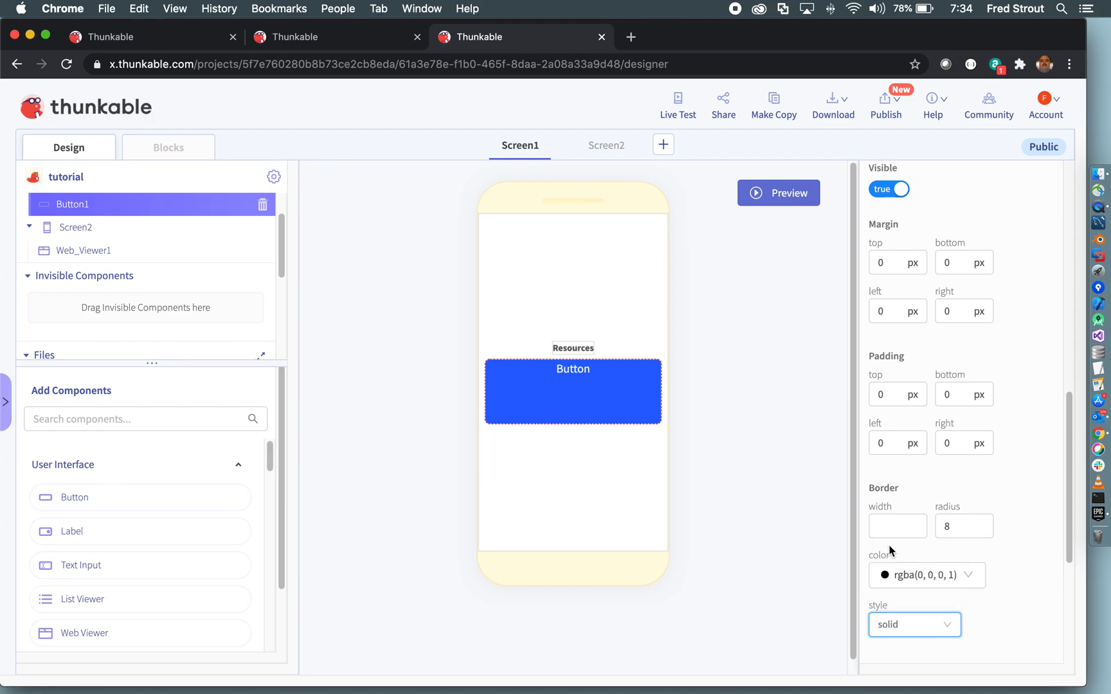
# - Make the button's background color fully transparent, rgba(0, 0, 0, 0)
pyautogui.scroll(-3, 932, 498)
pyautogui.scroll(8, 934, 494)
pyautogui.scroll(5, 934, 494)
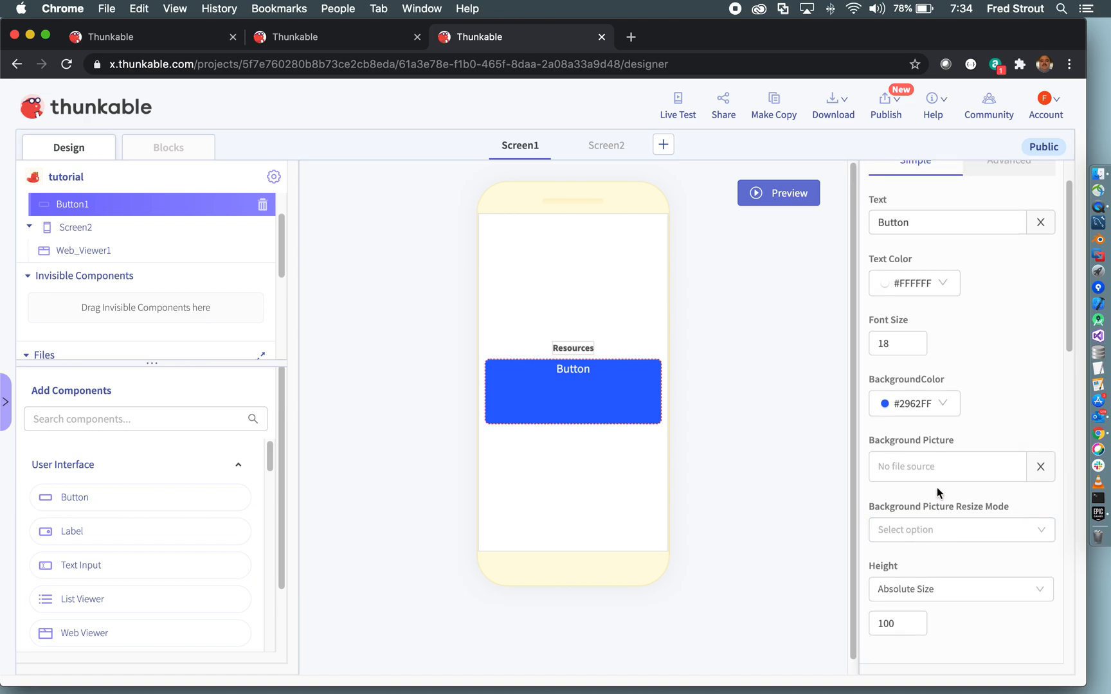
pyautogui.click(930, 405)
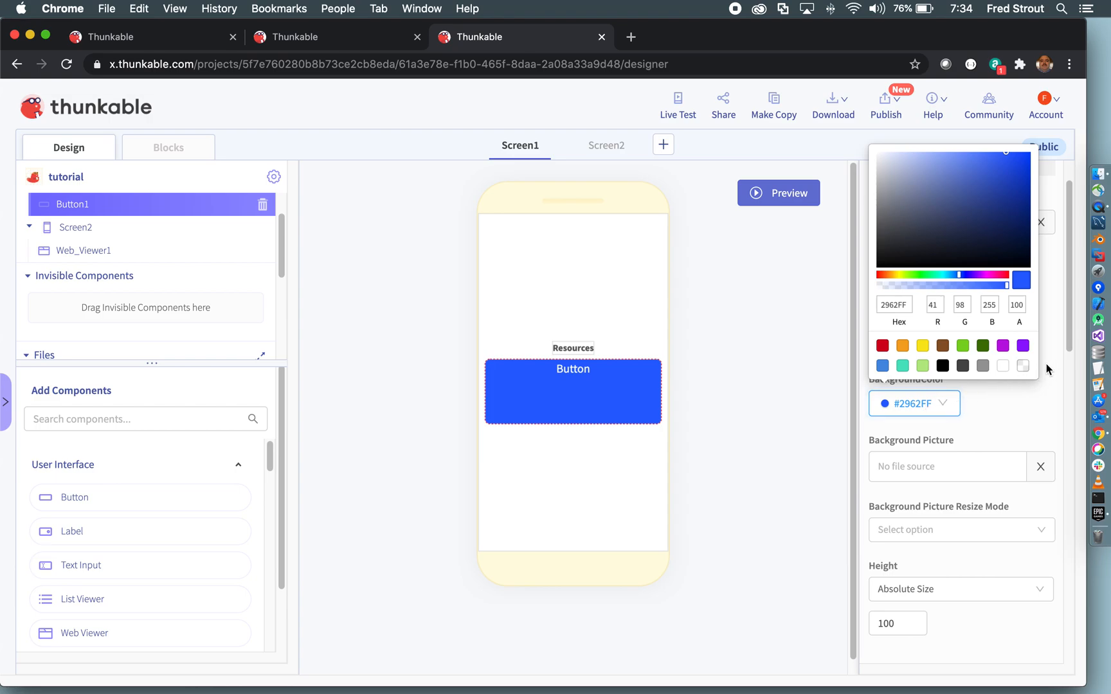
pyautogui.click(1023, 367)
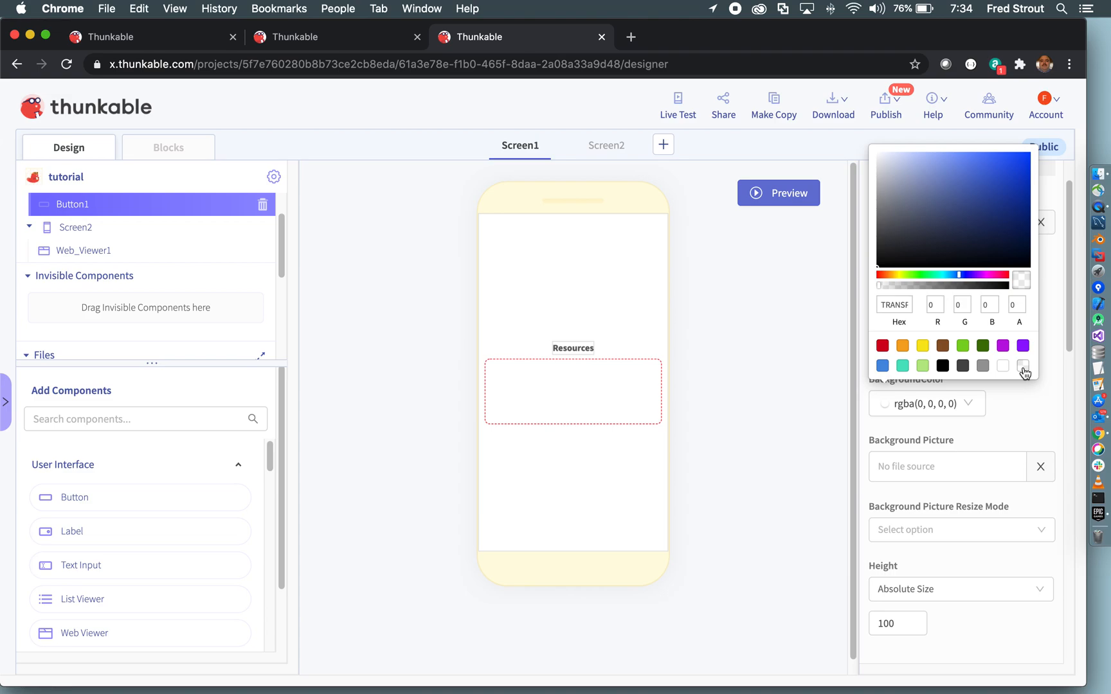
pyautogui.click(1025, 411)
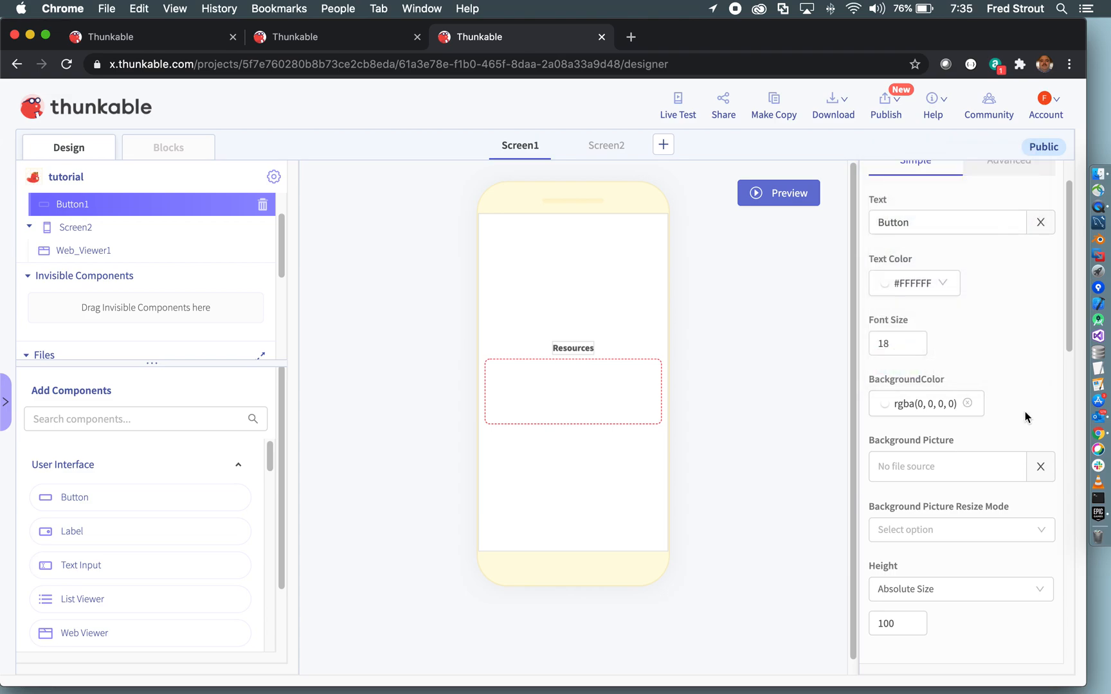
# - Set the button's bottom margin to 20 px
pyautogui.click(1007, 466)
pyautogui.scroll(2, 1008, 471)
pyautogui.scroll(-10, 1007, 471)
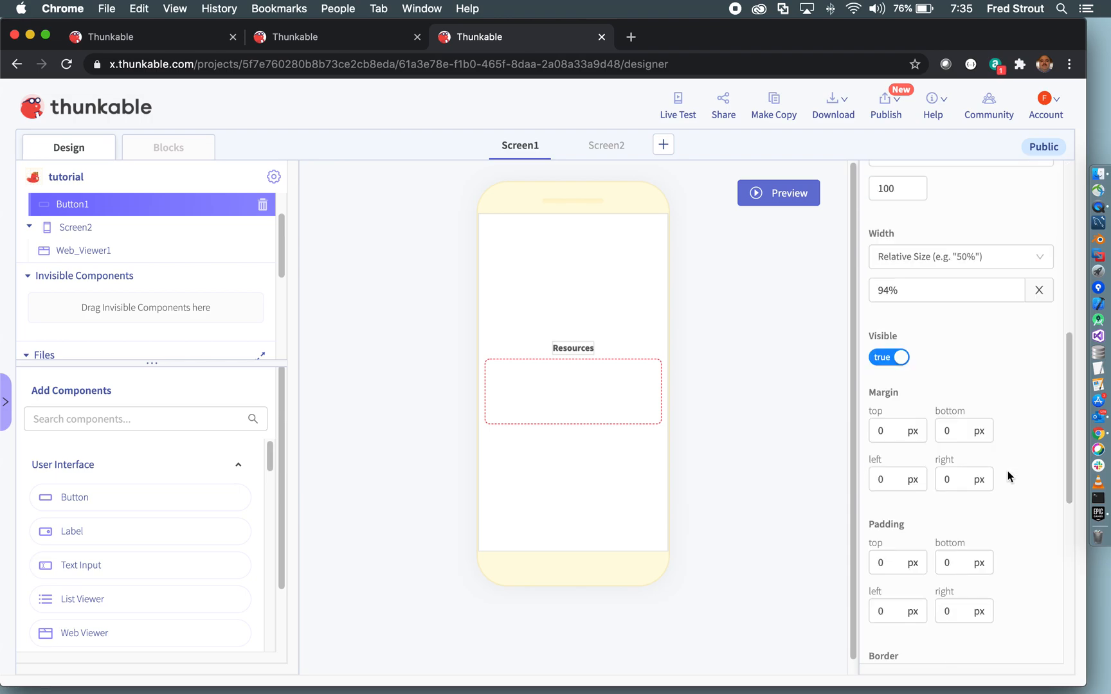
pyautogui.scroll(-1, 1007, 470)
pyautogui.scroll(-1, 1007, 469)
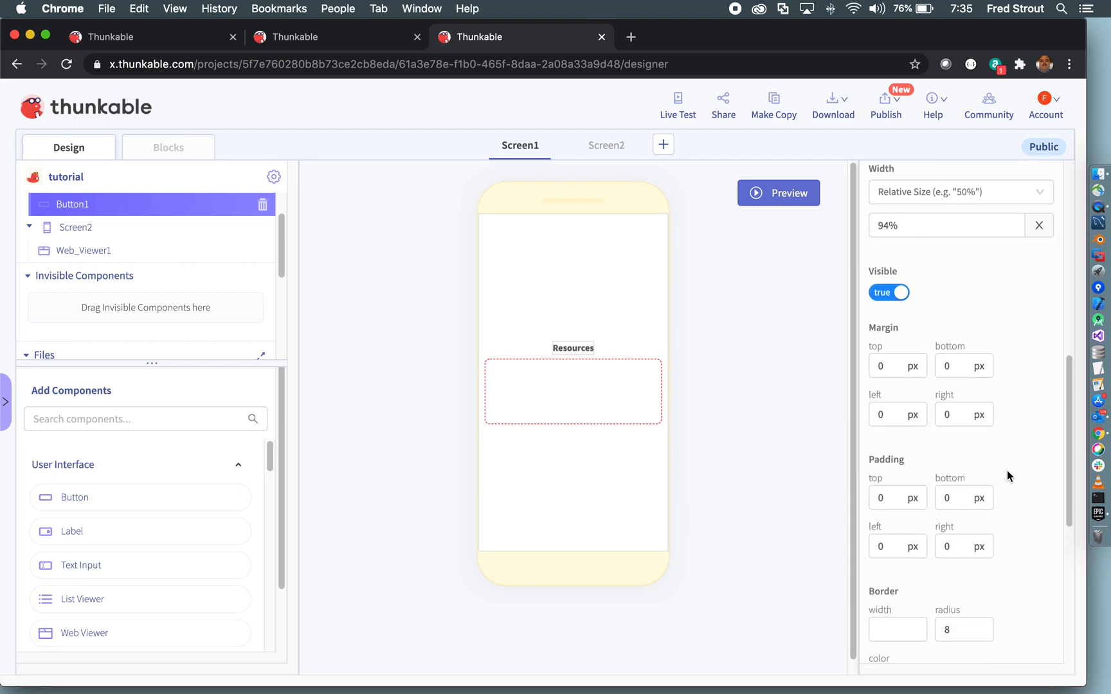
pyautogui.click(945, 368)
pyautogui.moveTo(952, 368); pyautogui.dragTo(941, 368)
pyautogui.write('20')
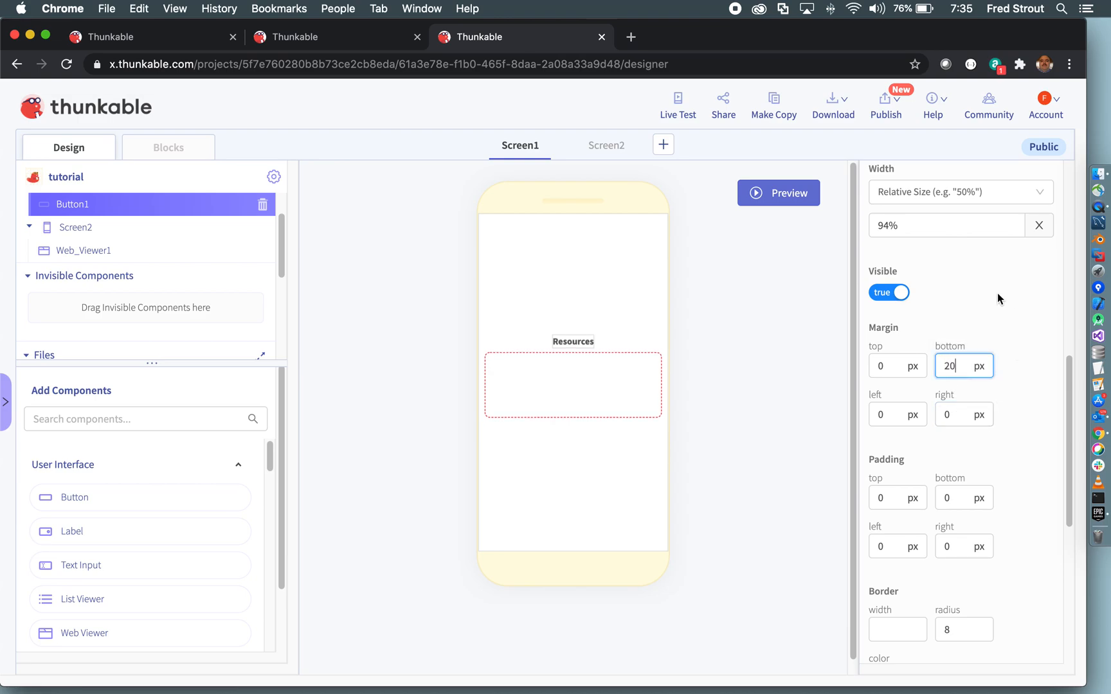
pyautogui.click(989, 423)
# - Set the button's background picture resize mode to stretch
pyautogui.scroll(-3, 990, 427)
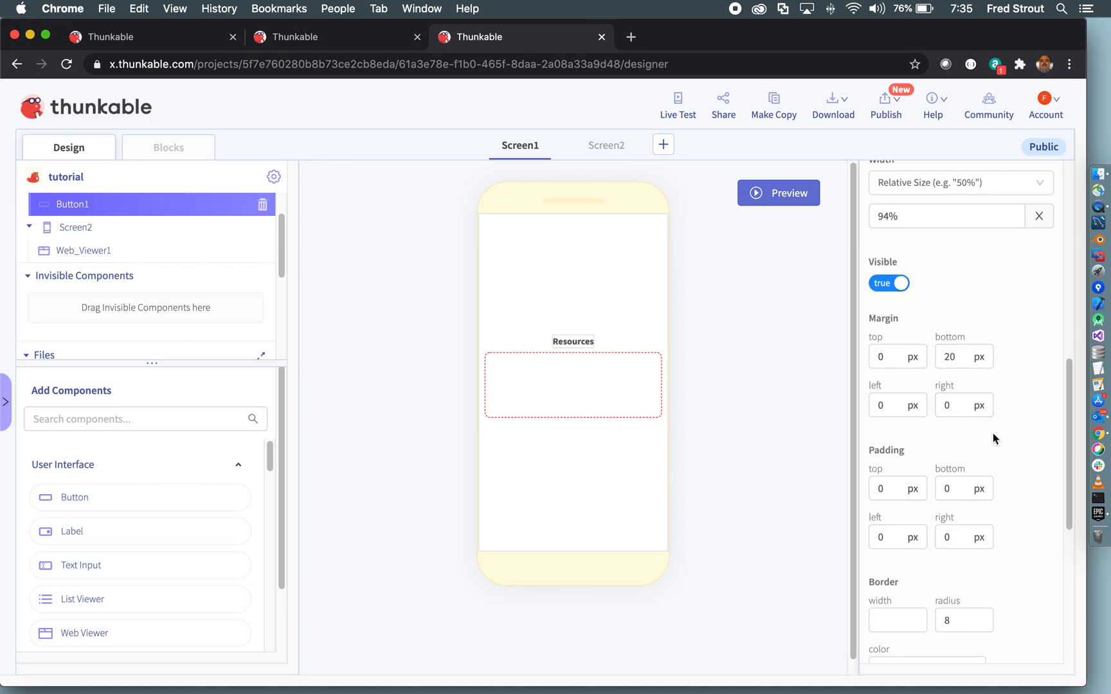
pyautogui.scroll(-5, 998, 462)
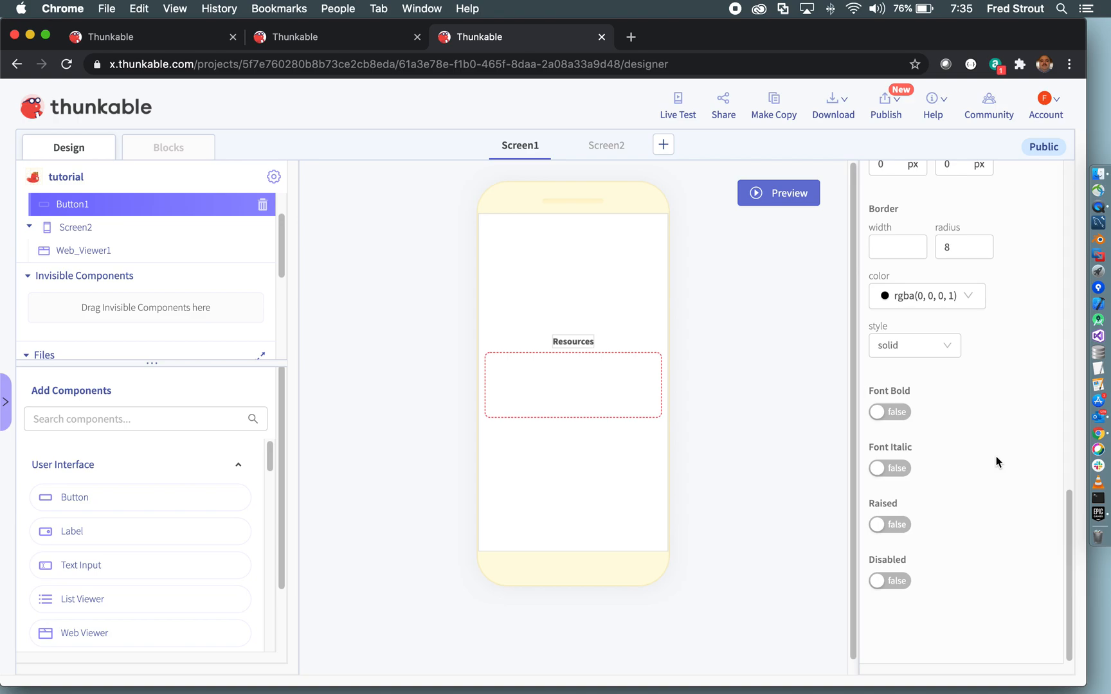
pyautogui.scroll(10, 996, 457)
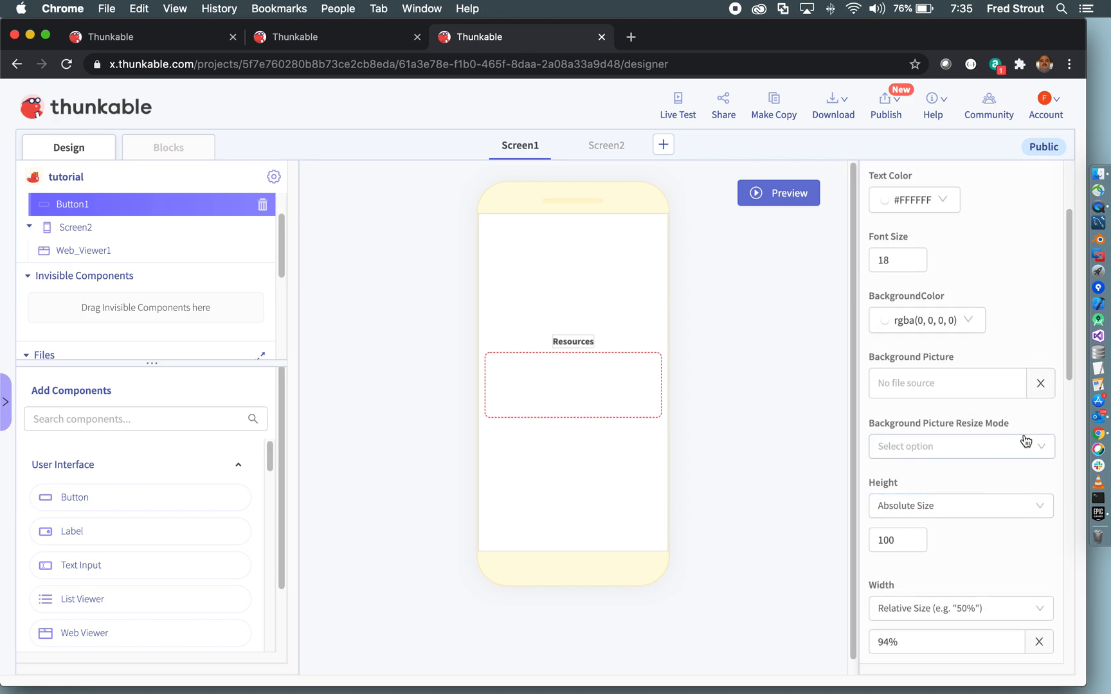
pyautogui.click(972, 447)
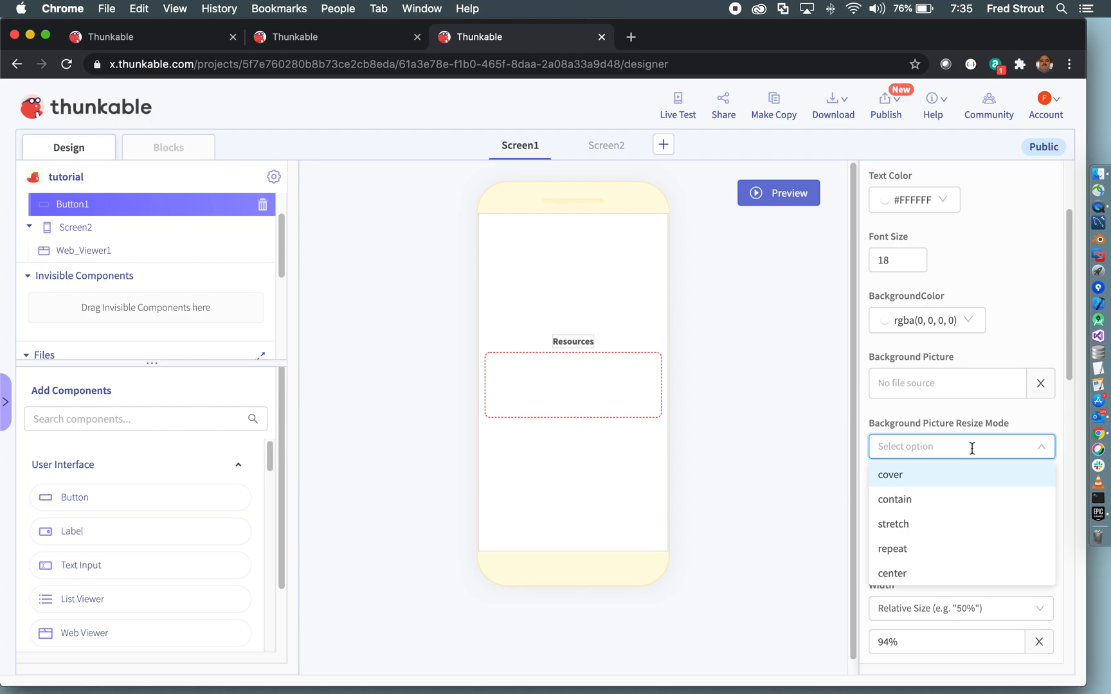
pyautogui.click(922, 524)
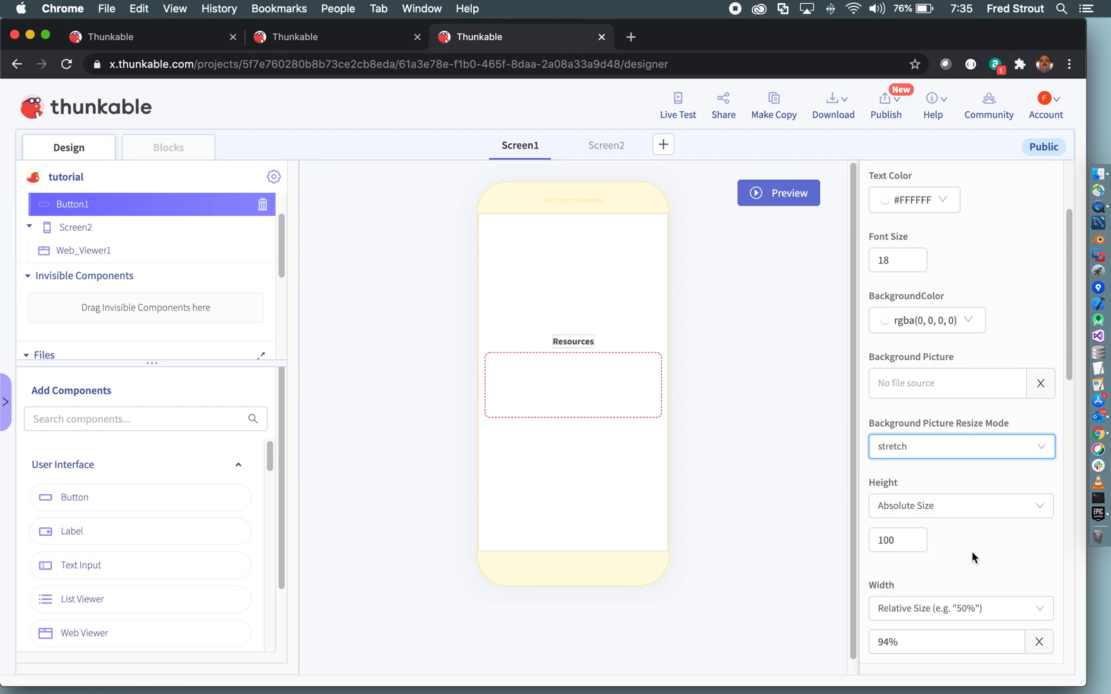
pyautogui.scroll(-10, 974, 558)
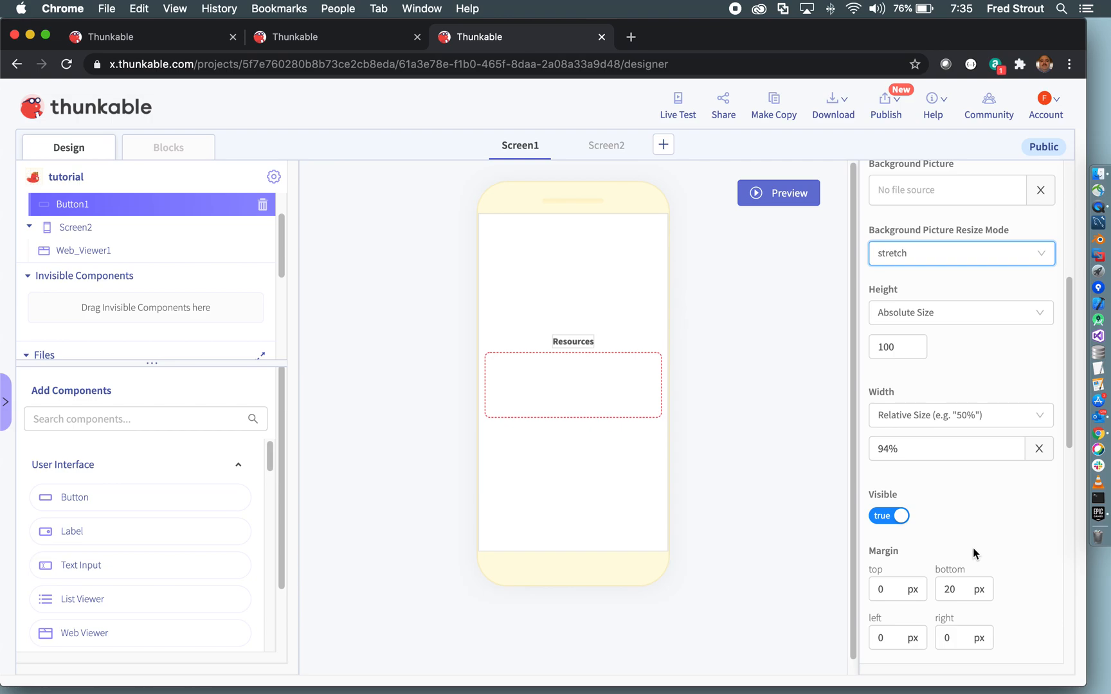
pyautogui.scroll(-2, 976, 546)
pyautogui.scroll(10, 975, 547)
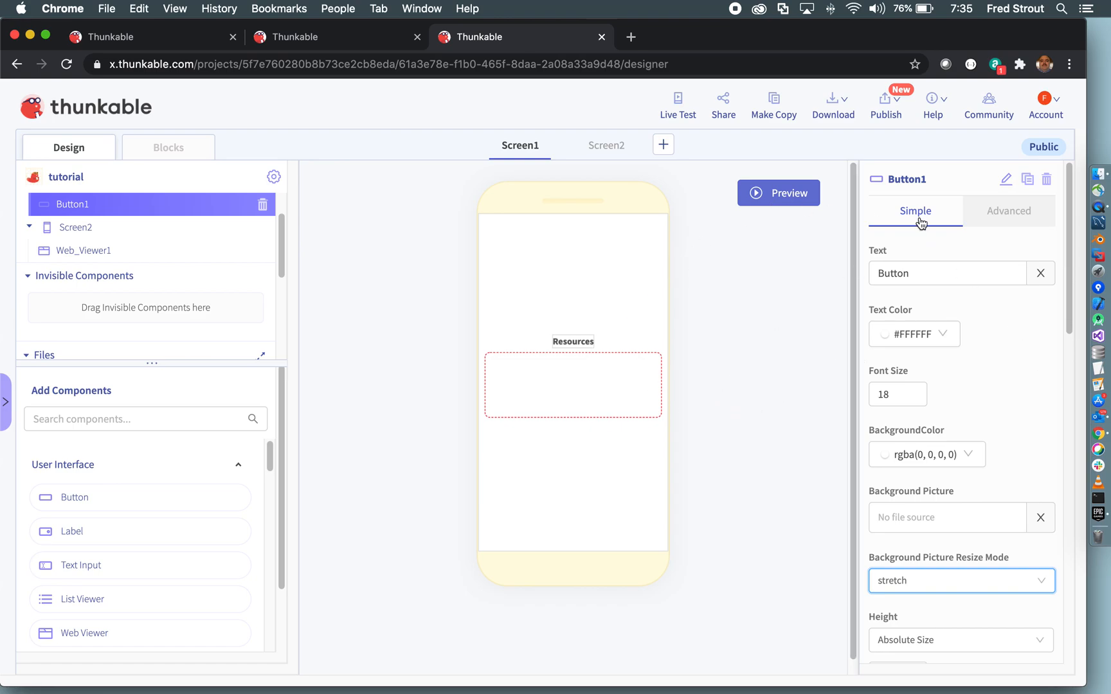
pyautogui.click(1004, 180)
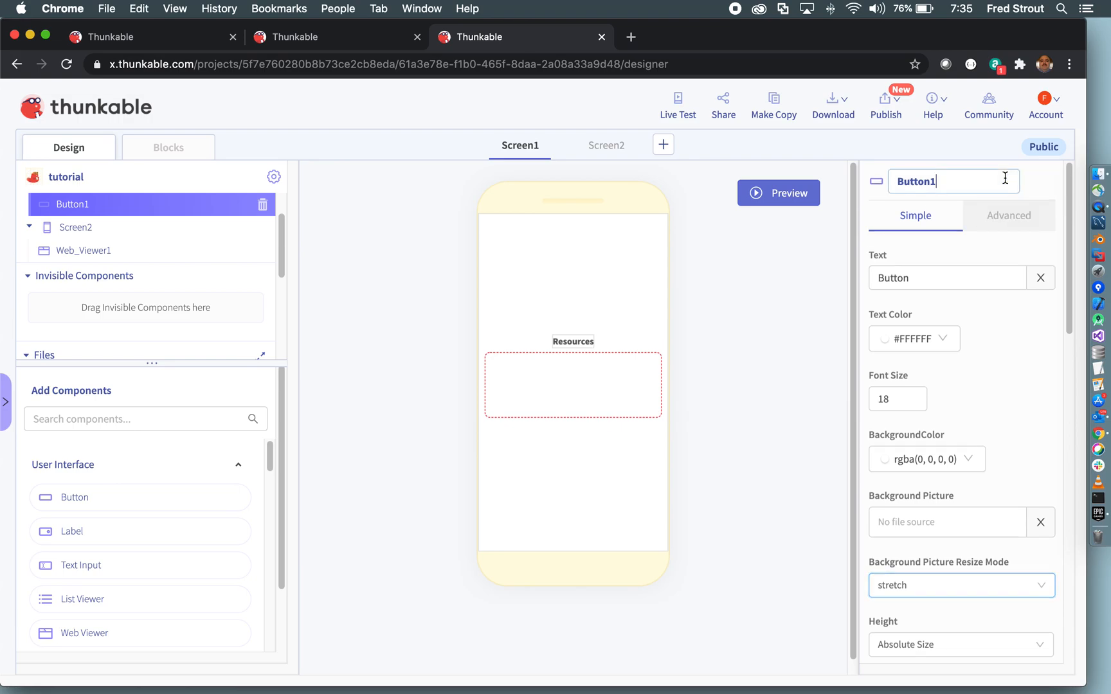
pyautogui.moveTo(933, 182); pyautogui.dragTo(872, 175)
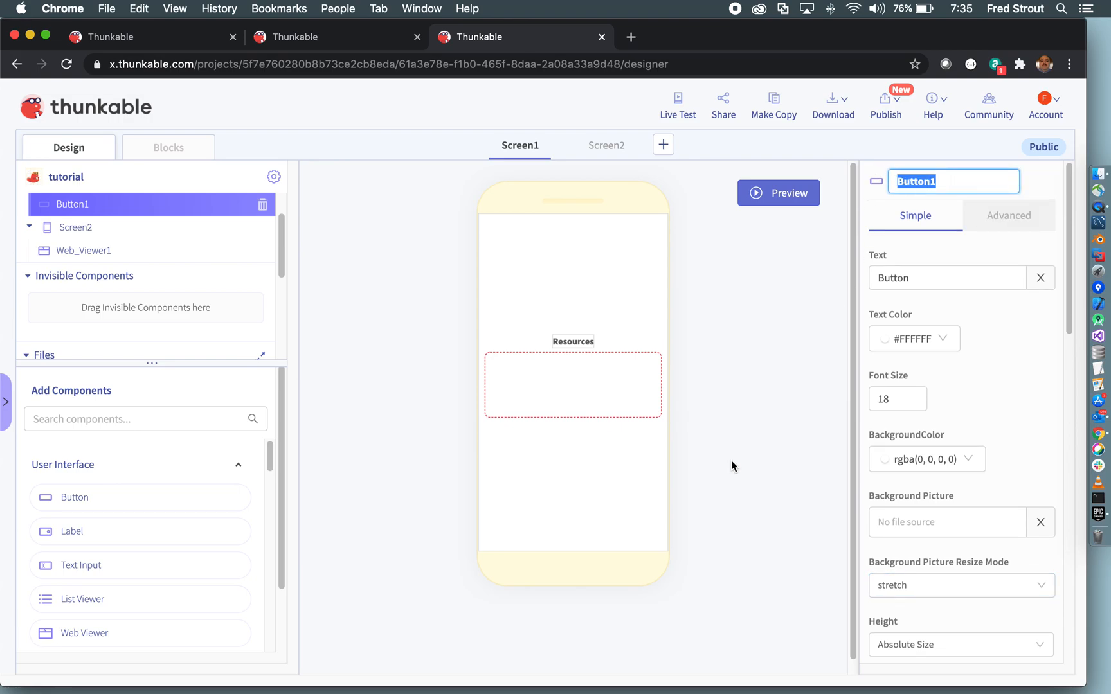
pyautogui.click(773, 421)
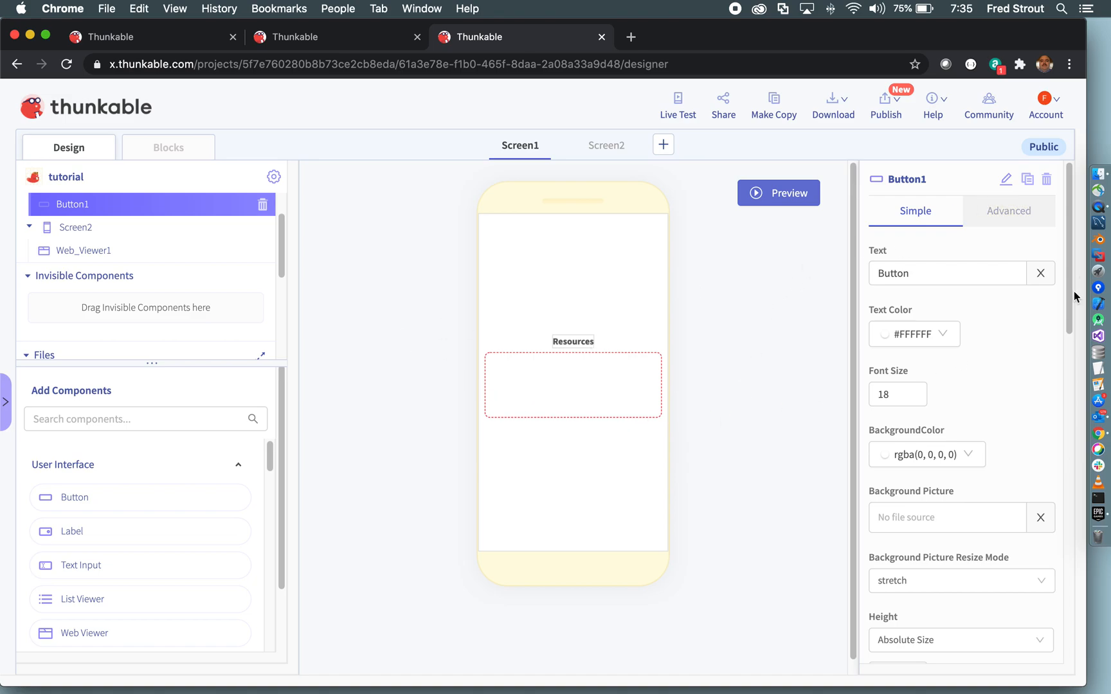
# - Duplicate the bordered button three times so that four identical buttons are stacked below the Resources label
pyautogui.click(1027, 179)
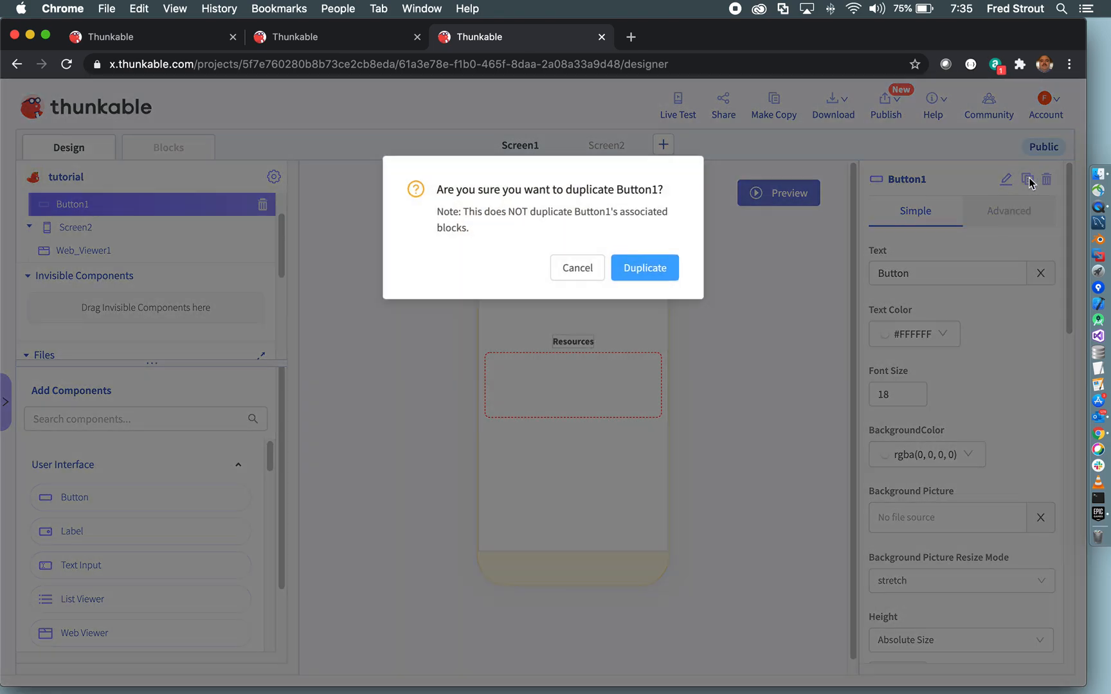
pyautogui.click(637, 277)
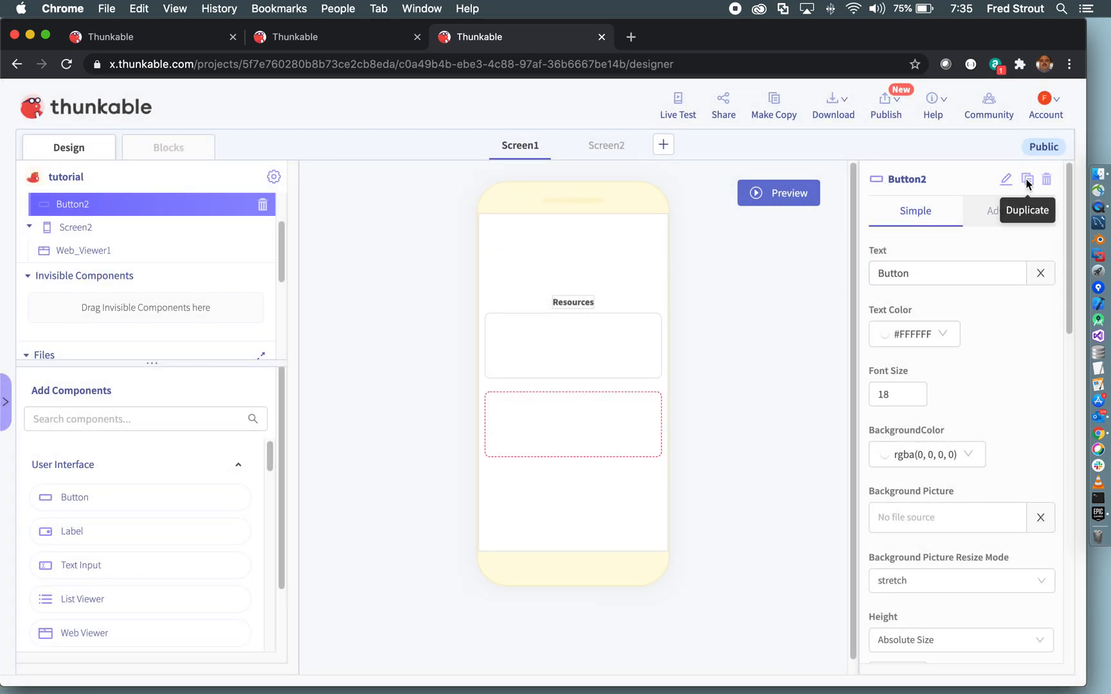
pyautogui.click(1027, 180)
pyautogui.click(667, 269)
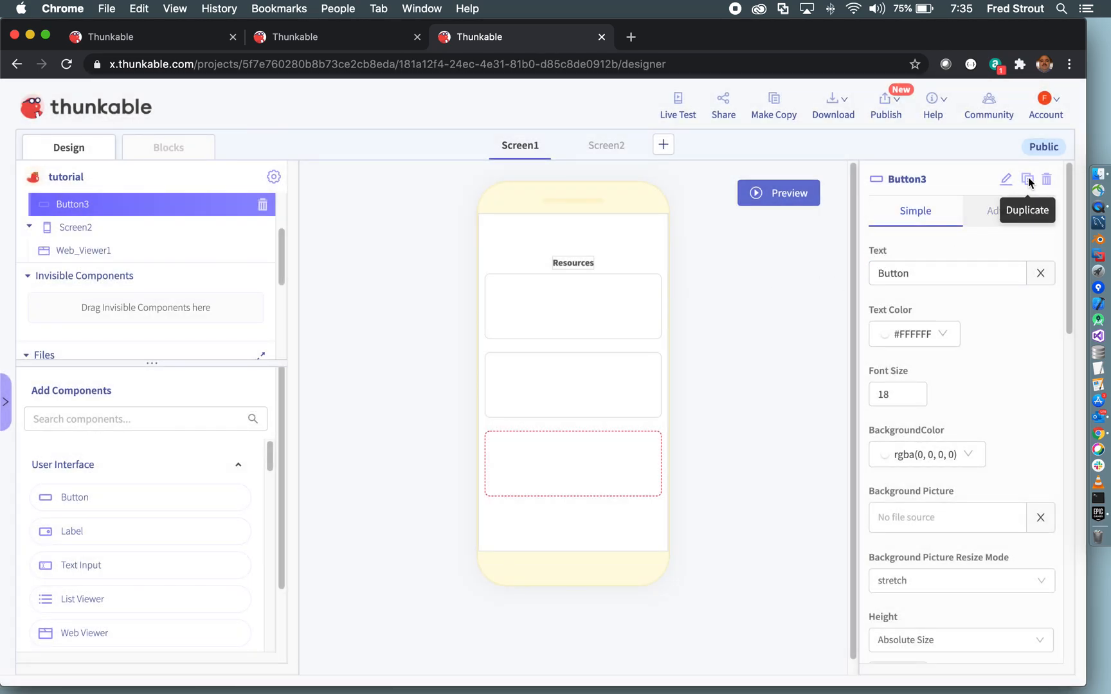
pyautogui.click(1028, 180)
pyautogui.click(668, 279)
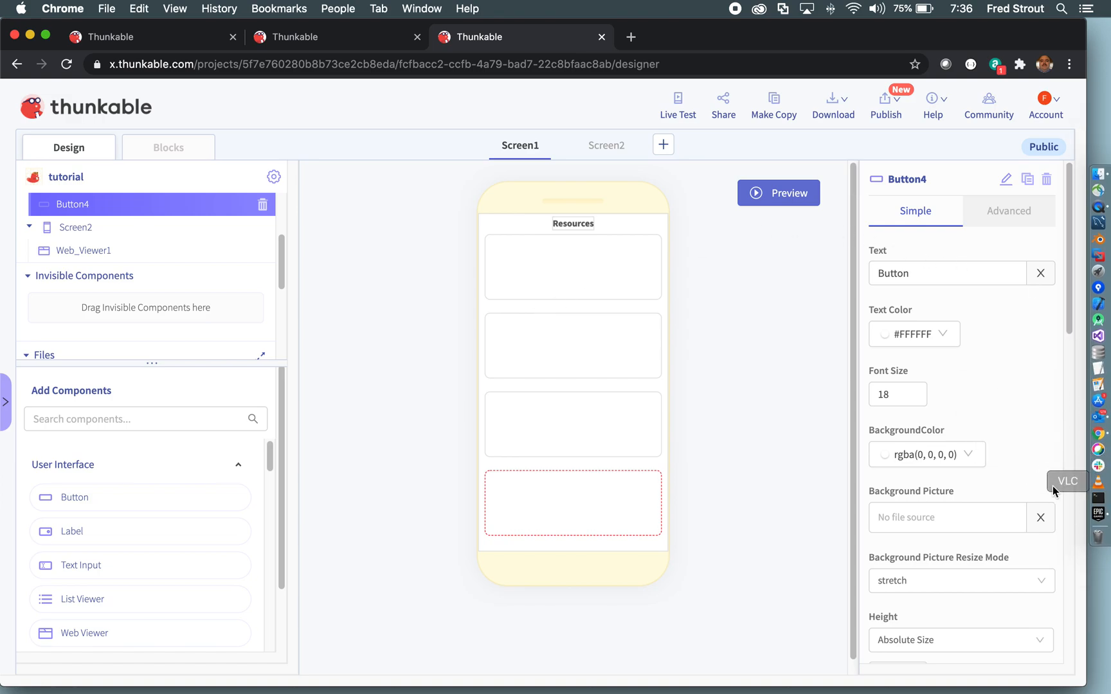
pyautogui.click(1100, 424)
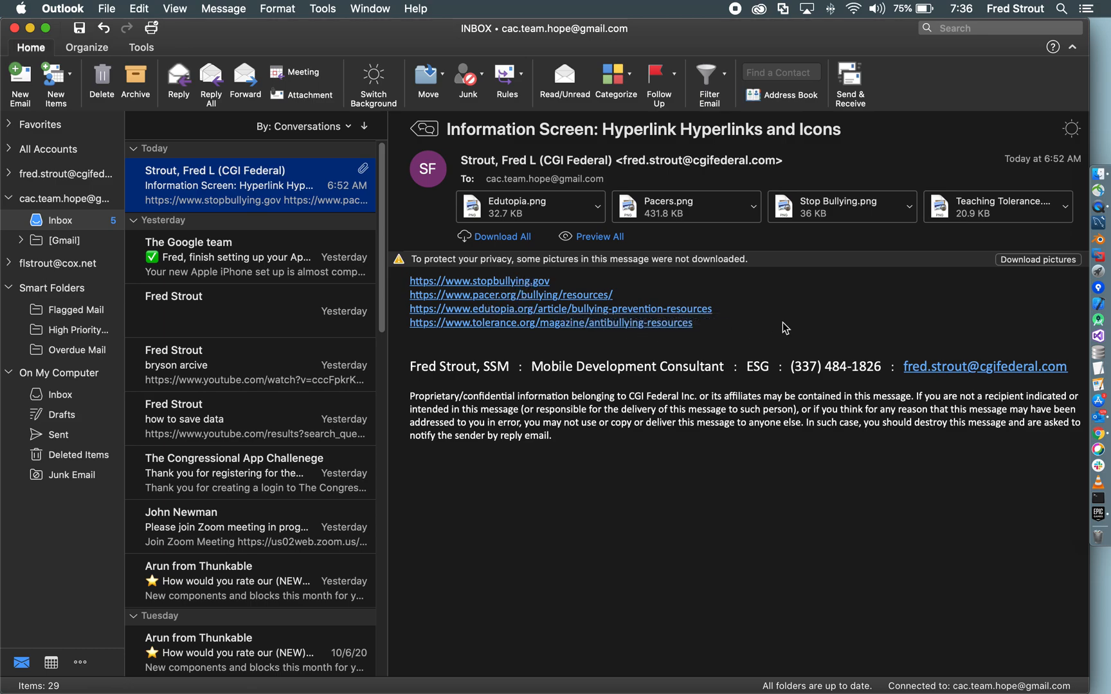
pyautogui.rightClick(423, 283)
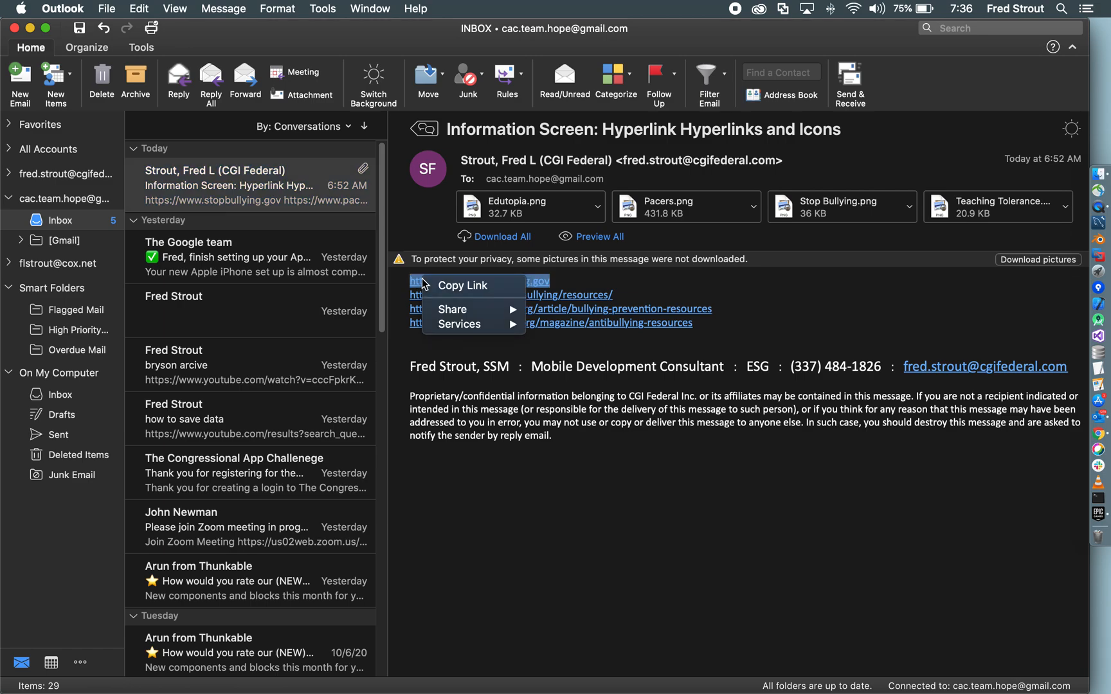
pyautogui.click(459, 287)
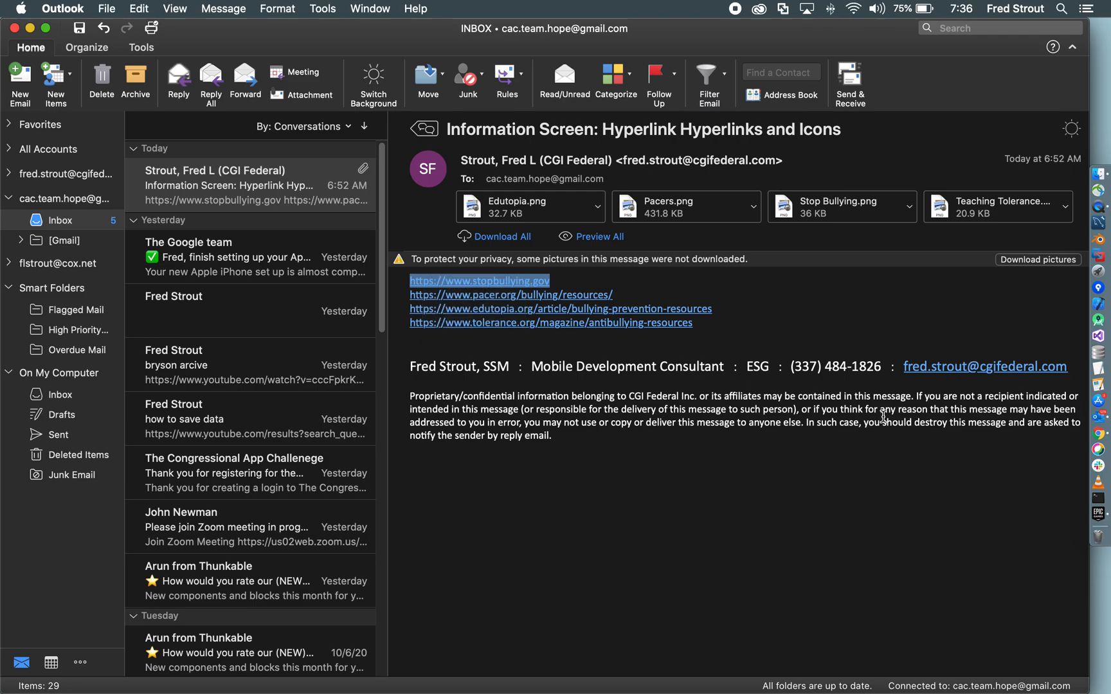
pyautogui.click(1086, 440)
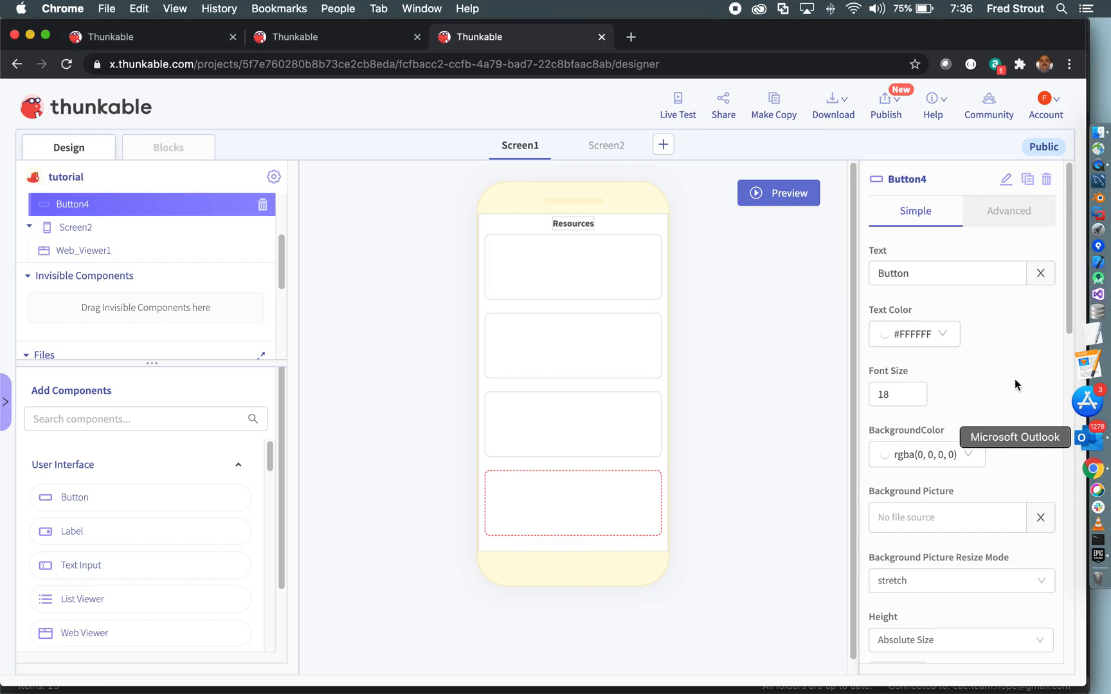
pyautogui.click(949, 272)
pyautogui.moveTo(938, 273); pyautogui.dragTo(870, 266)
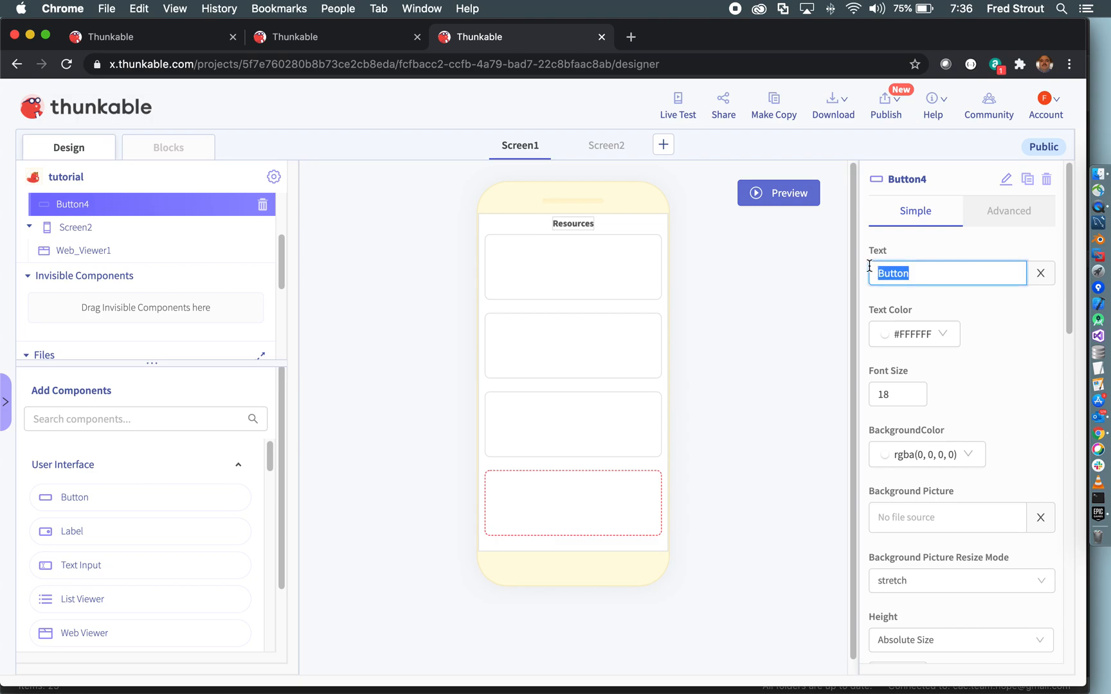
pyautogui.rightClick(914, 270)
pyautogui.click(963, 393)
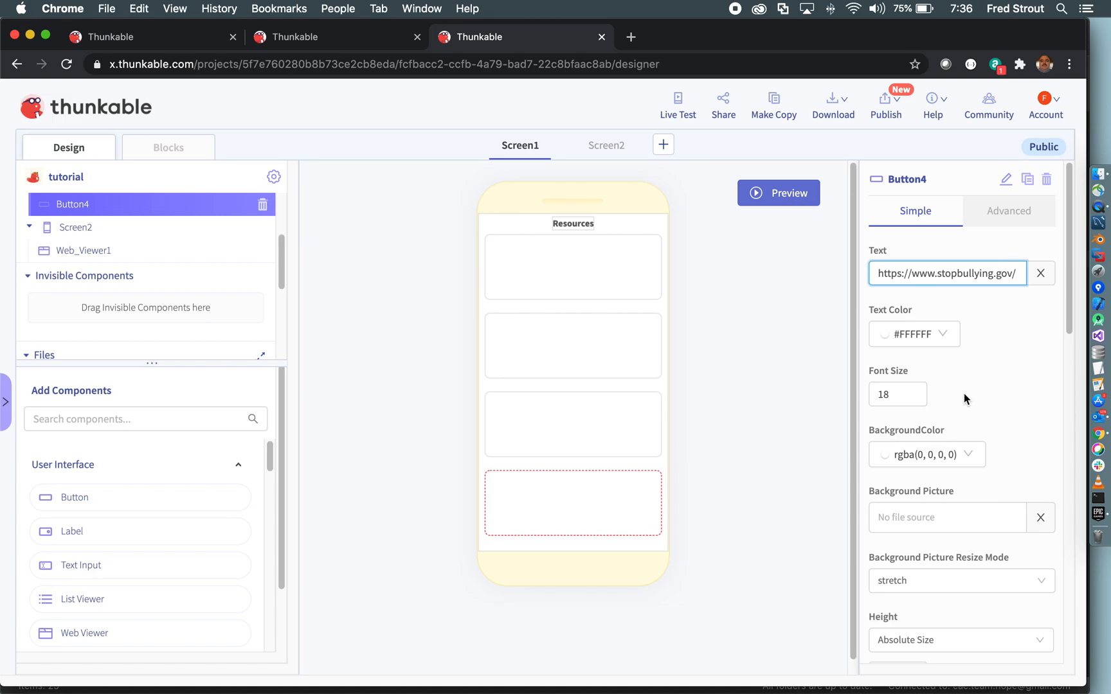
pyautogui.click(956, 348)
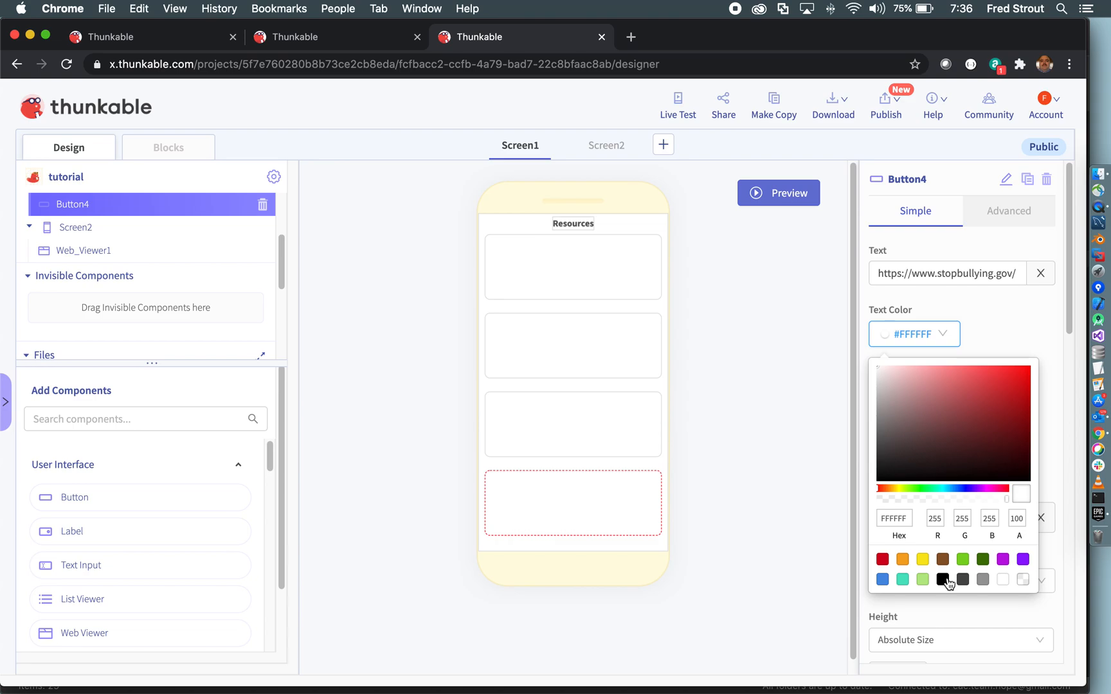
pyautogui.click(944, 580)
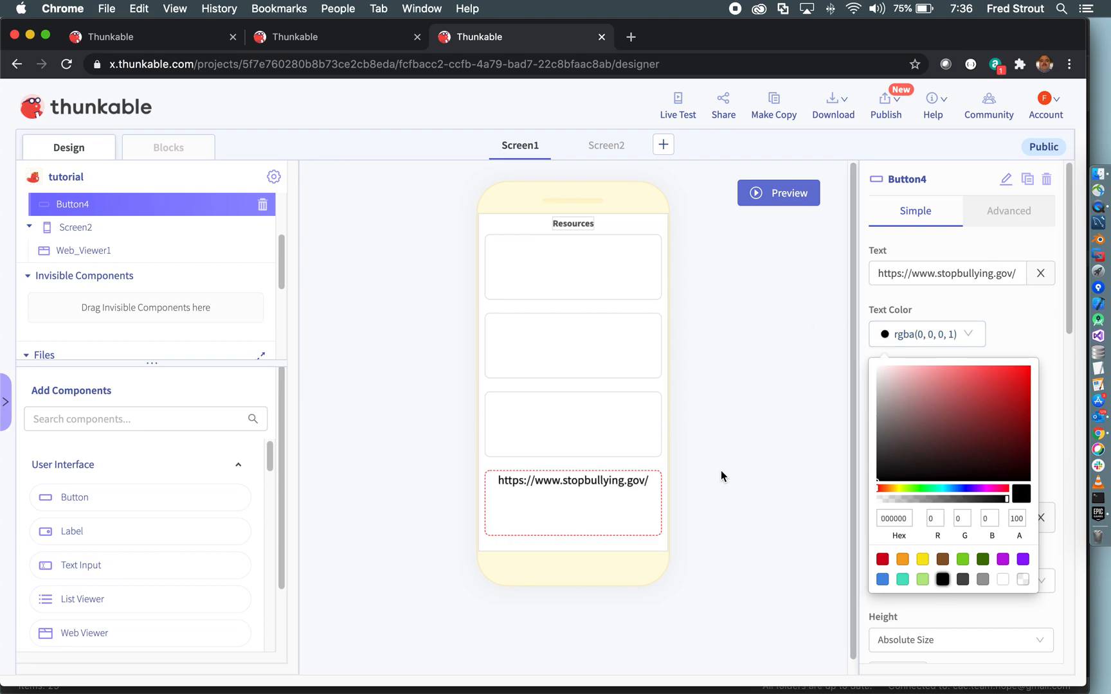
pyautogui.click(598, 284)
pyautogui.click(930, 275)
pyautogui.doubleClick(886, 275)
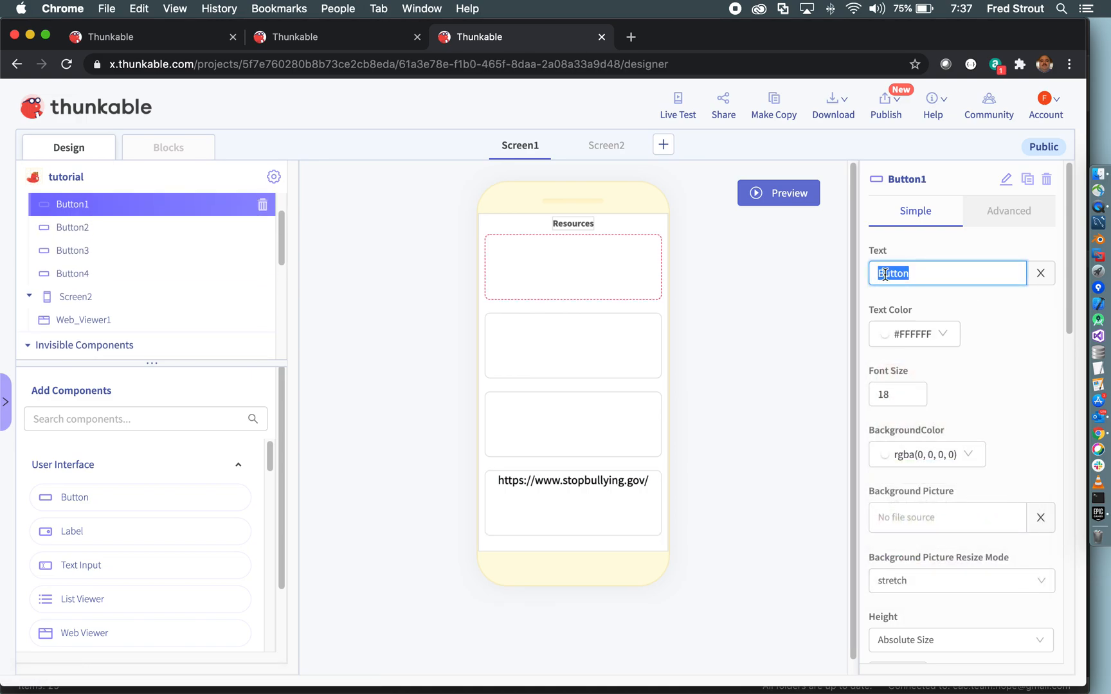
pyautogui.rightClick(885, 274)
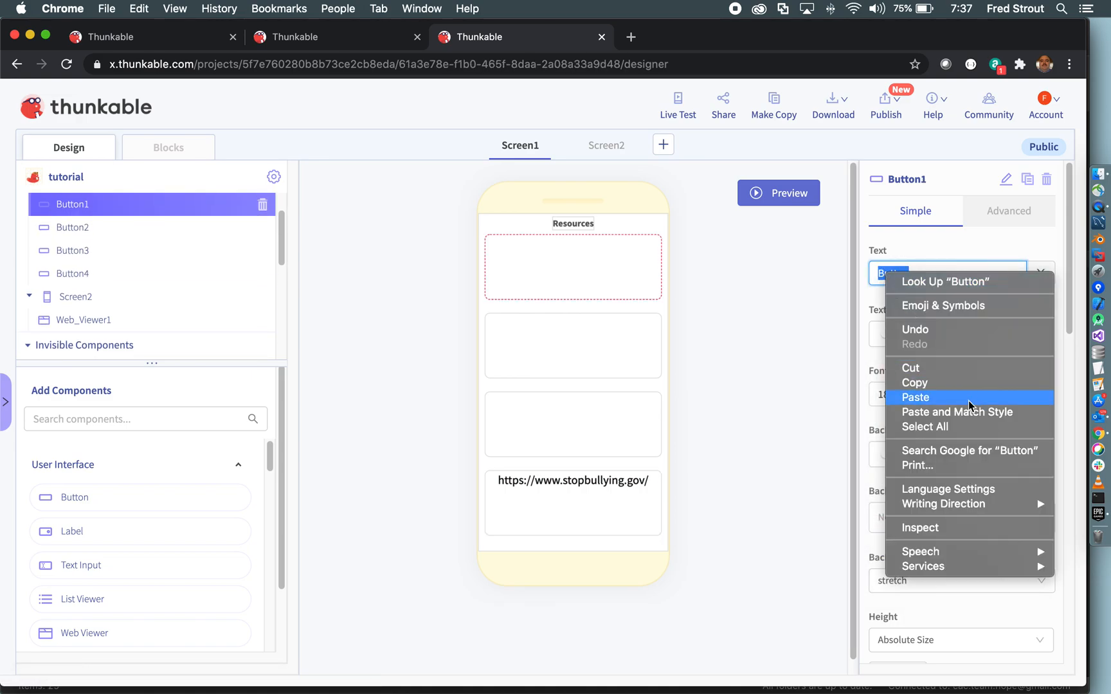
pyautogui.click(969, 400)
pyautogui.click(921, 334)
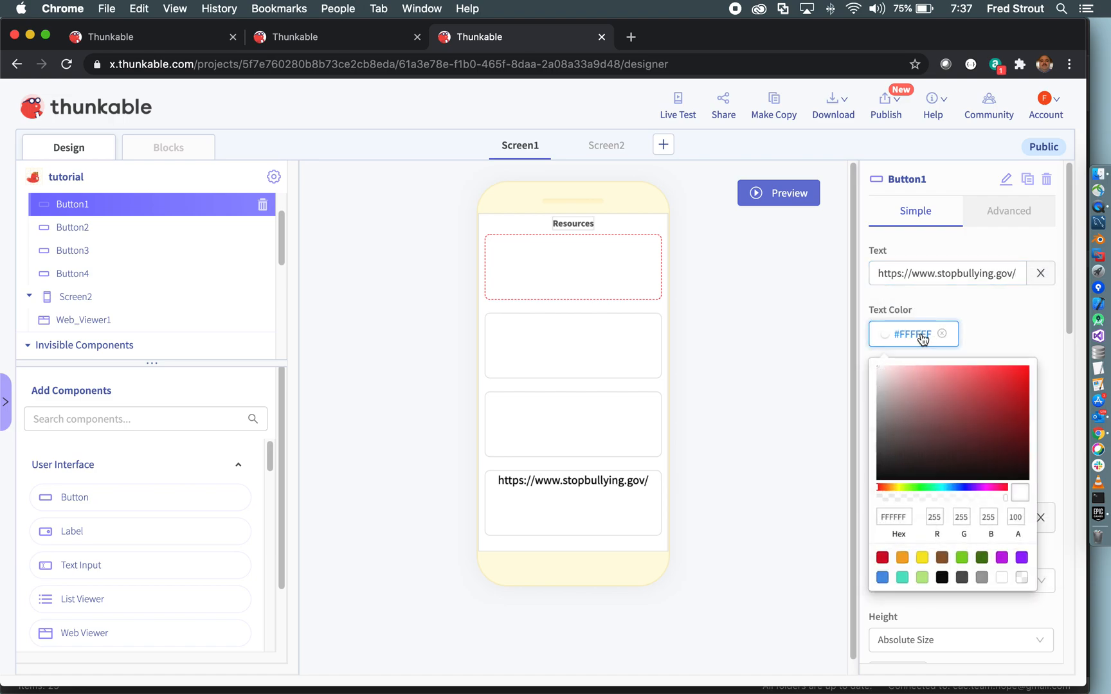
pyautogui.click(942, 581)
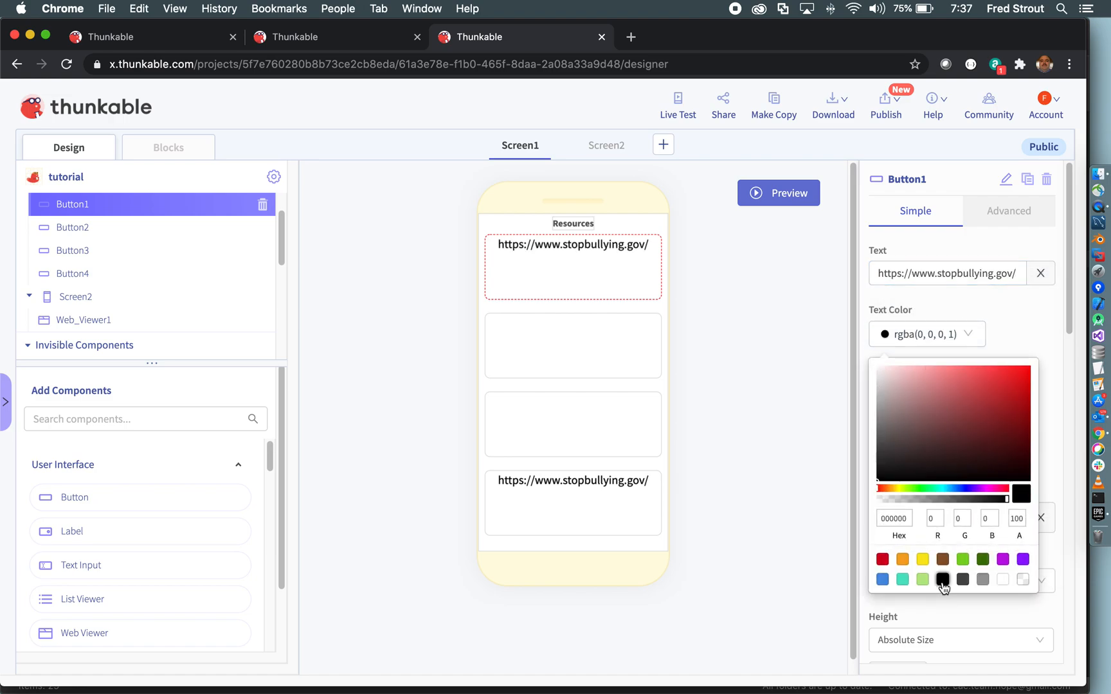
# - Set the text color of Button2 and Button3 to black, rgba(0, 0, 0, 1)
pyautogui.click(590, 343)
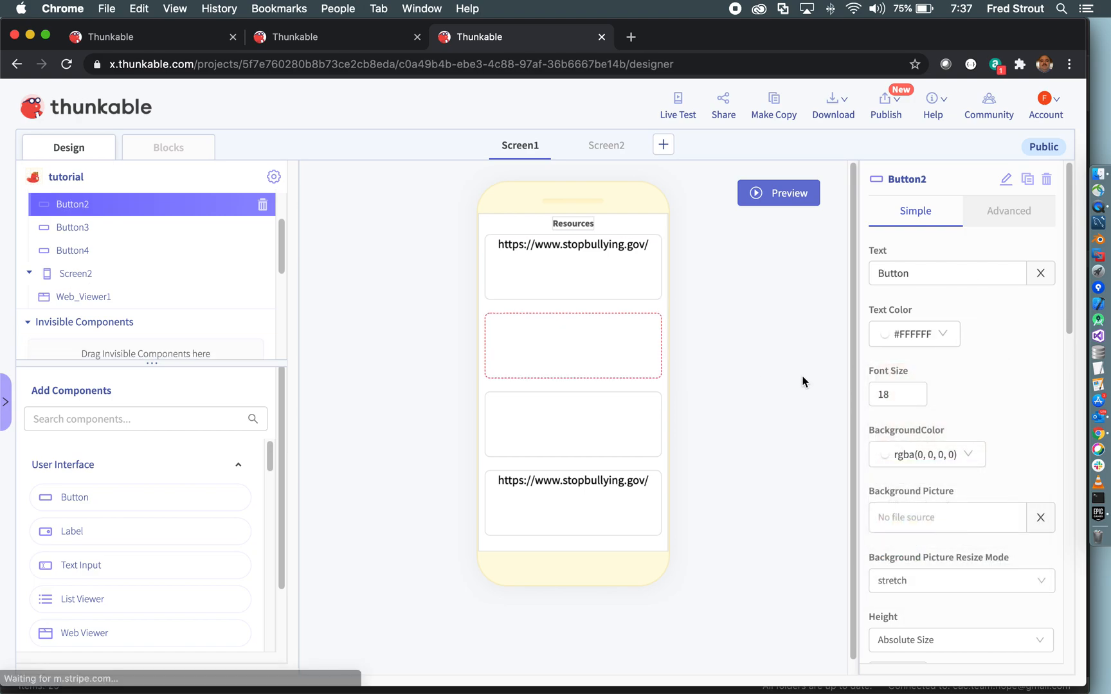
pyautogui.click(908, 343)
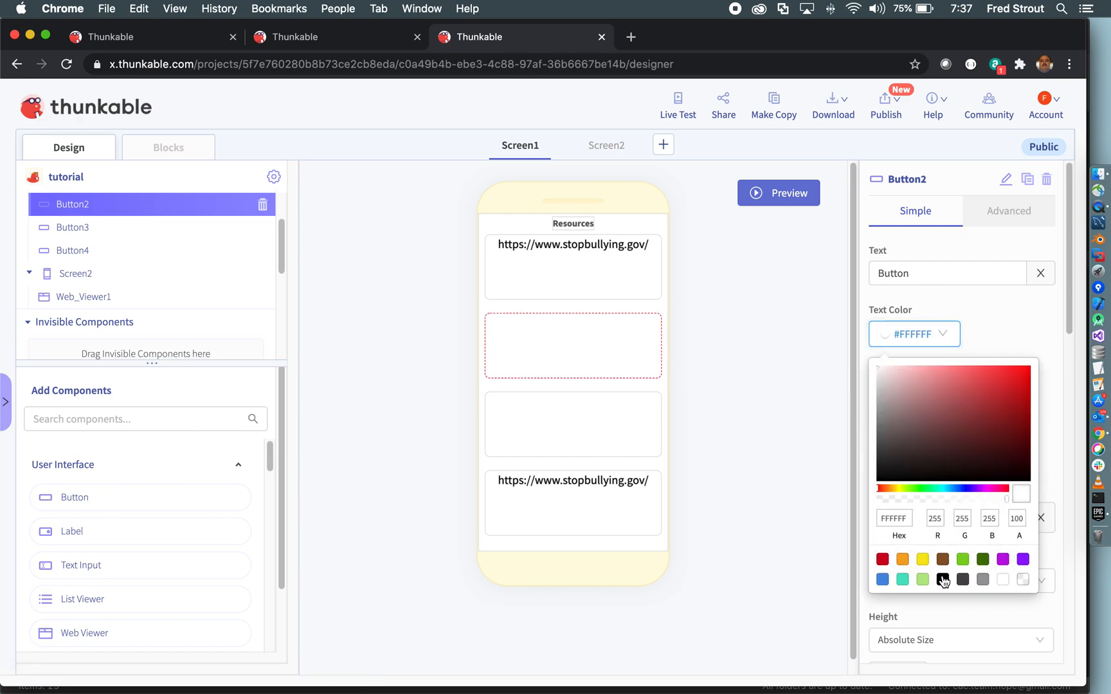
pyautogui.click(942, 579)
pyautogui.click(633, 444)
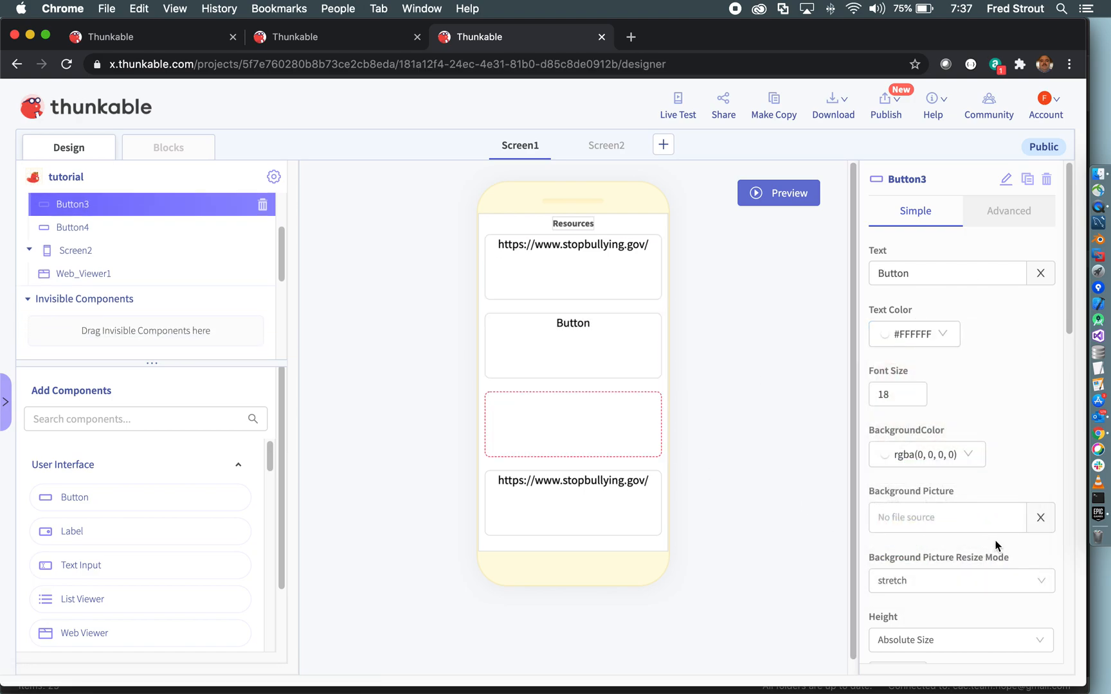
pyautogui.click(916, 341)
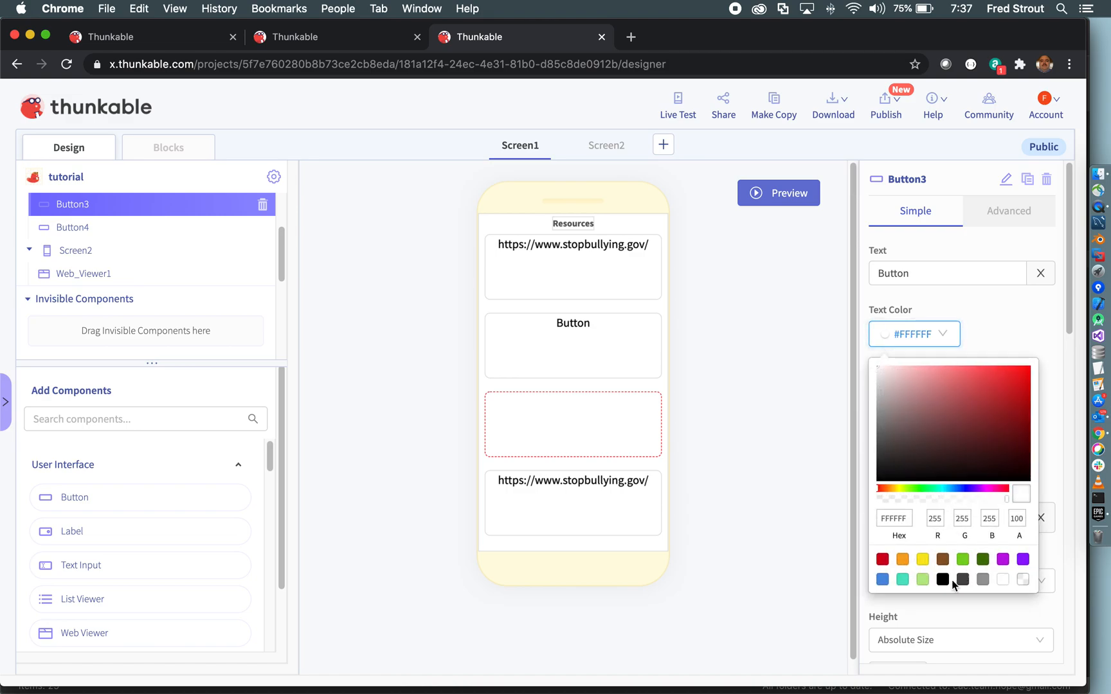
pyautogui.click(943, 580)
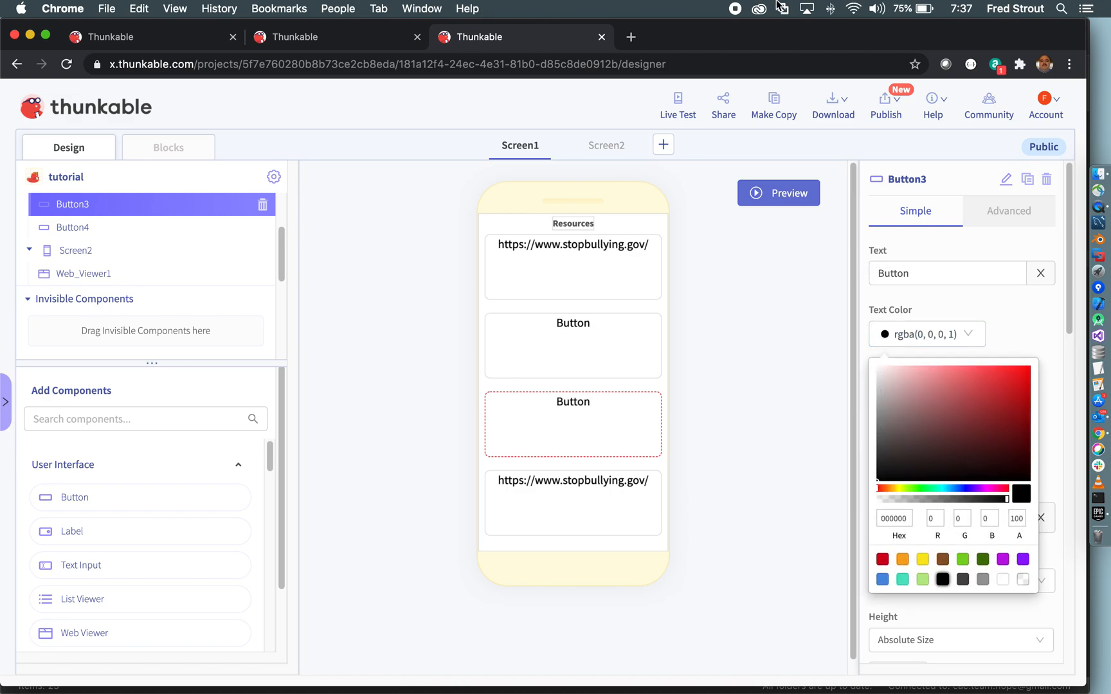
pyautogui.click(1102, 426)
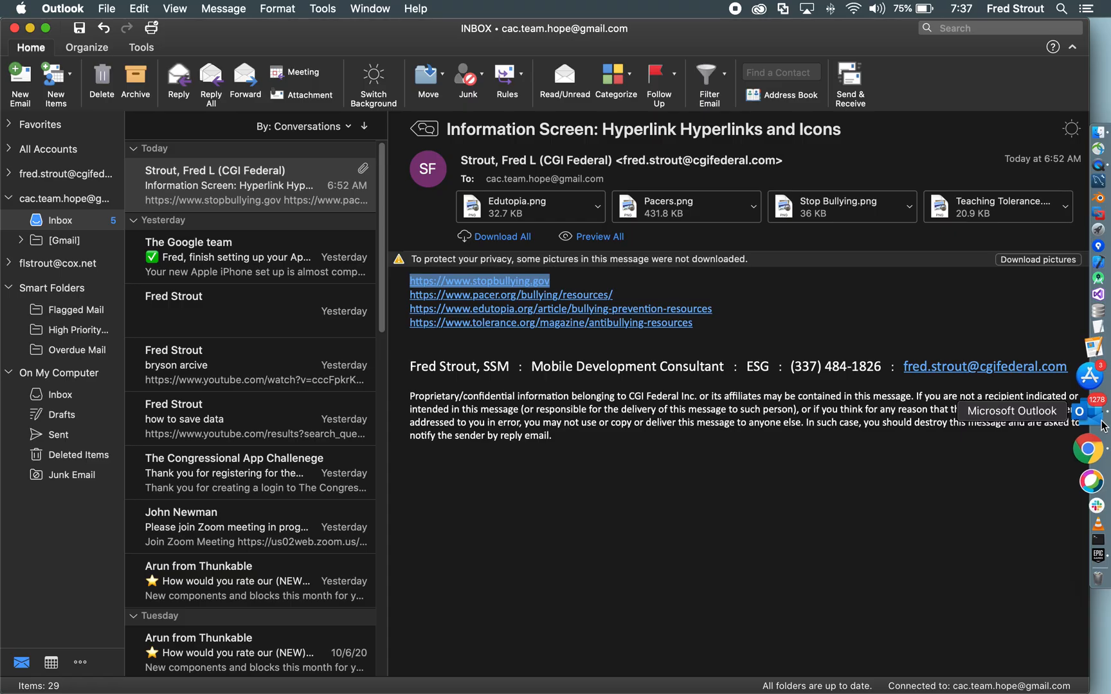
pyautogui.rightClick(502, 302)
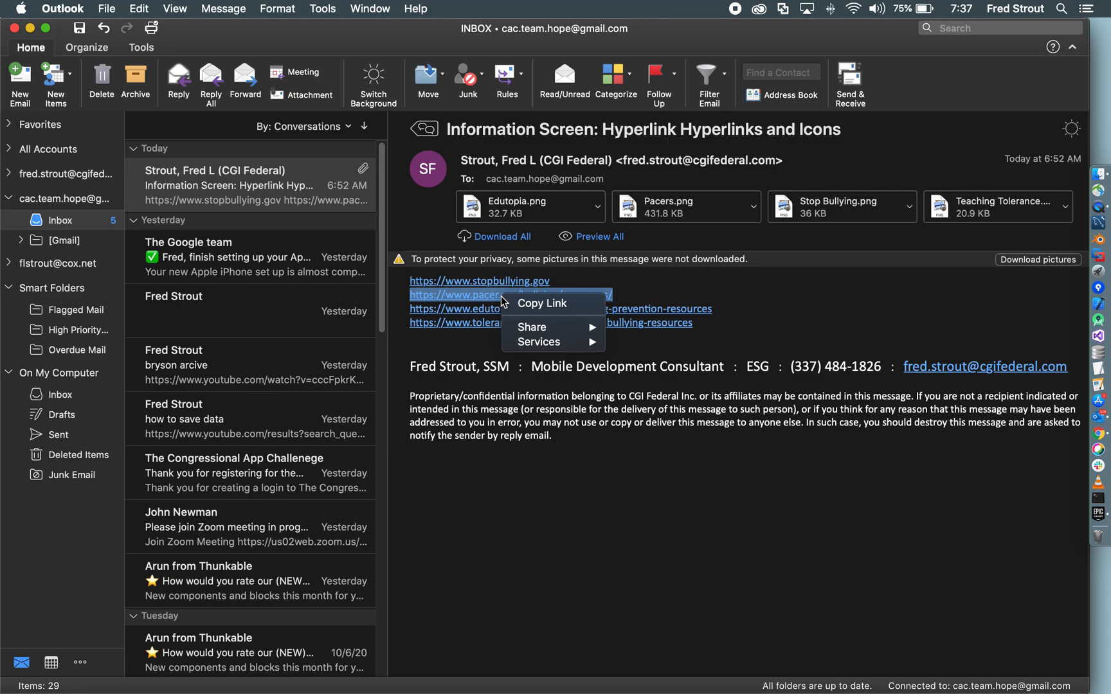
pyautogui.click(563, 307)
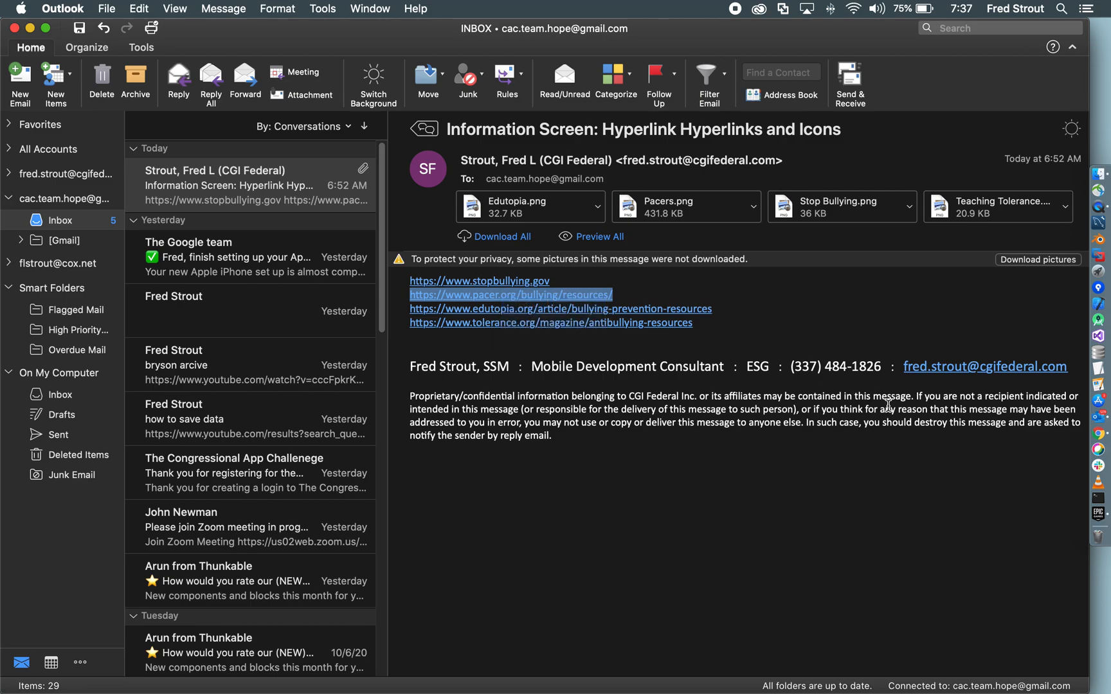
pyautogui.click(1099, 433)
pyautogui.click(554, 363)
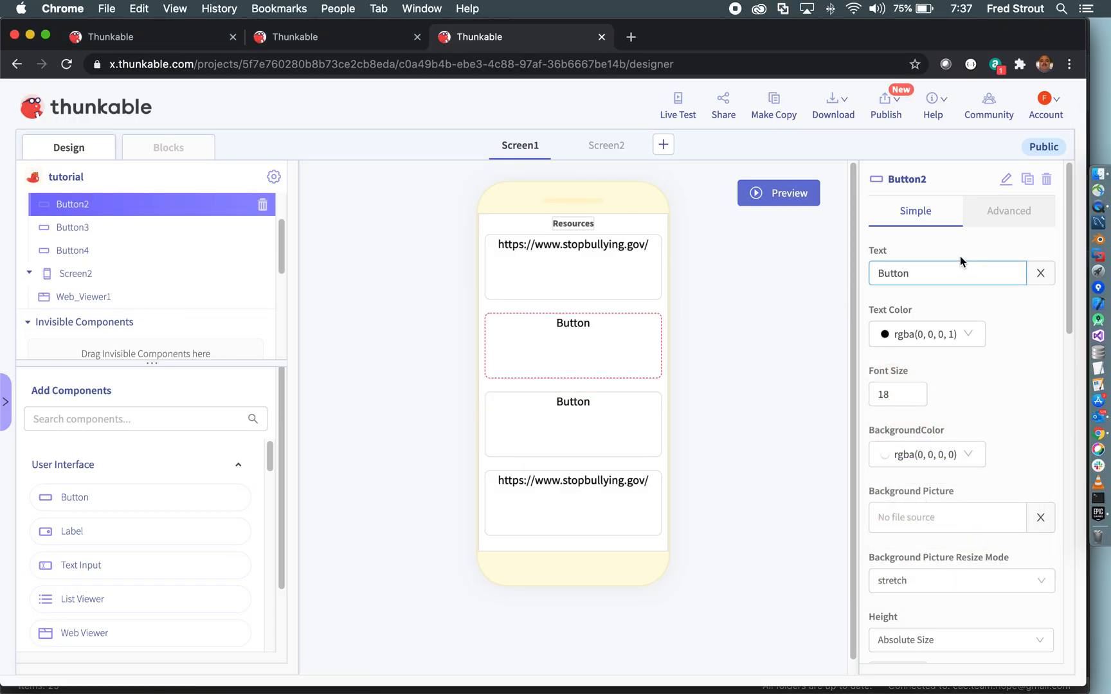
pyautogui.moveTo(935, 274); pyautogui.dragTo(863, 268)
pyautogui.rightClick(913, 270)
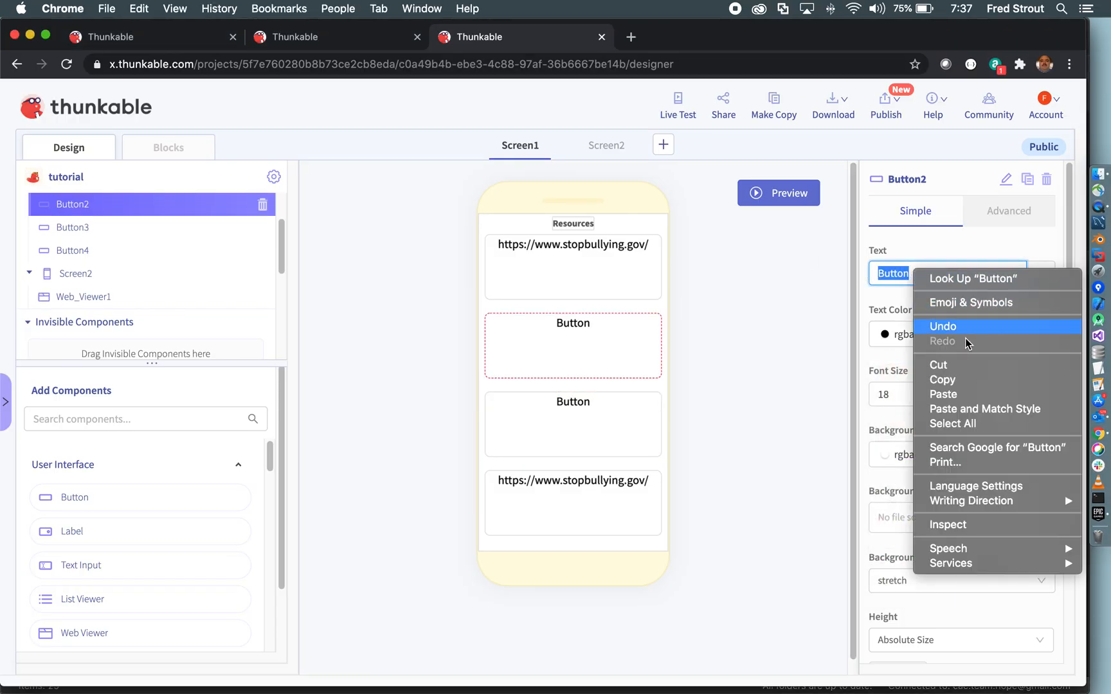
pyautogui.click(973, 394)
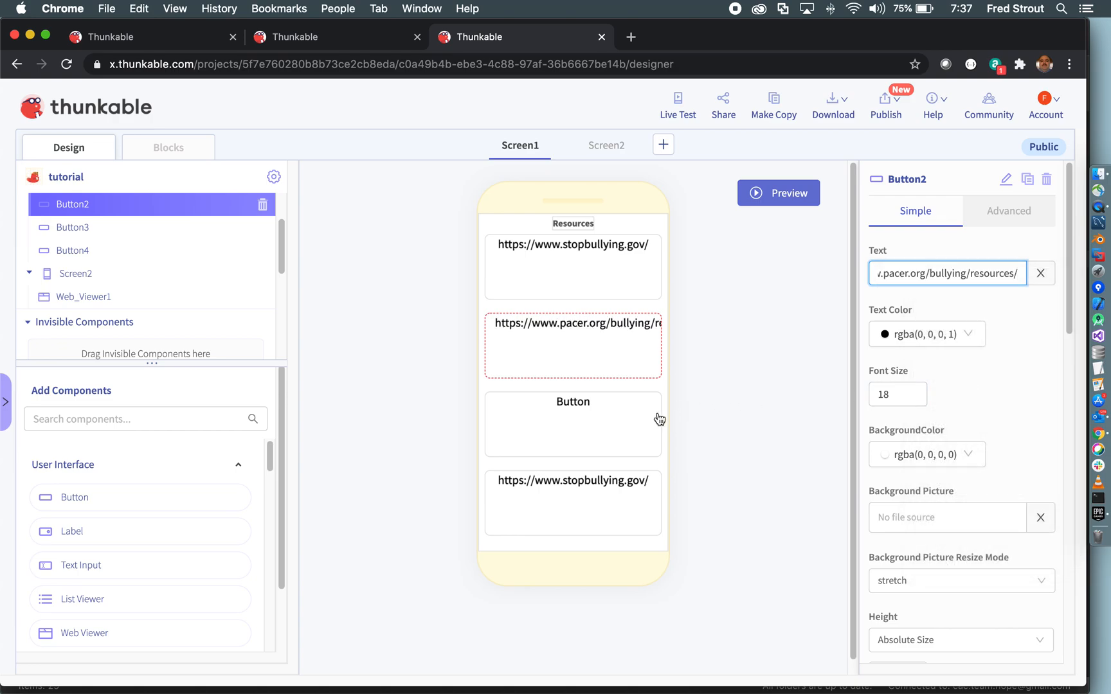
pyautogui.click(632, 432)
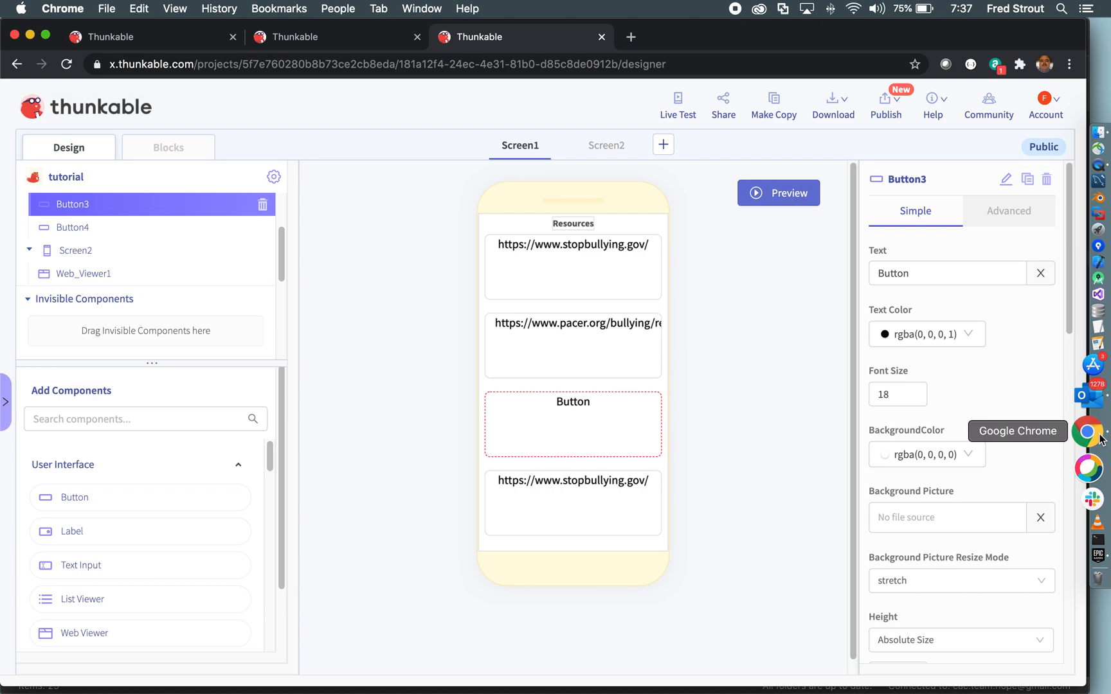
pyautogui.click(1098, 417)
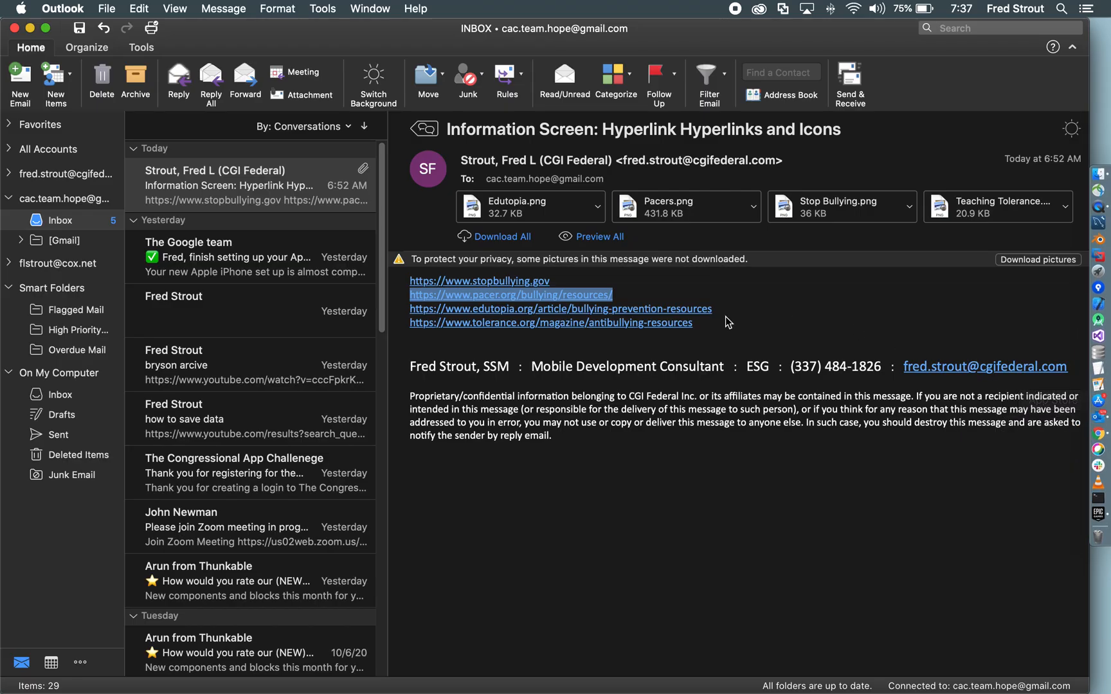
pyautogui.rightClick(592, 309)
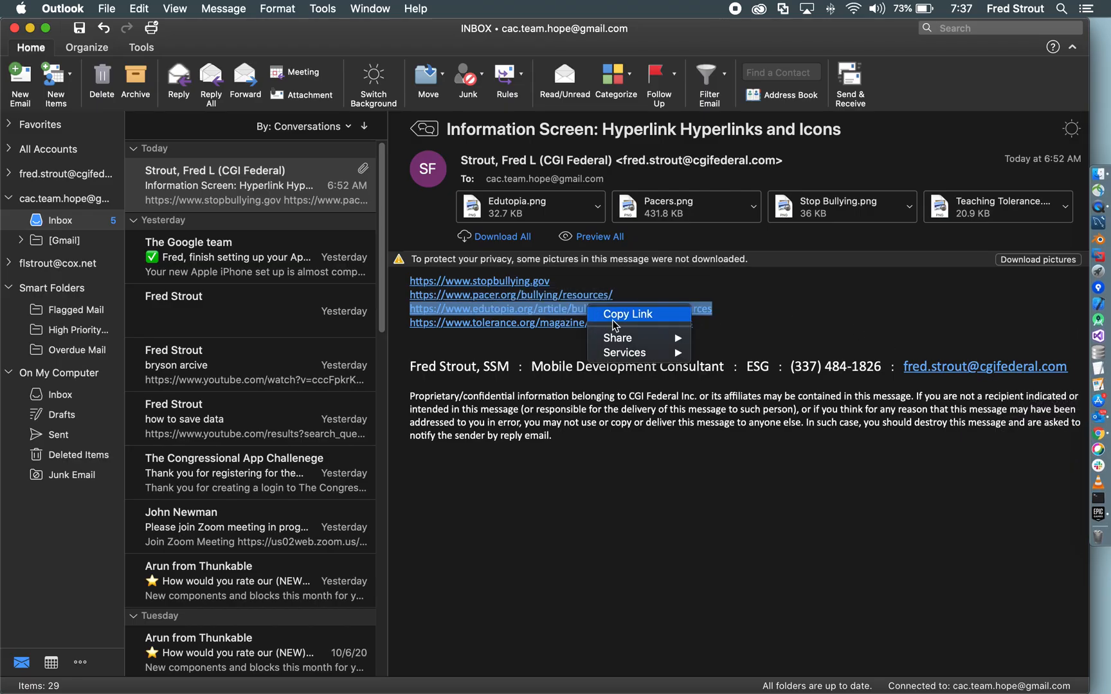
pyautogui.click(633, 315)
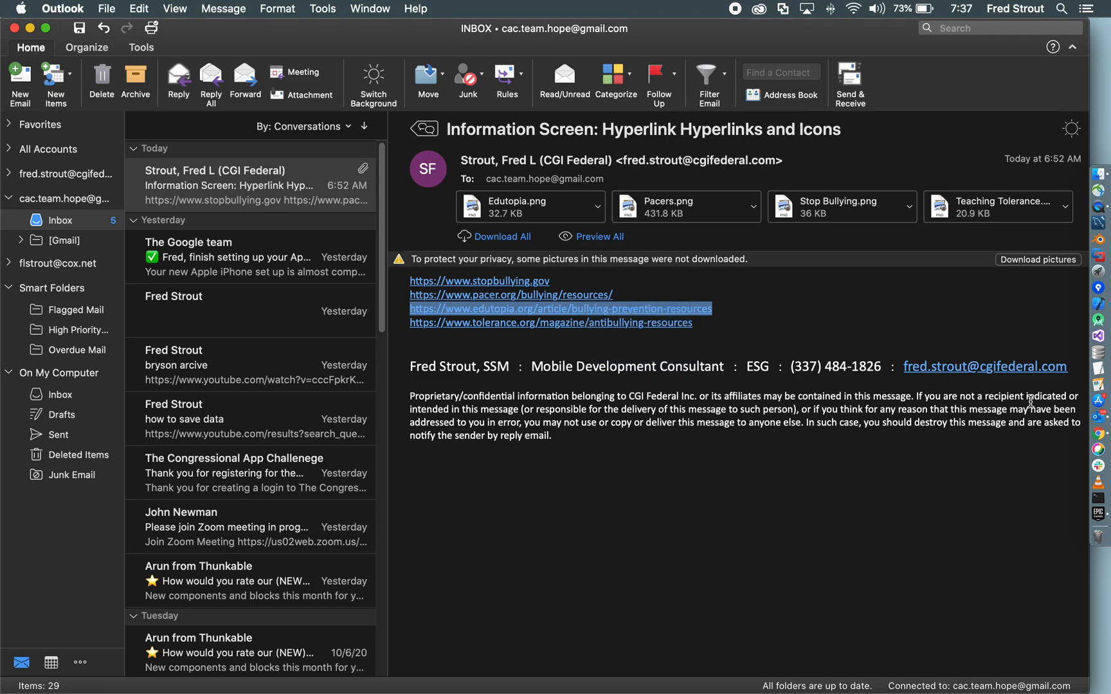
pyautogui.click(1105, 435)
pyautogui.click(938, 273)
pyautogui.moveTo(939, 273); pyautogui.dragTo(875, 276)
pyautogui.rightClick(886, 272)
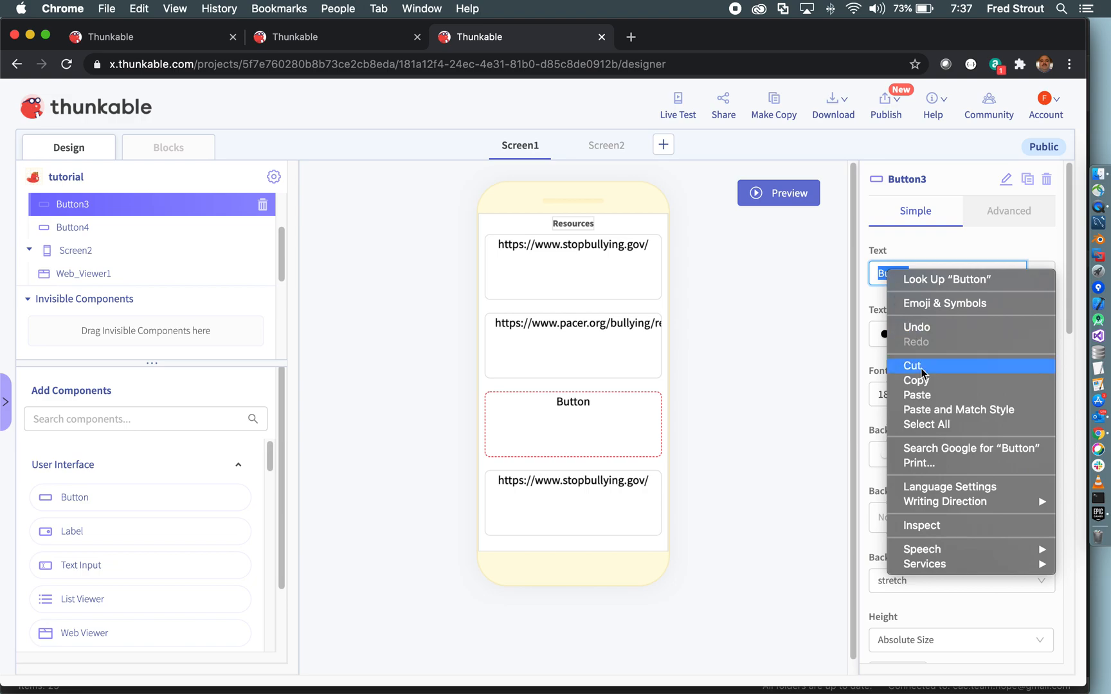
pyautogui.click(928, 395)
pyautogui.click(629, 508)
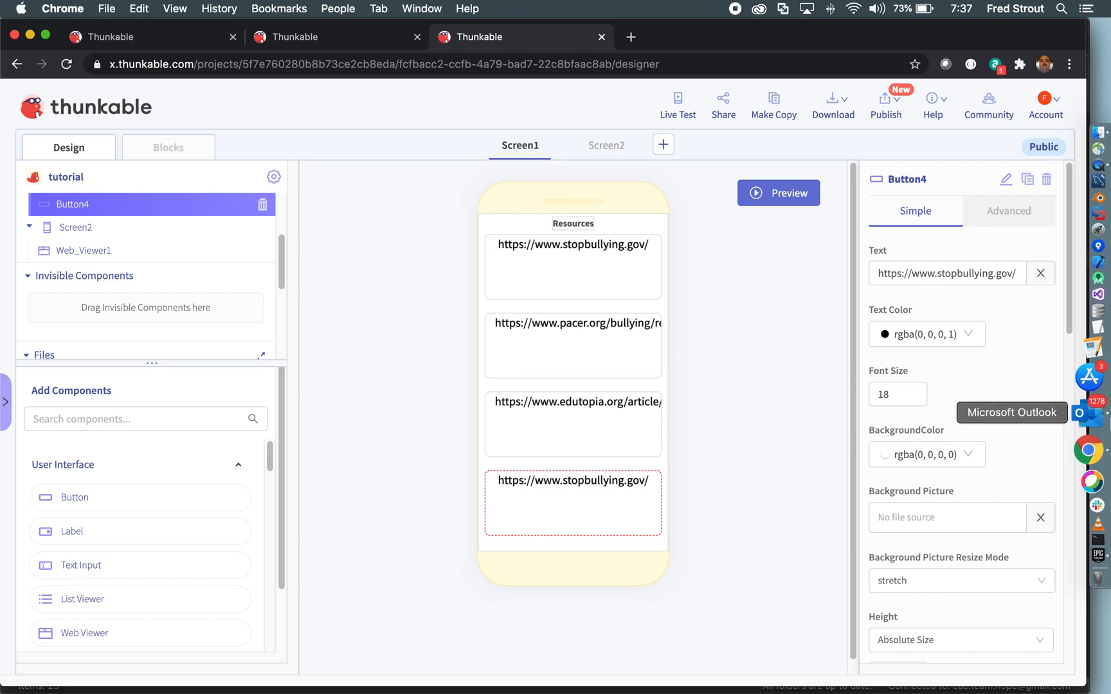
pyautogui.click(1107, 421)
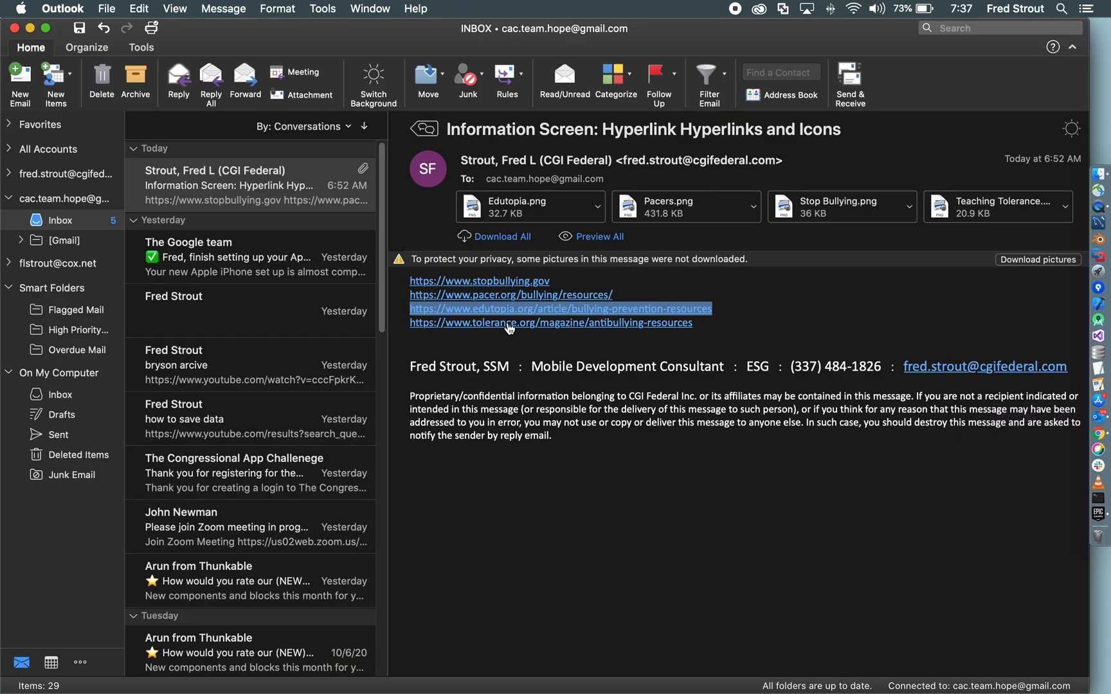
pyautogui.rightClick(509, 329)
pyautogui.click(542, 329)
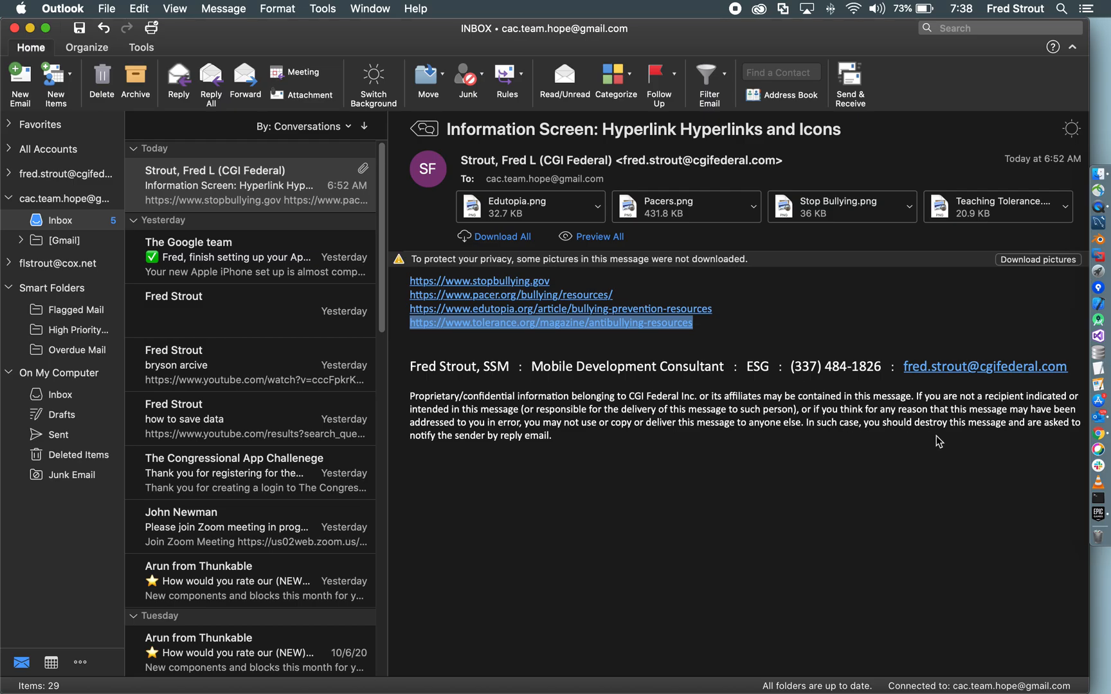
pyautogui.click(1098, 433)
pyautogui.moveTo(874, 274); pyautogui.dragTo(1019, 273)
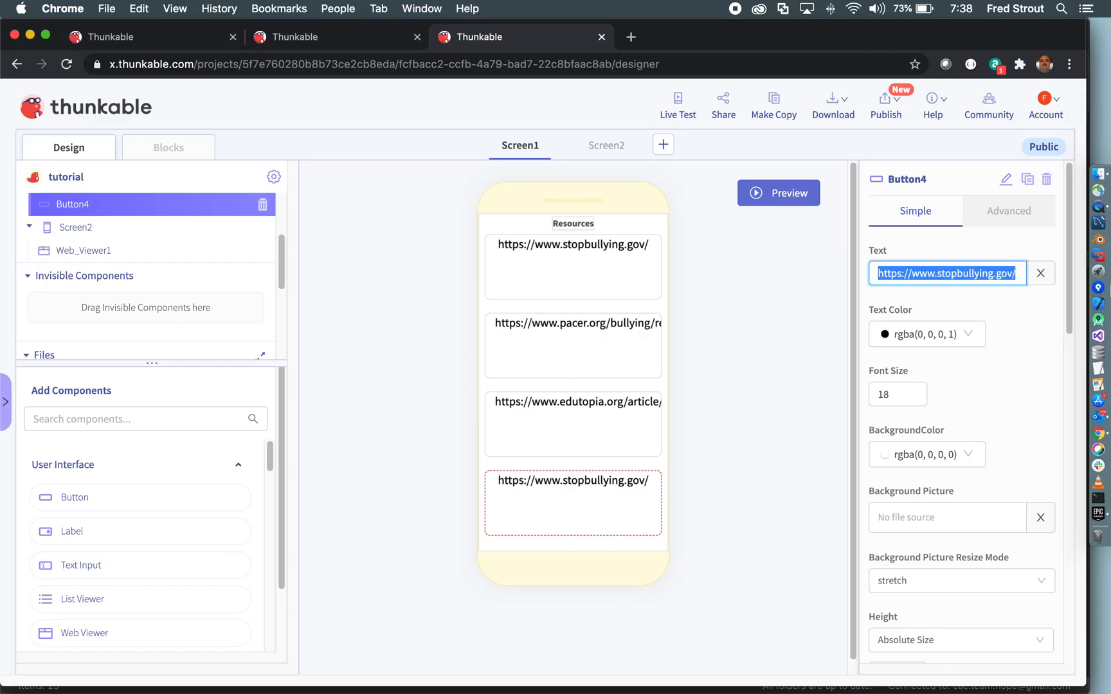
pyautogui.rightClick(982, 278)
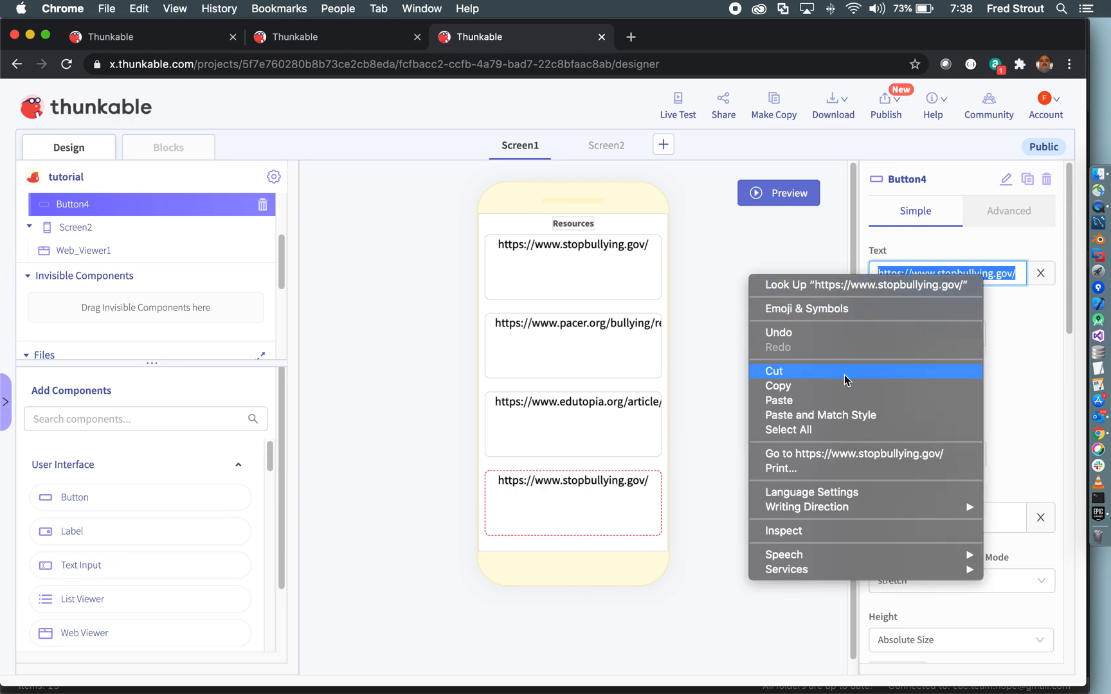
pyautogui.click(841, 400)
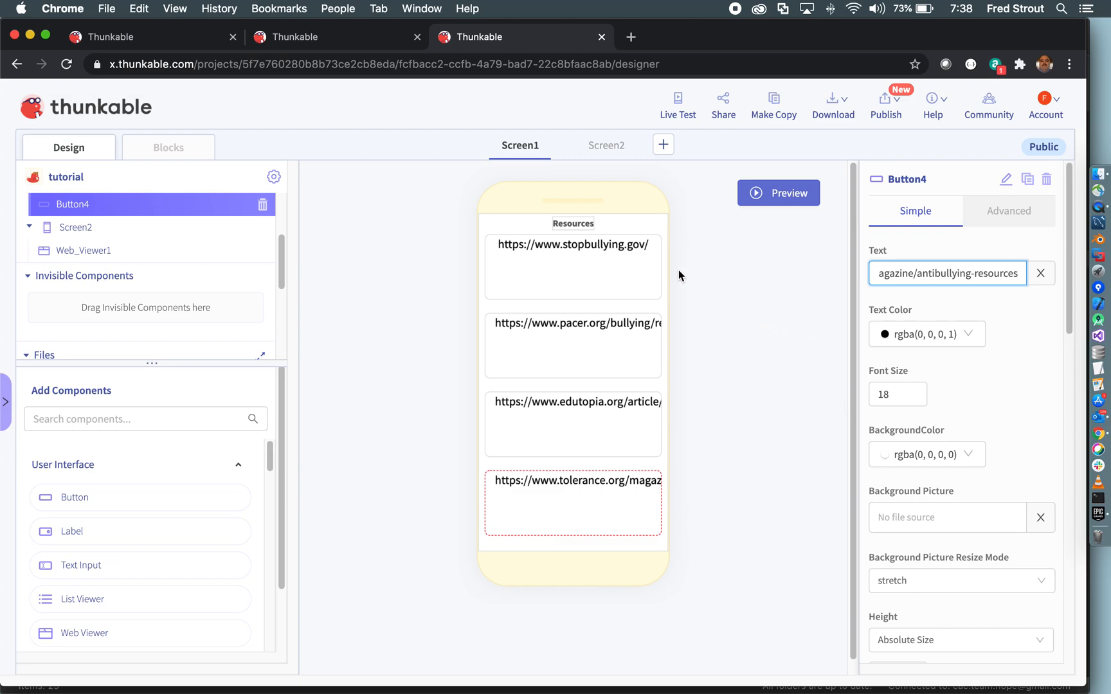
# - Select Button1, minimize the Outlook and Chrome windows, and check the button pictures in the desktop's Stand Together folder
pyautogui.click(640, 280)
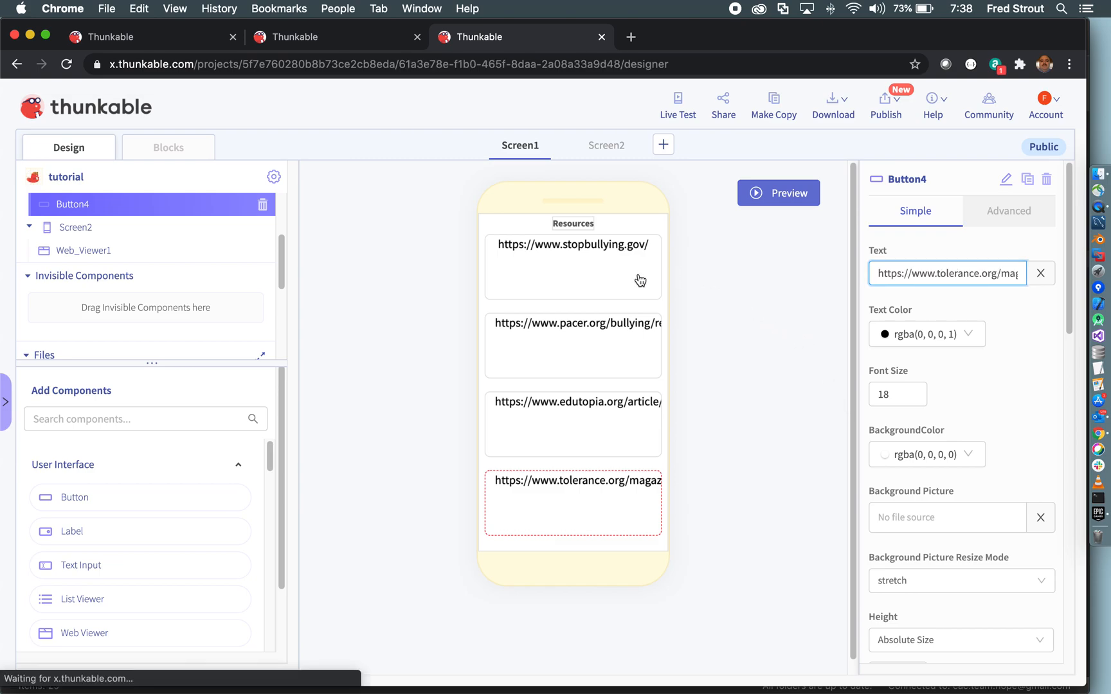
pyautogui.click(1106, 422)
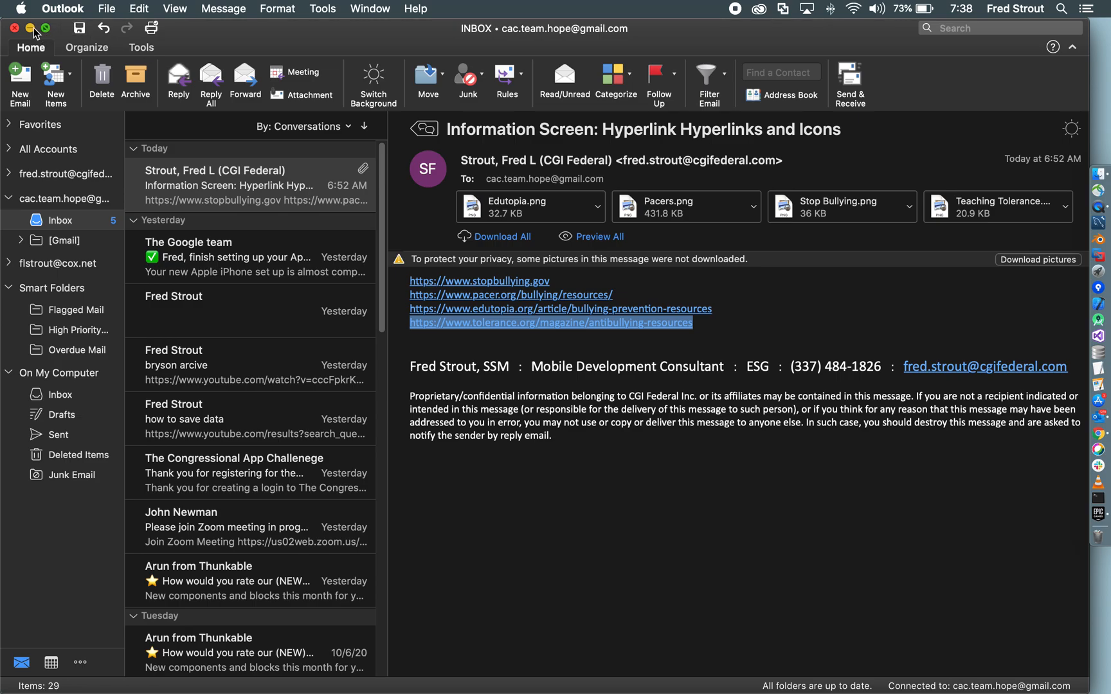
pyautogui.click(28, 27)
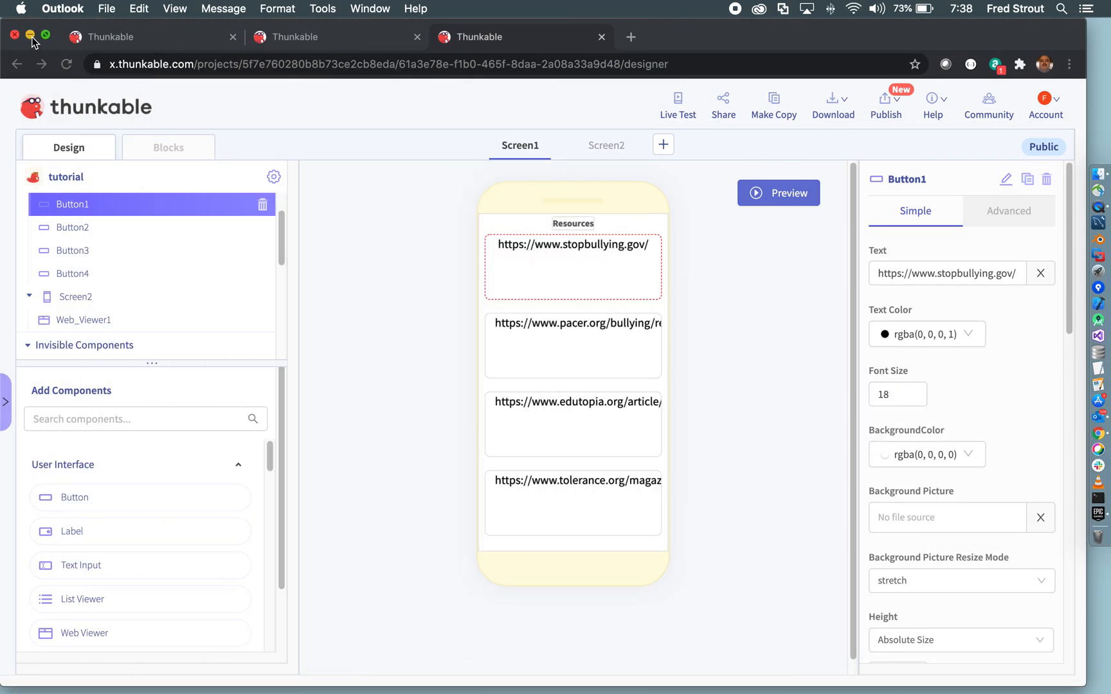
pyautogui.click(31, 37)
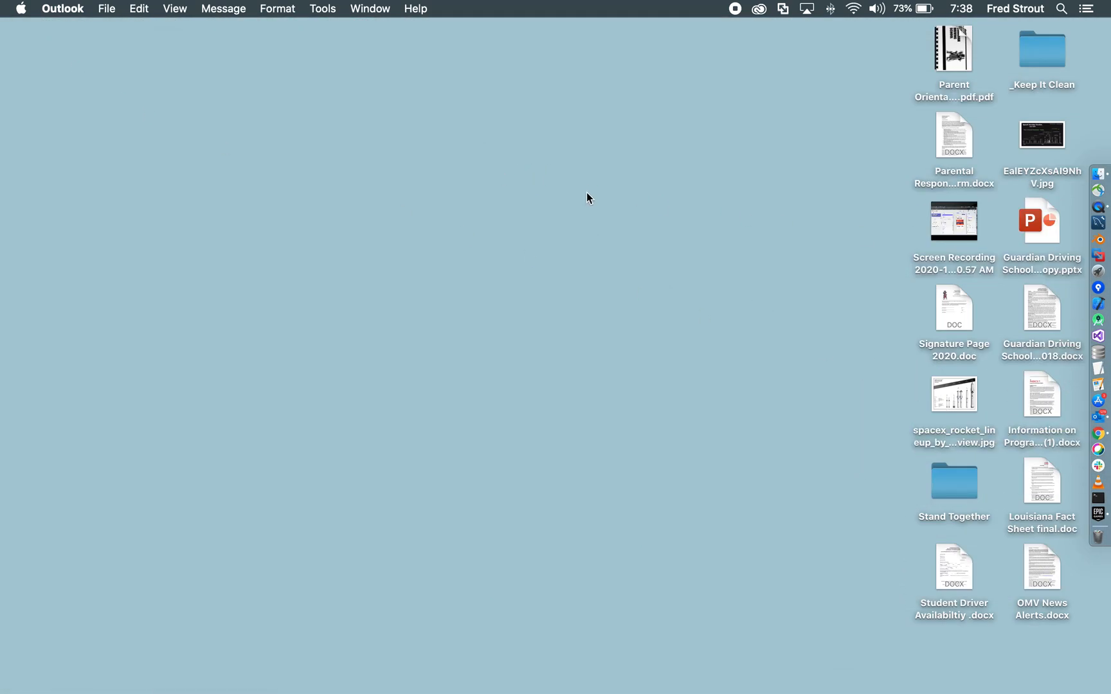
pyautogui.rightClick(588, 196)
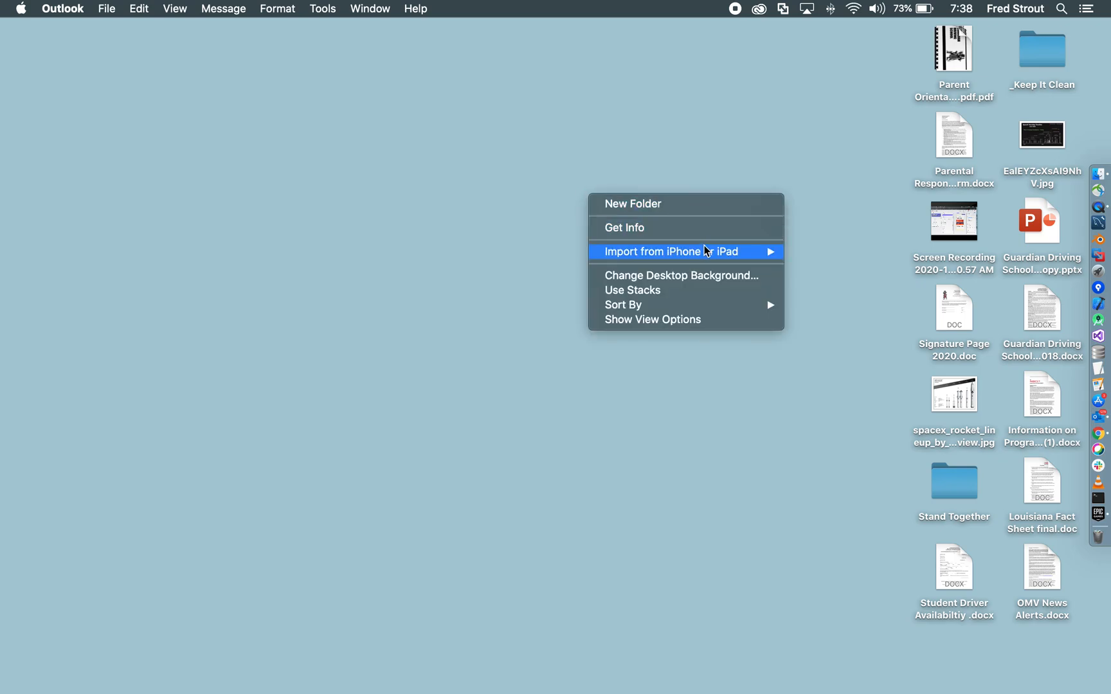
pyautogui.moveTo(704, 253)
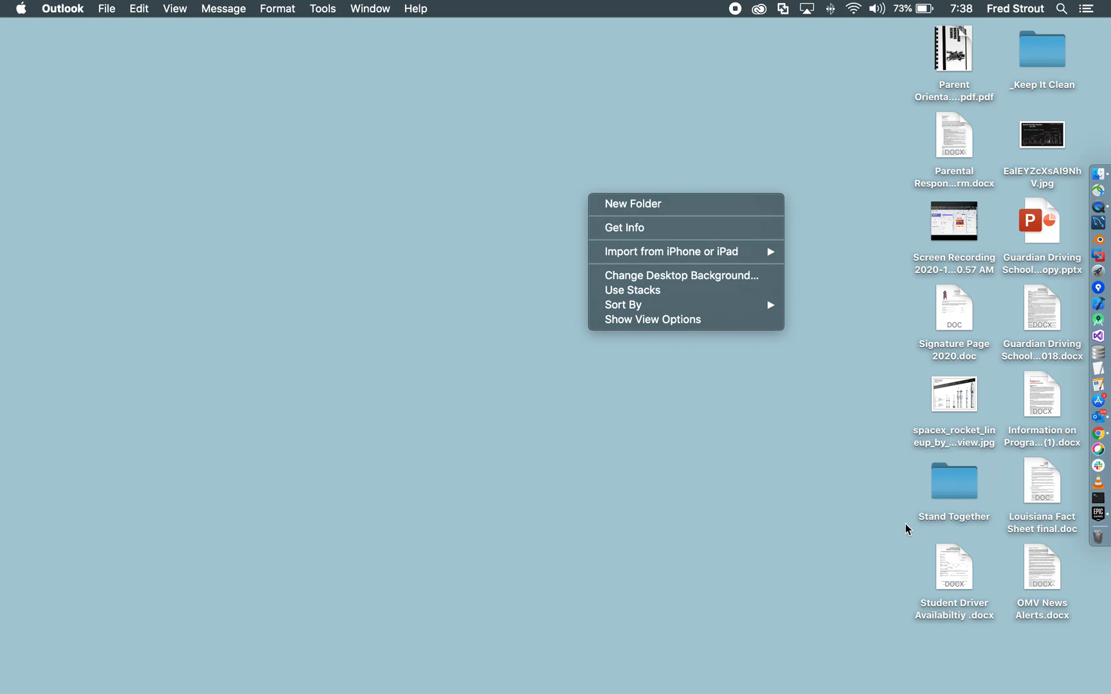
pyautogui.click(962, 489)
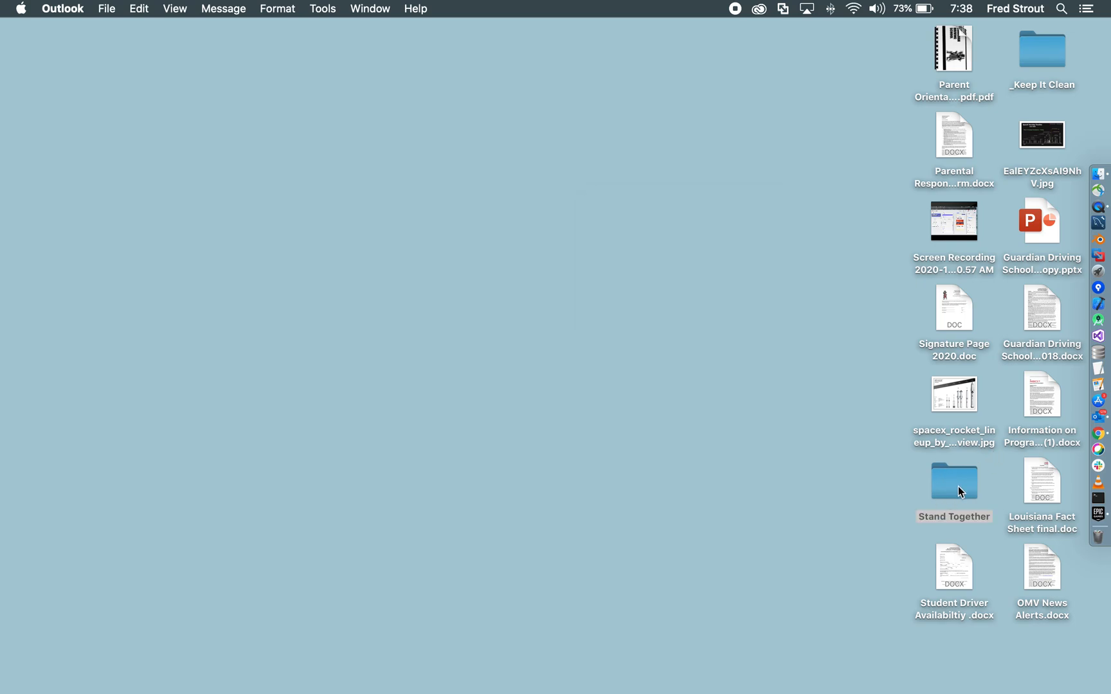
pyautogui.doubleClick(958, 490)
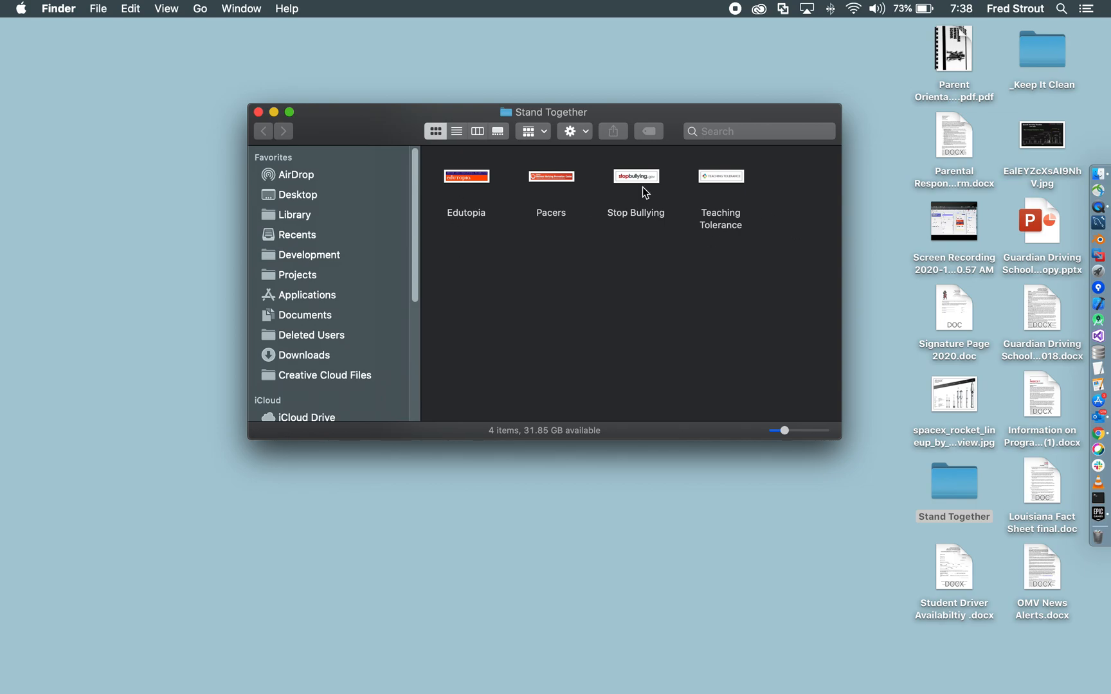
pyautogui.click(274, 113)
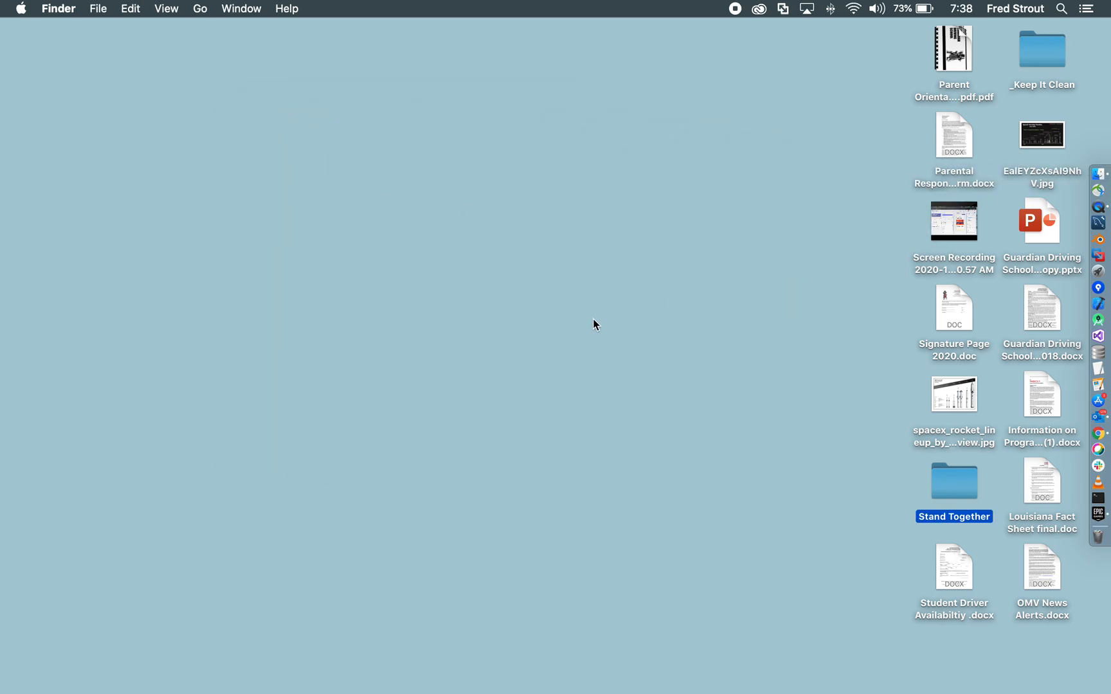
# - Back in Thunkable, upload Stop Bullying.png as Button1's background picture and make its text color transparent, rgba(0, 0, 0, 0)
pyautogui.click(1099, 433)
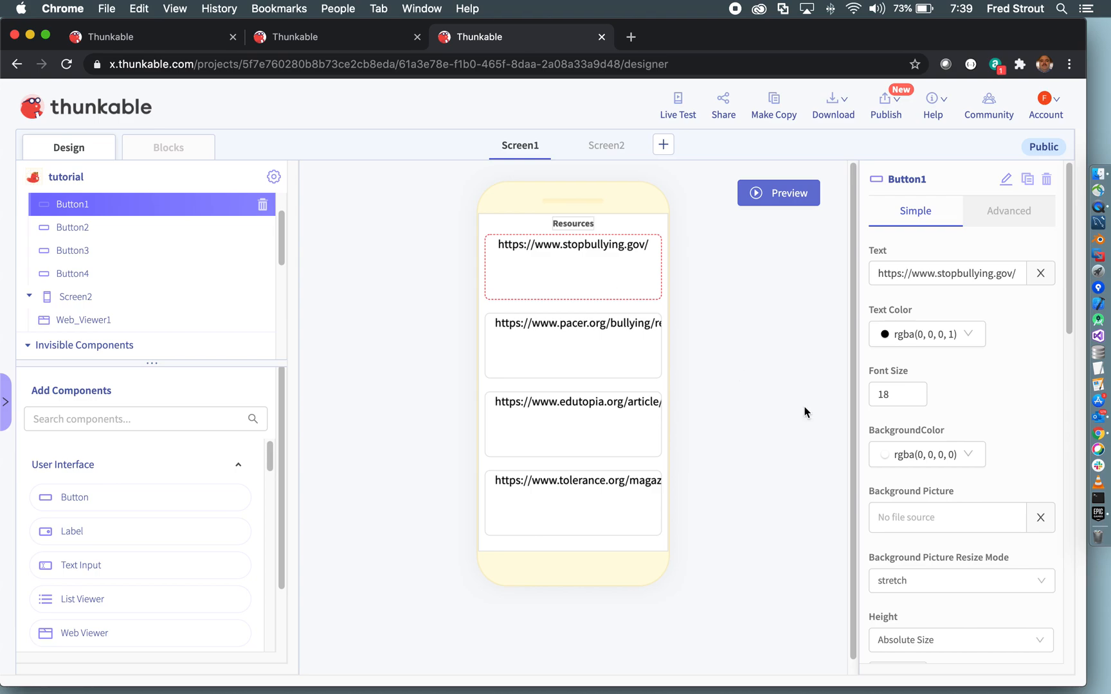
pyautogui.click(937, 517)
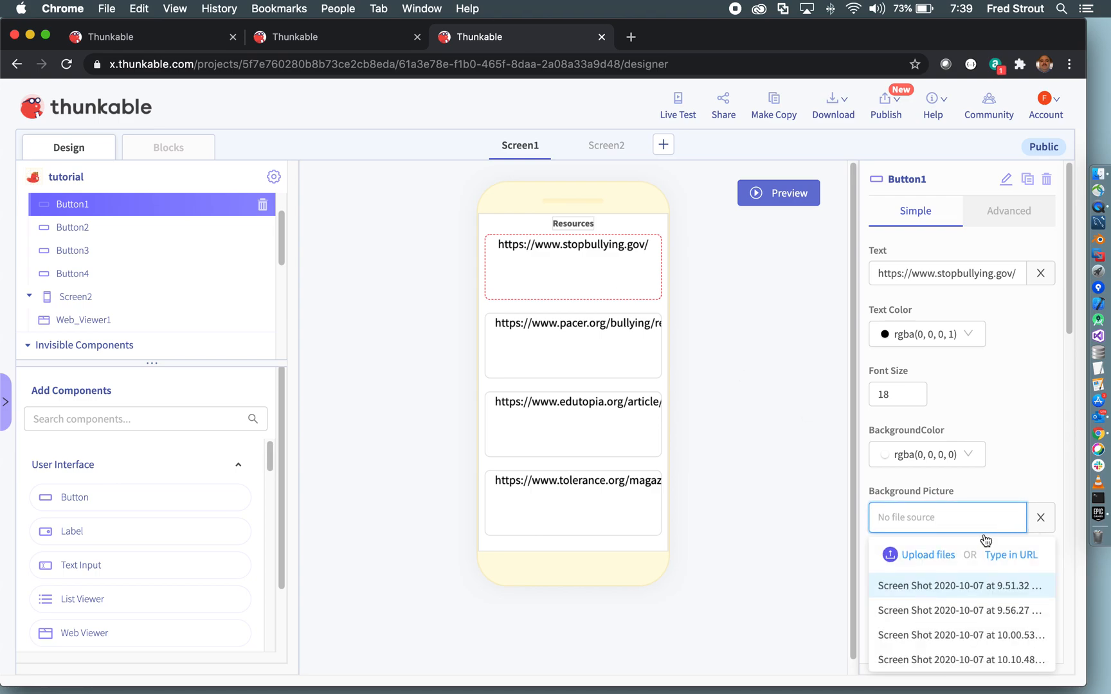
pyautogui.click(926, 557)
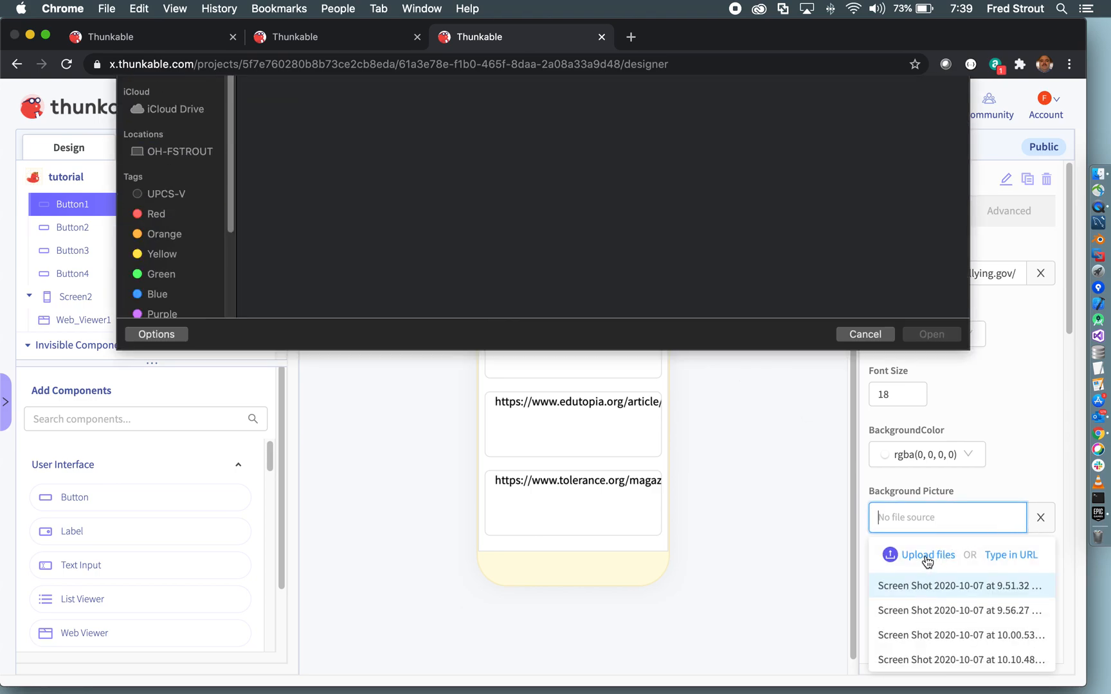
pyautogui.doubleClick(658, 241)
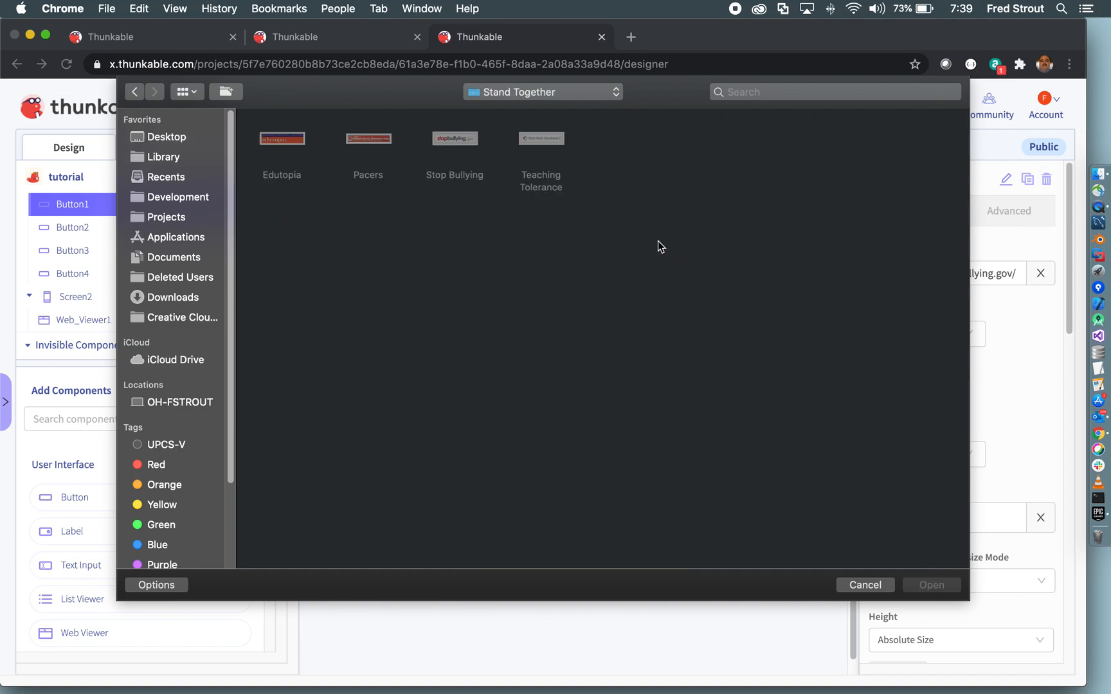
pyautogui.click(452, 140)
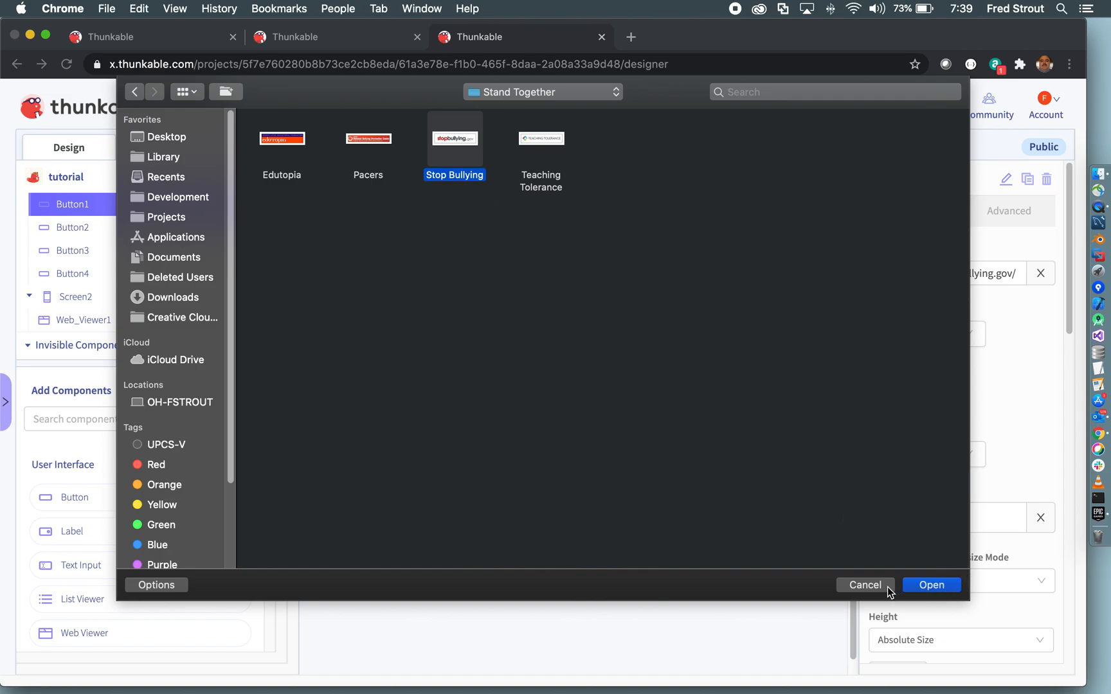
pyautogui.click(931, 585)
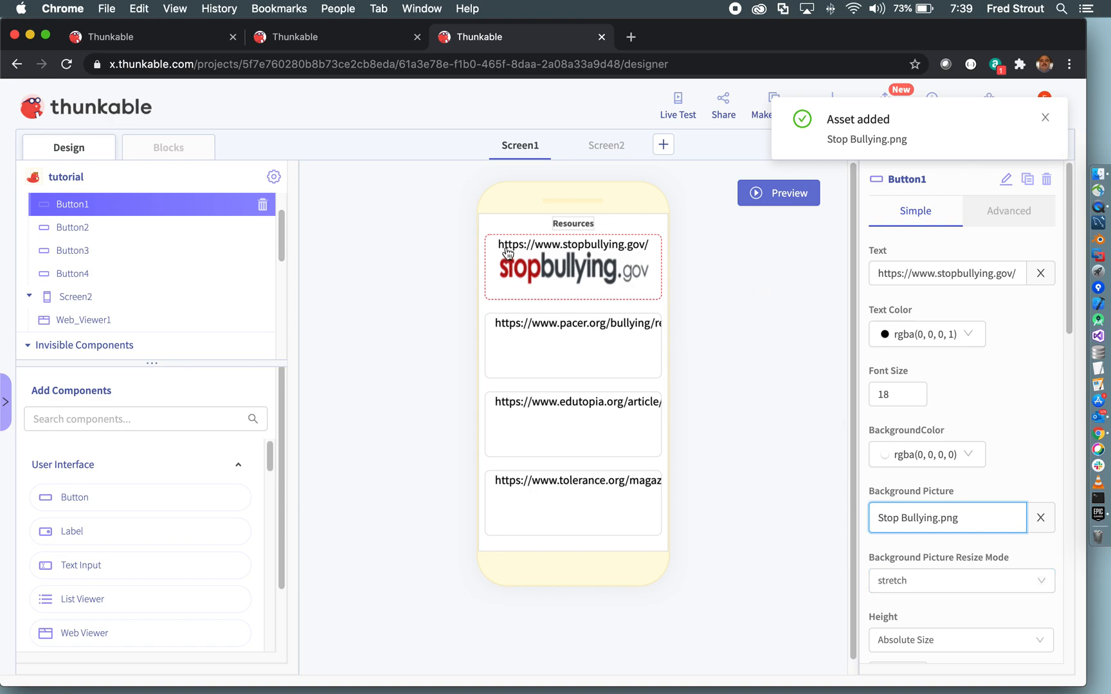
pyautogui.click(935, 334)
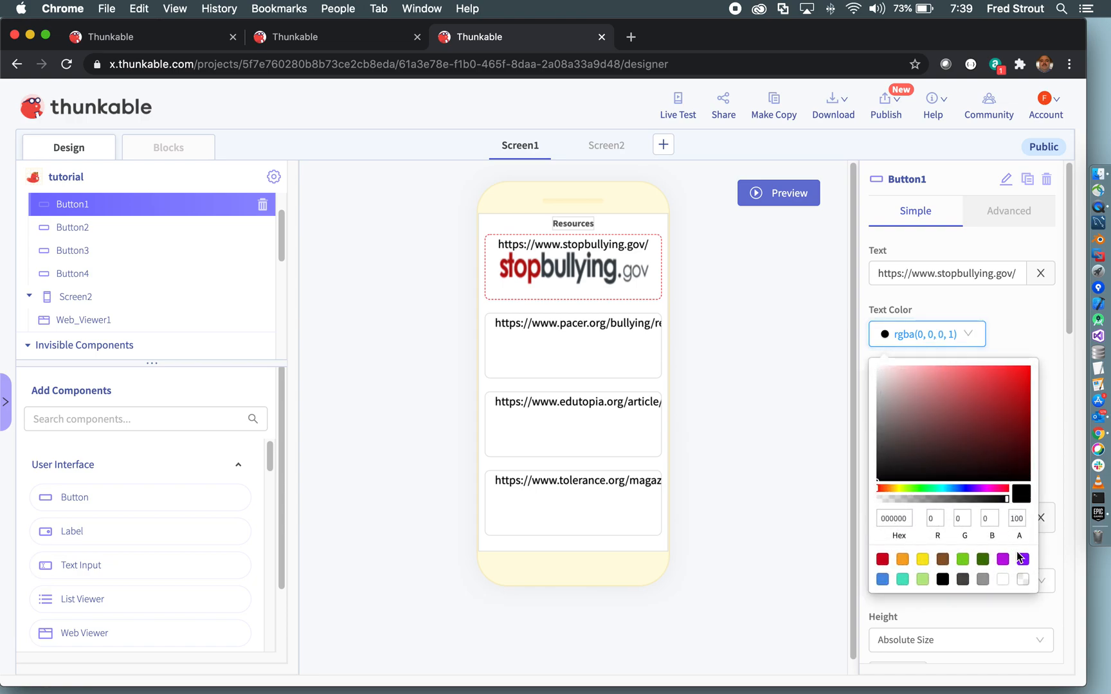
pyautogui.click(1023, 579)
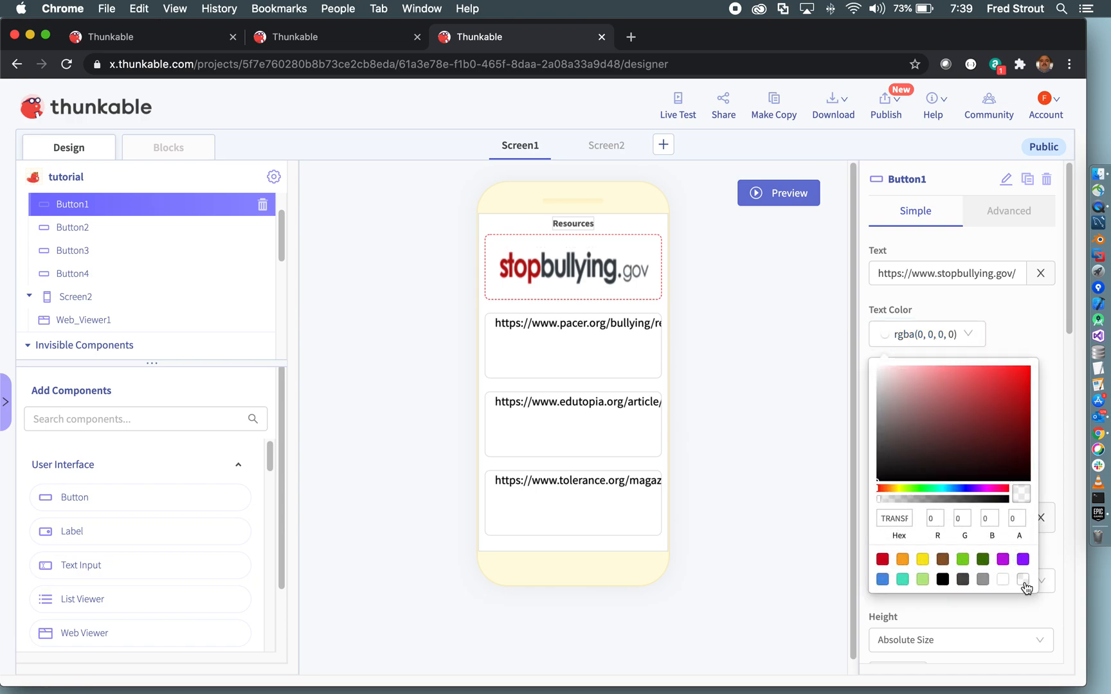
# - Upload Pacers.png from the Stand Together folder as Button2's background picture
pyautogui.click(631, 358)
pyautogui.click(931, 335)
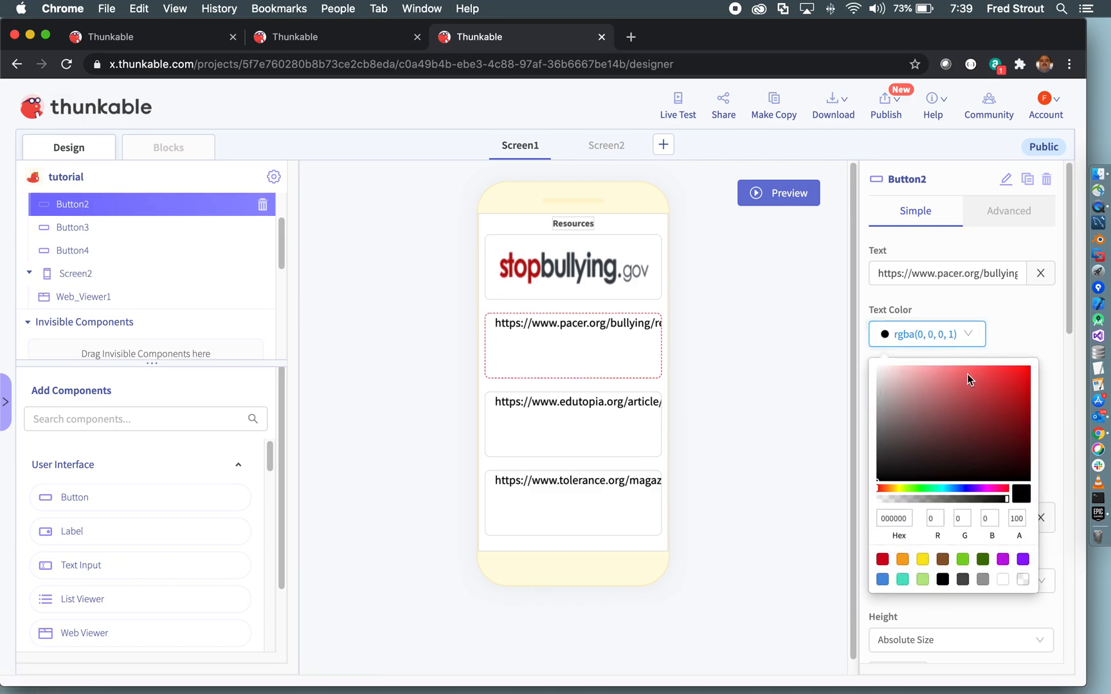
pyautogui.click(817, 389)
pyautogui.click(944, 508)
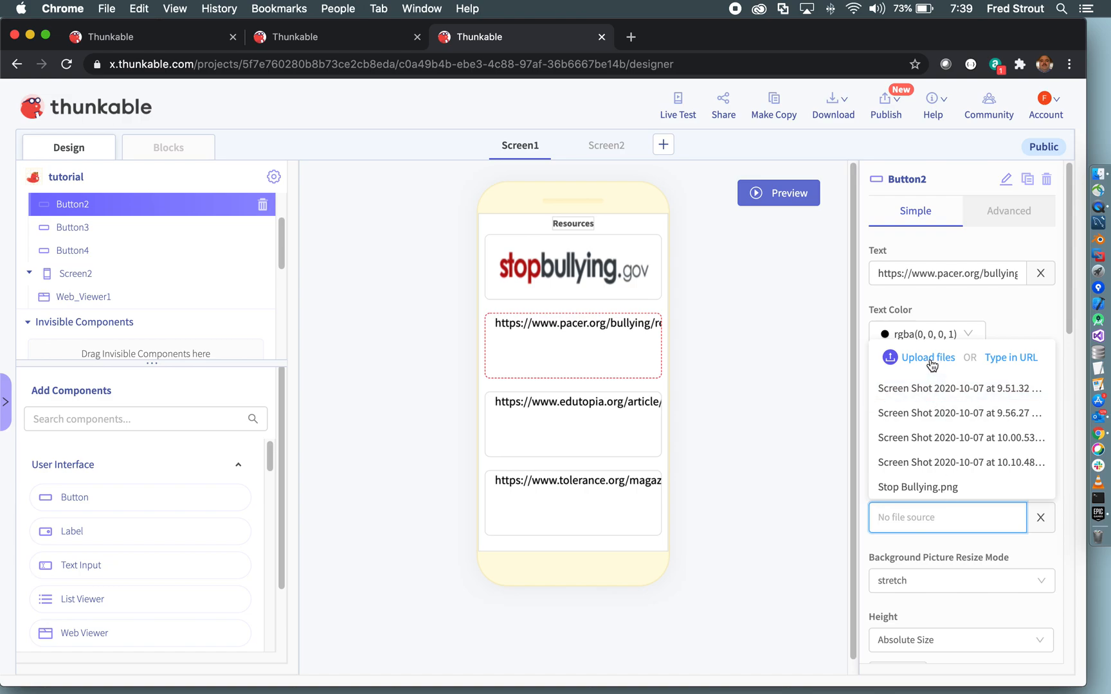
pyautogui.click(930, 359)
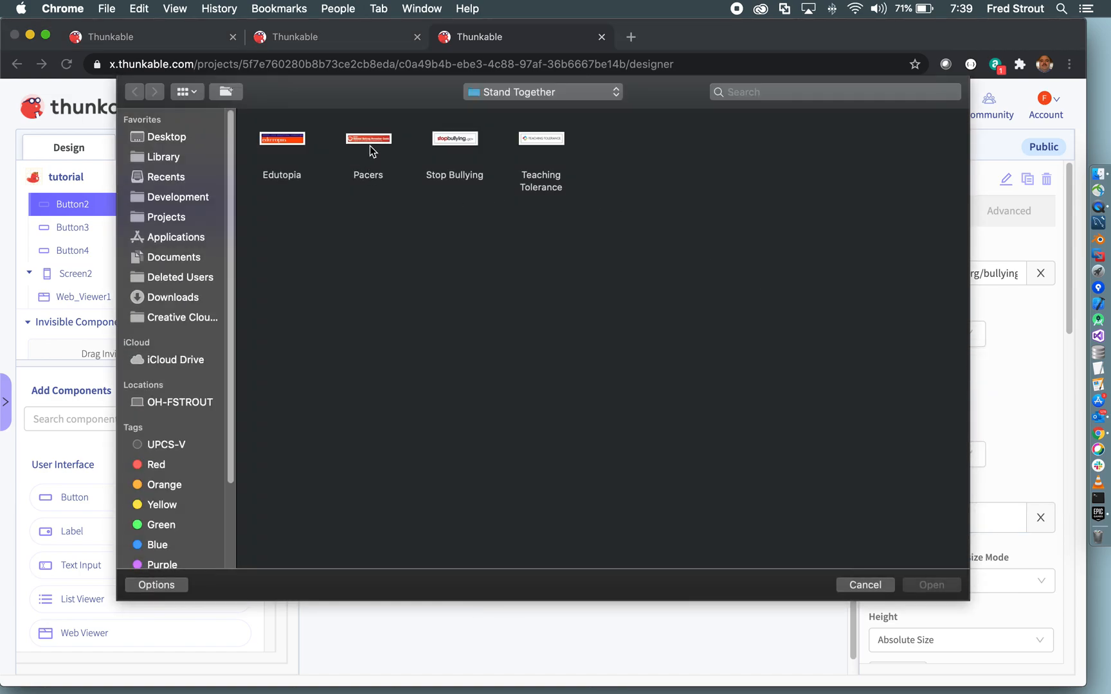
pyautogui.click(384, 153)
pyautogui.click(954, 586)
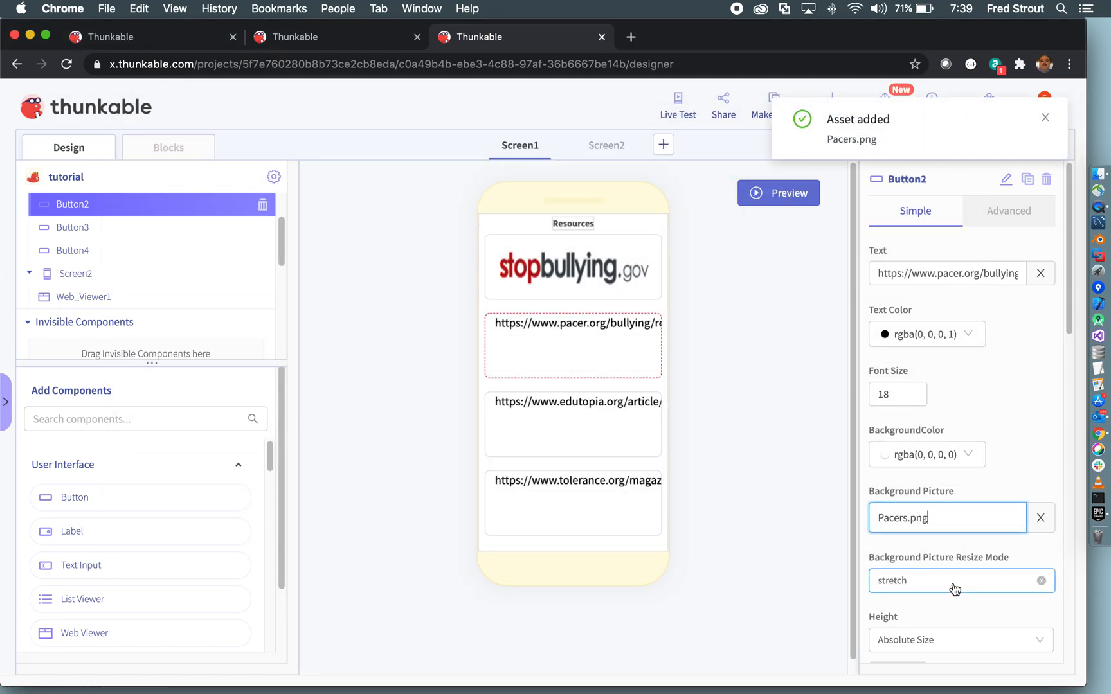
# - Upload Edutopia.png from the Stand Together folder as Button3's background picture
pyautogui.click(613, 436)
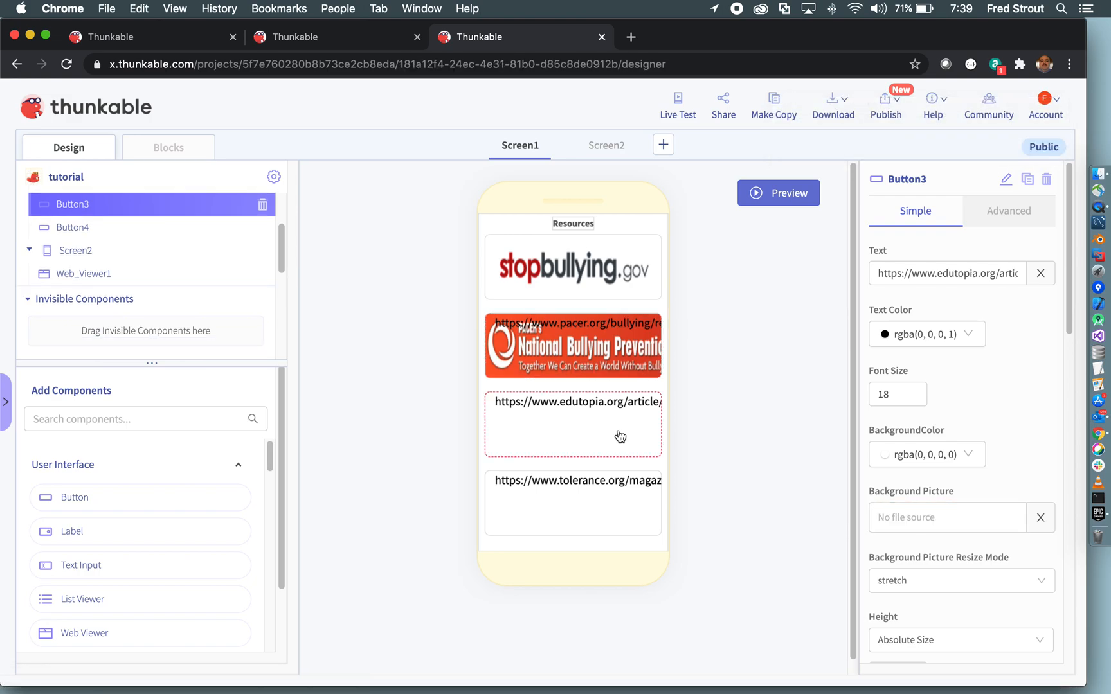
pyautogui.click(981, 517)
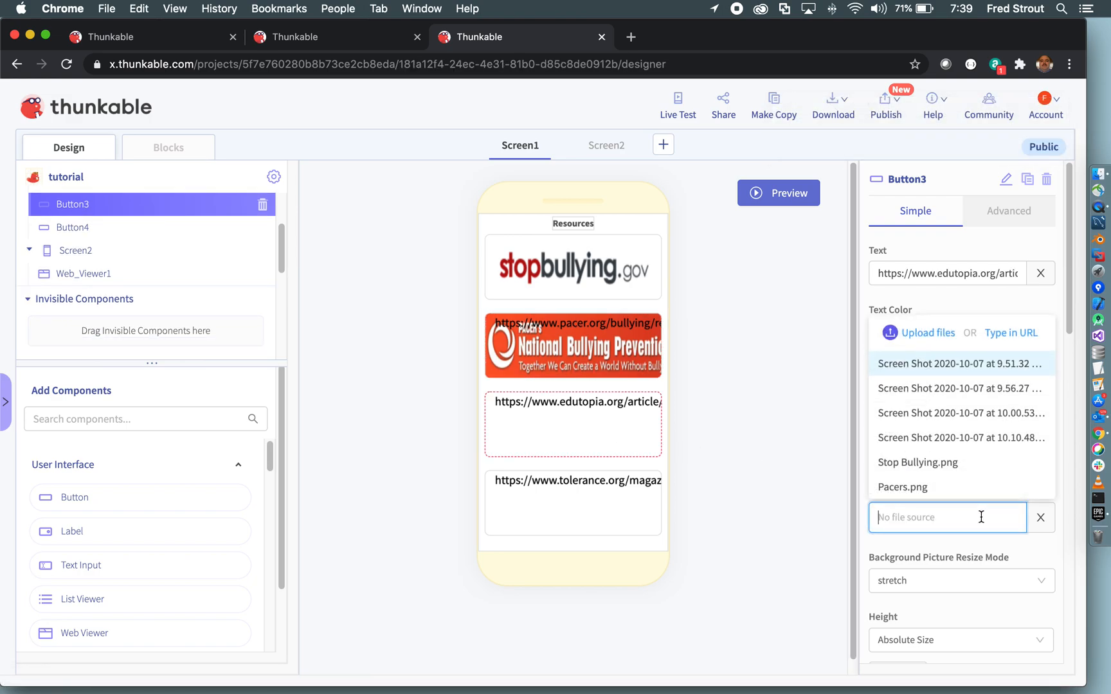
pyautogui.click(927, 335)
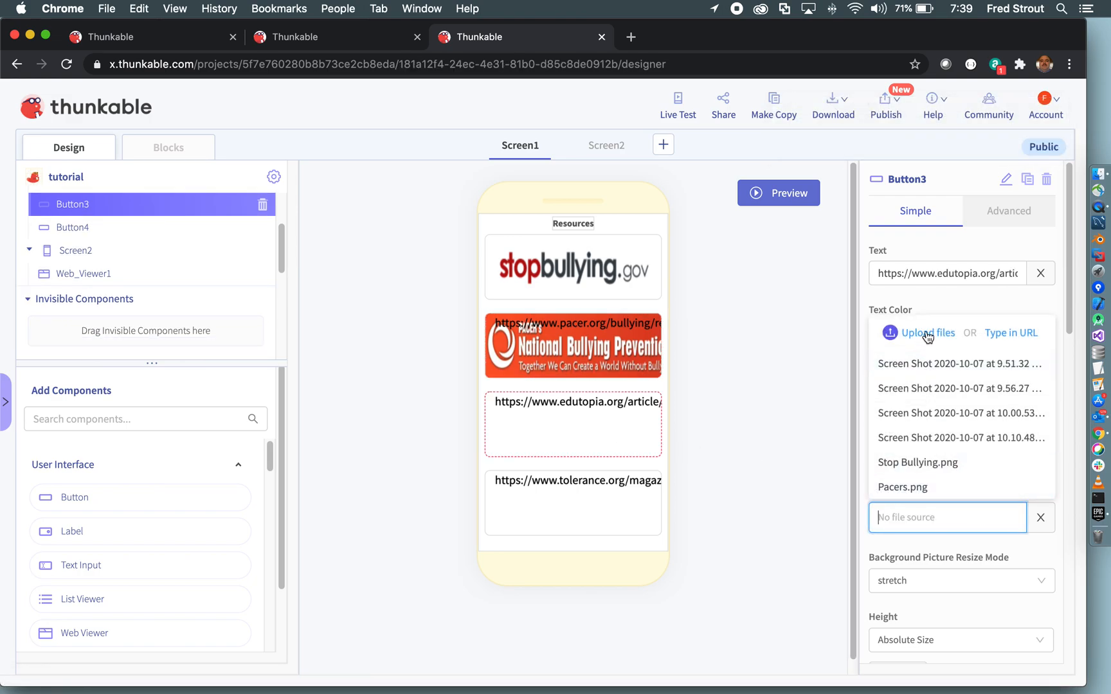
pyautogui.click(281, 143)
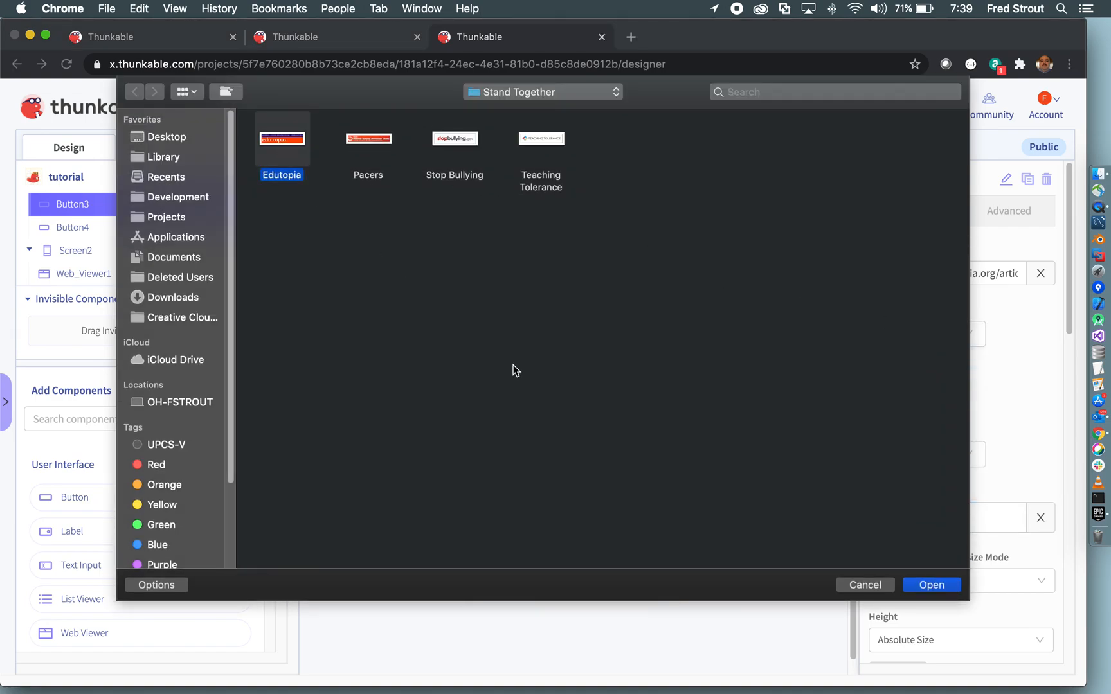
pyautogui.click(945, 585)
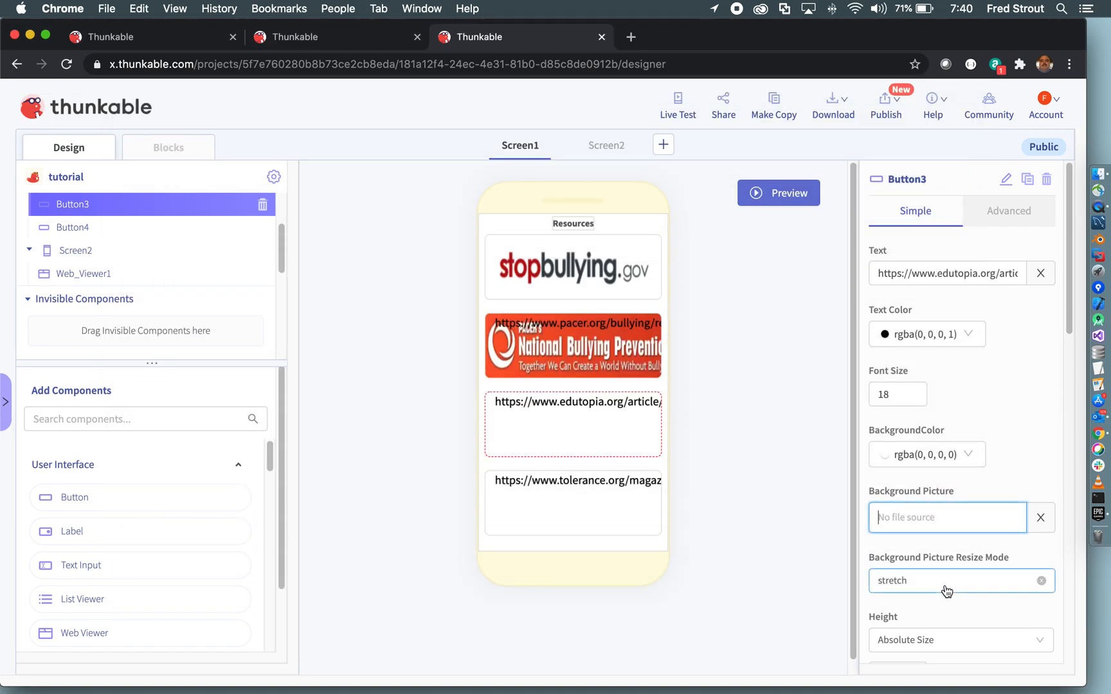
# - Upload Teaching Tolerance.png from the Stand Together folder as Button4's background picture and make its text color transparent
pyautogui.click(574, 507)
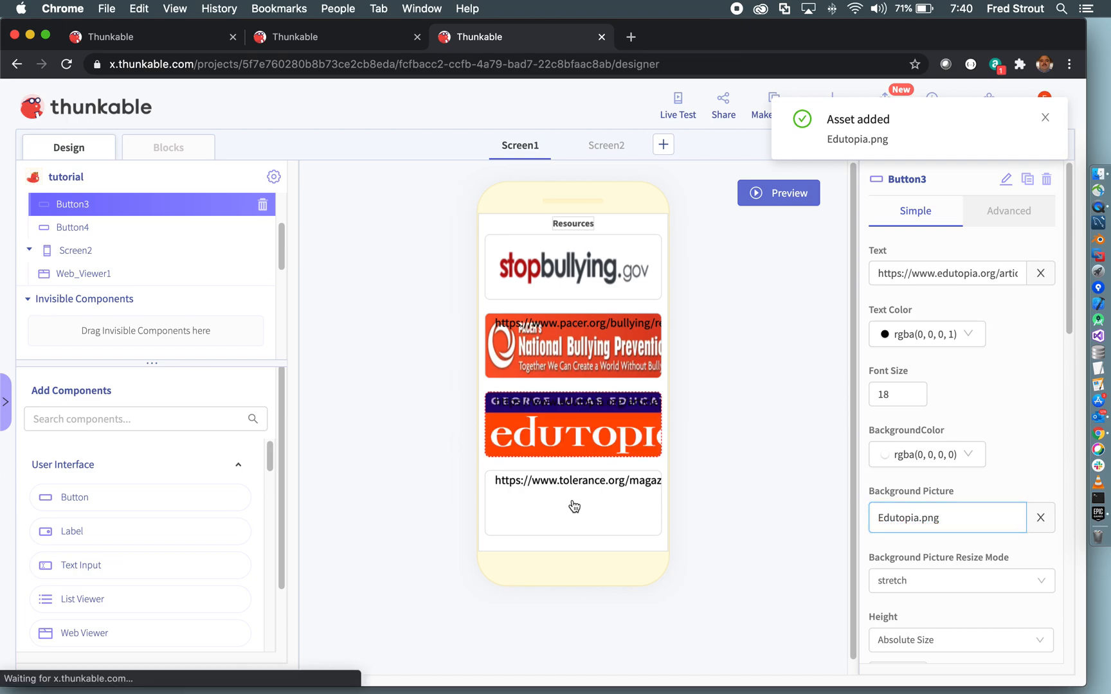
pyautogui.click(945, 524)
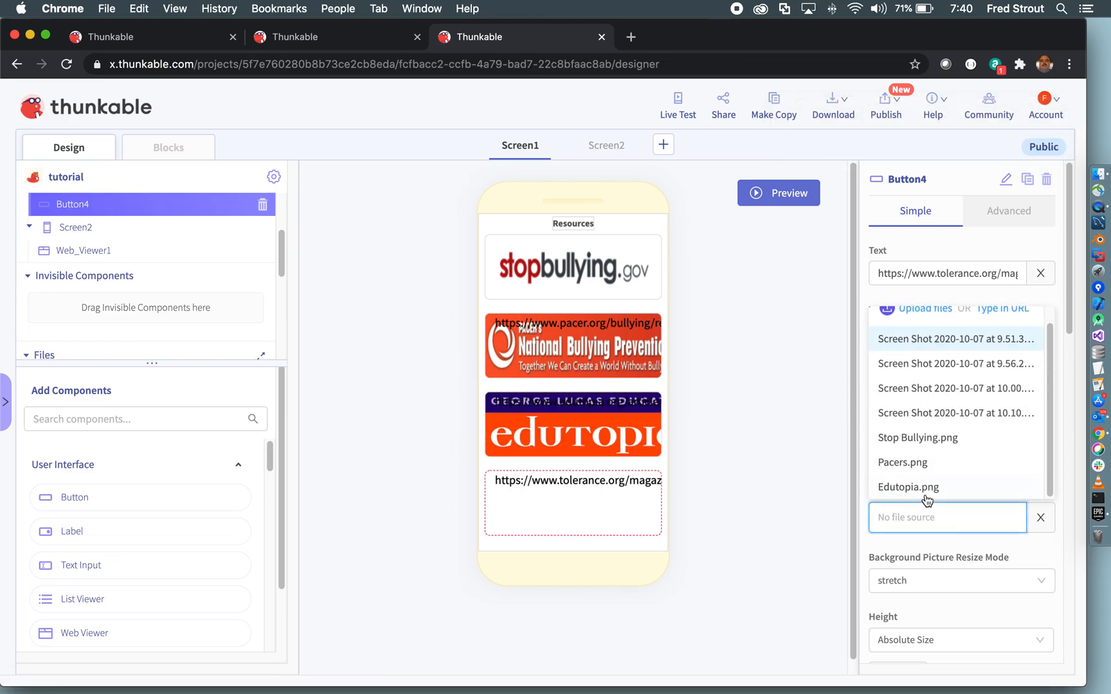
pyautogui.click(920, 312)
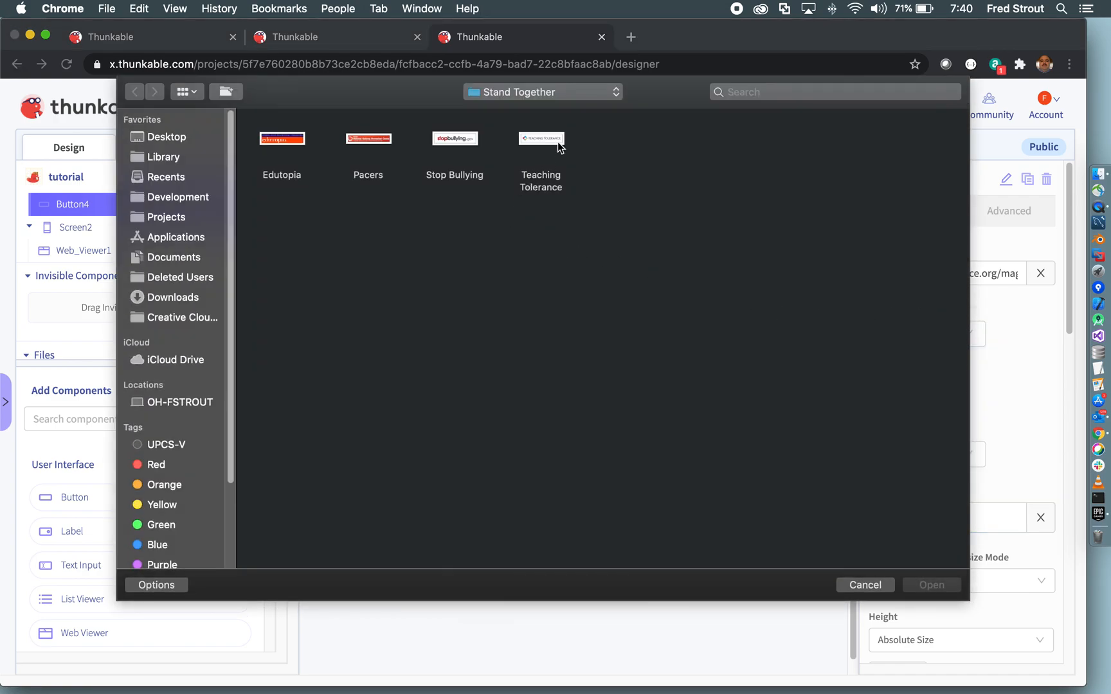
pyautogui.click(557, 143)
pyautogui.click(933, 584)
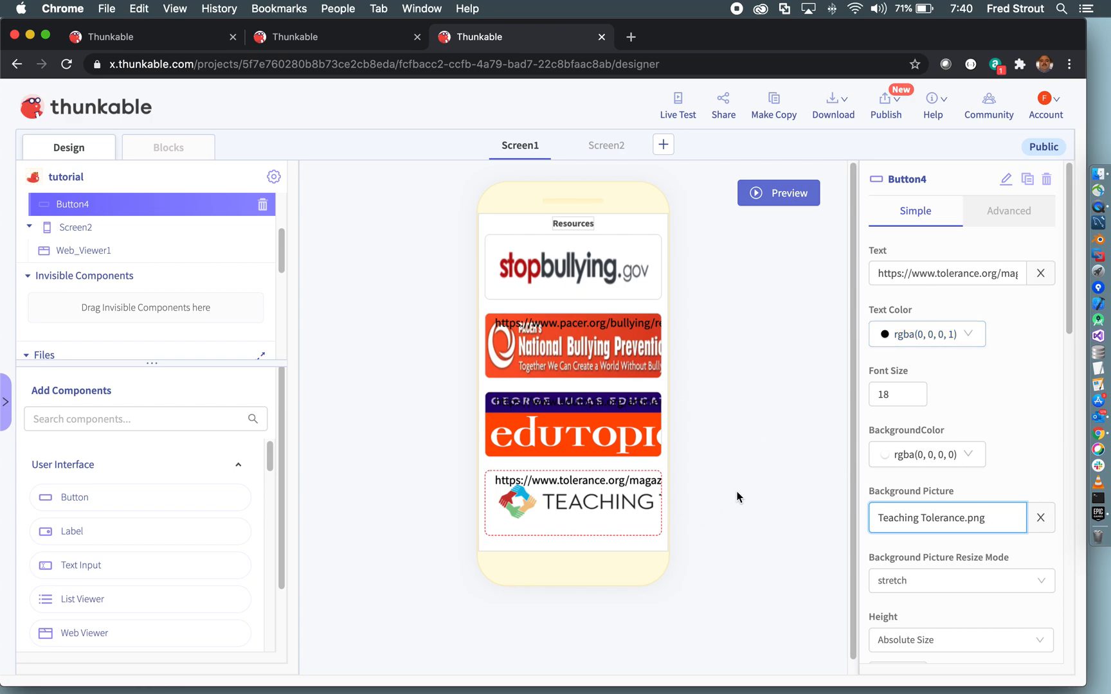
pyautogui.click(919, 342)
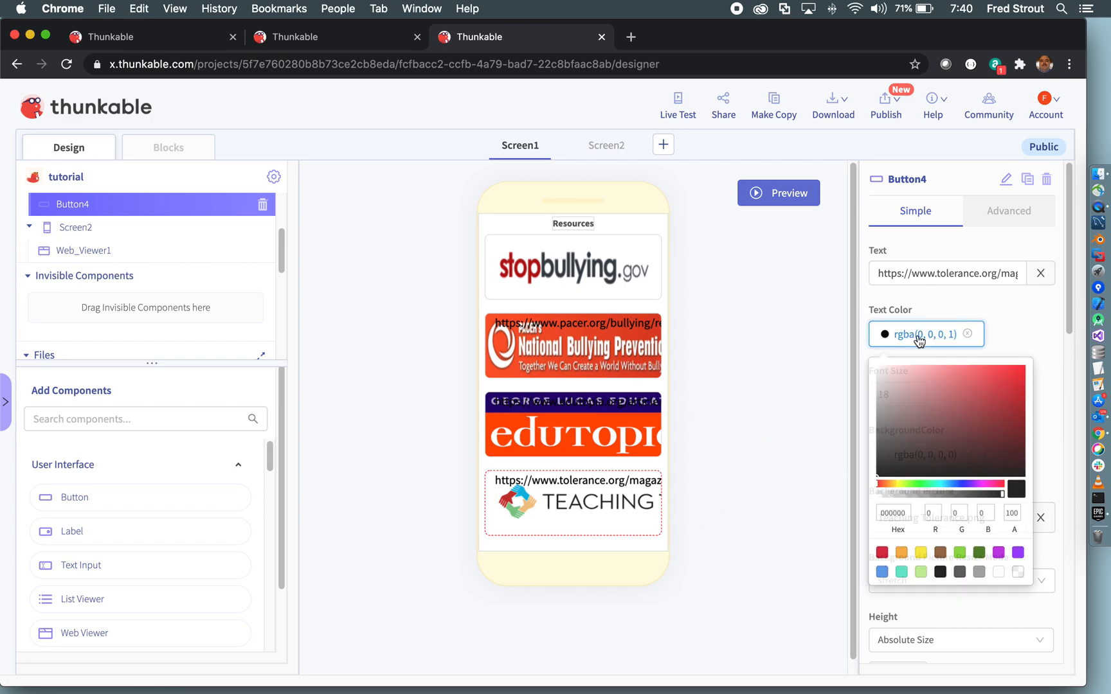
pyautogui.click(1024, 580)
# - Make the text color of Button3 and Button2 transparent, rgba(0, 0, 0, 0), and check Button1's link text
pyautogui.click(622, 428)
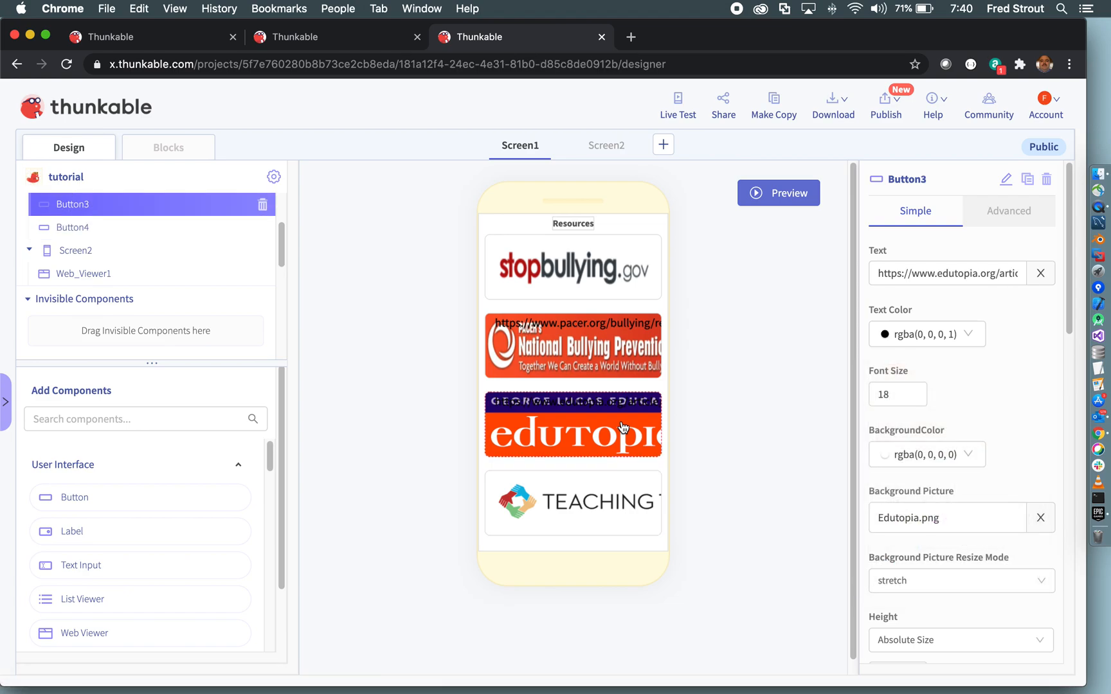
pyautogui.click(945, 338)
pyautogui.click(1022, 581)
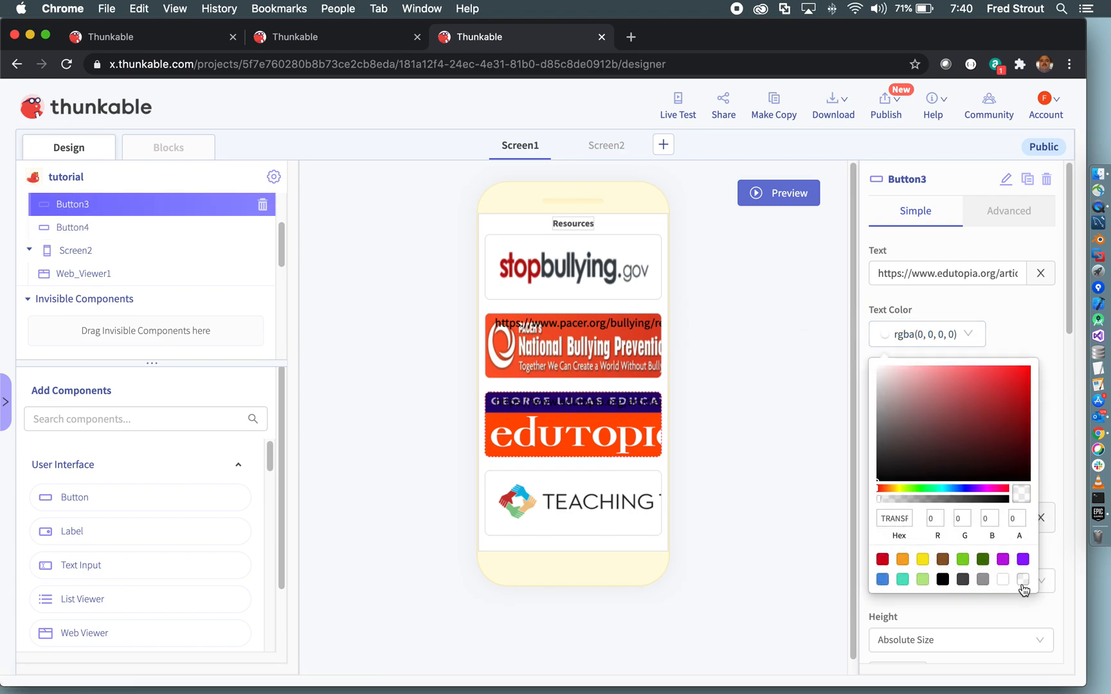
pyautogui.click(621, 355)
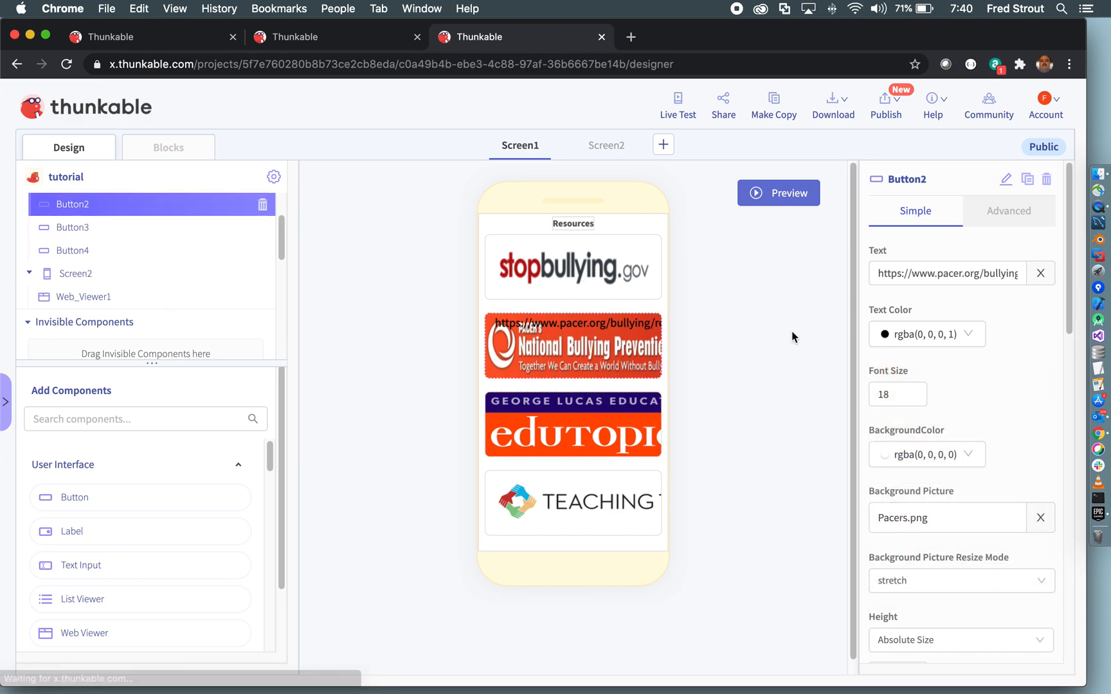
pyautogui.click(937, 346)
pyautogui.click(1024, 581)
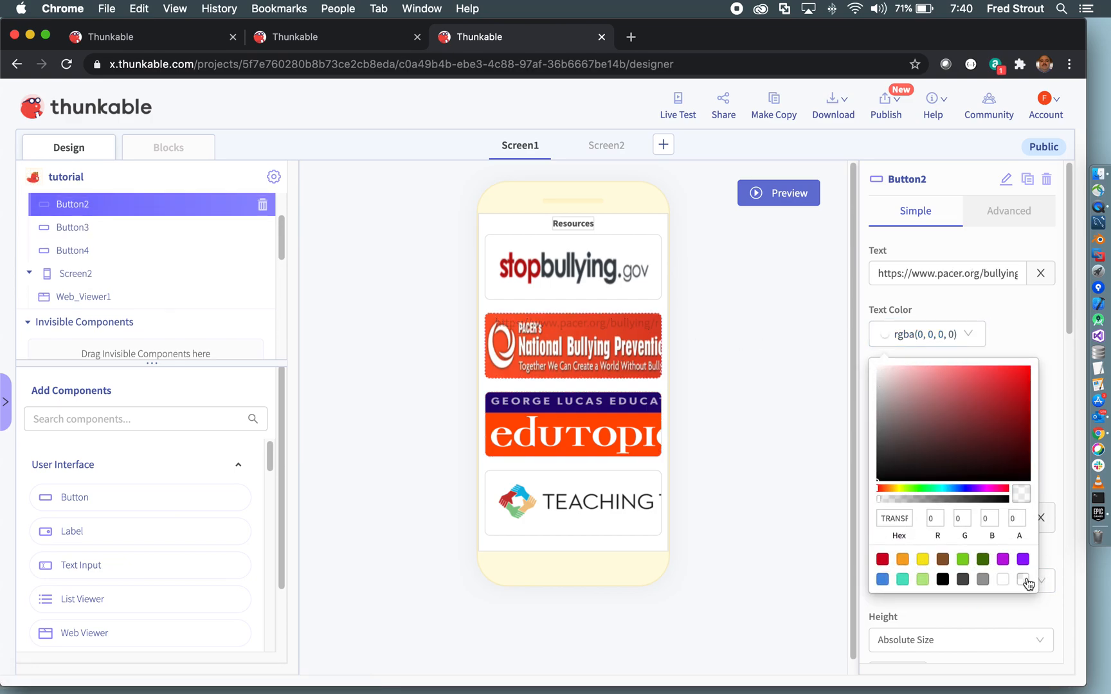
pyautogui.click(749, 378)
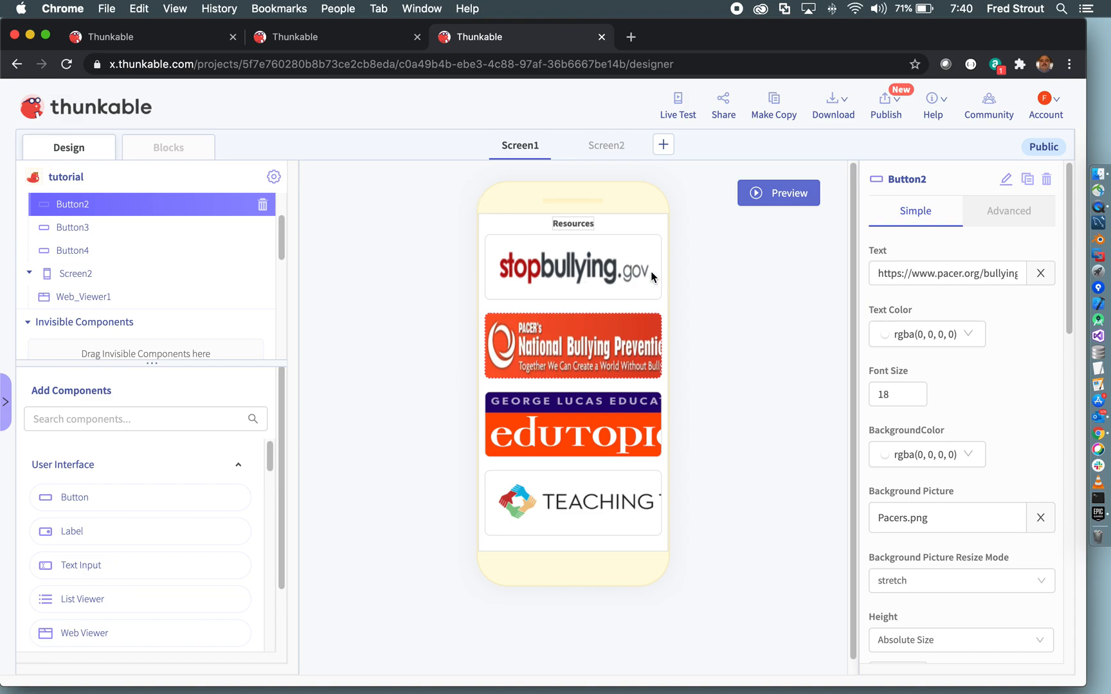
pyautogui.click(587, 275)
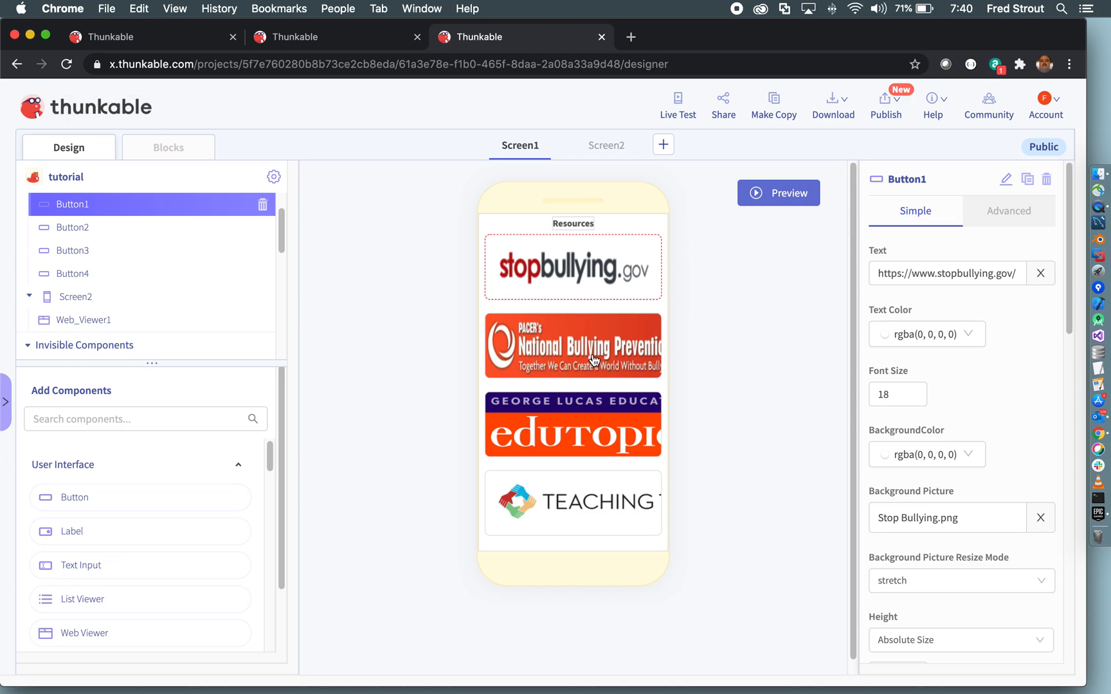
pyautogui.click(869, 278)
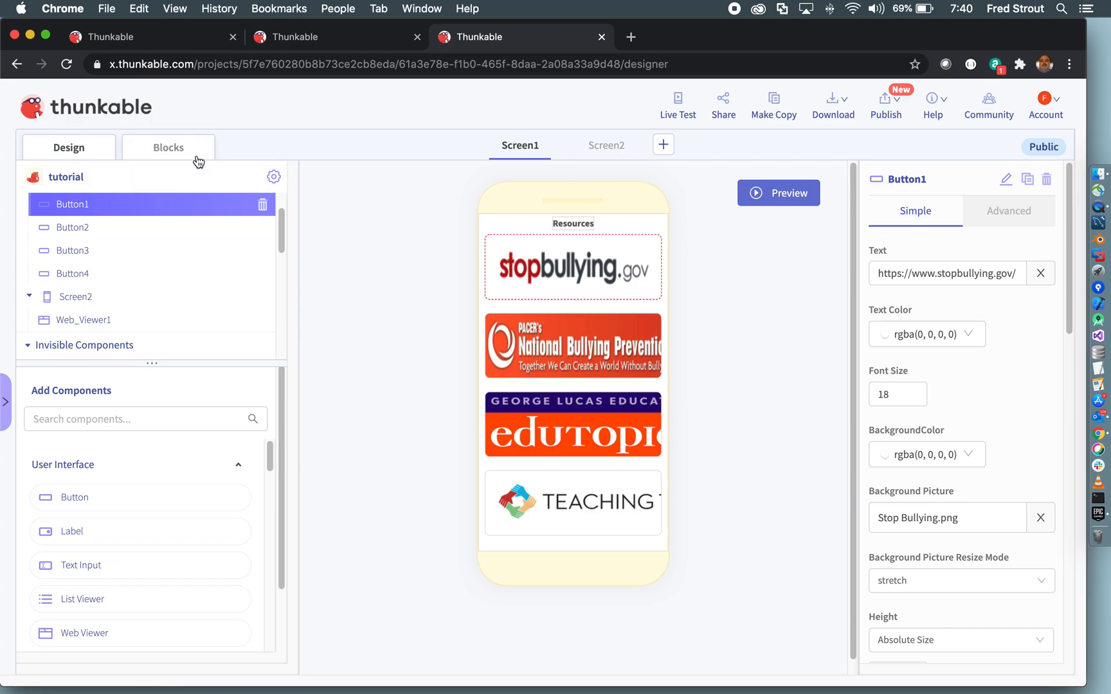
# - In Screen1's block editor, place the Any Component click event block on the empty workspace
pyautogui.click(168, 149)
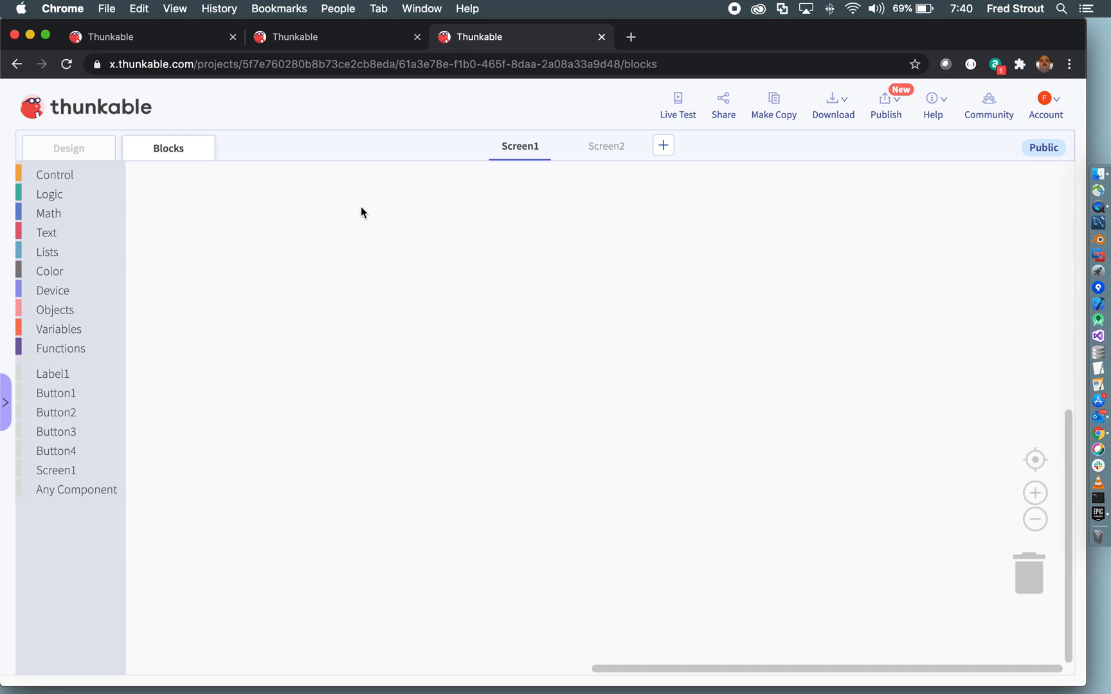
pyautogui.click(68, 492)
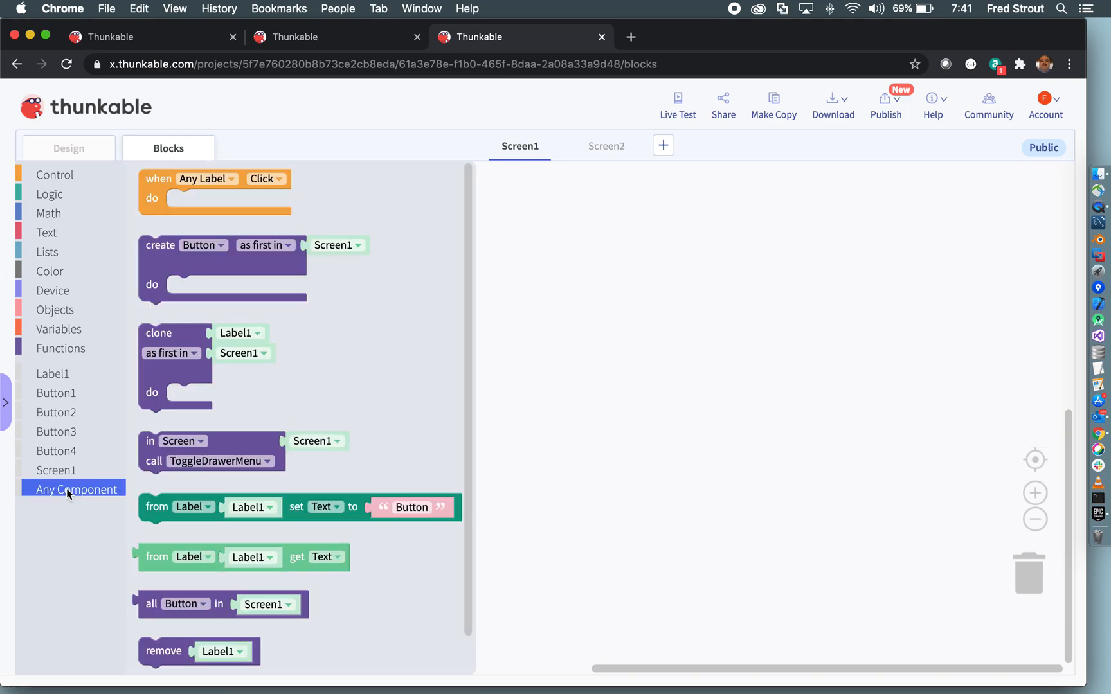
pyautogui.click(275, 509)
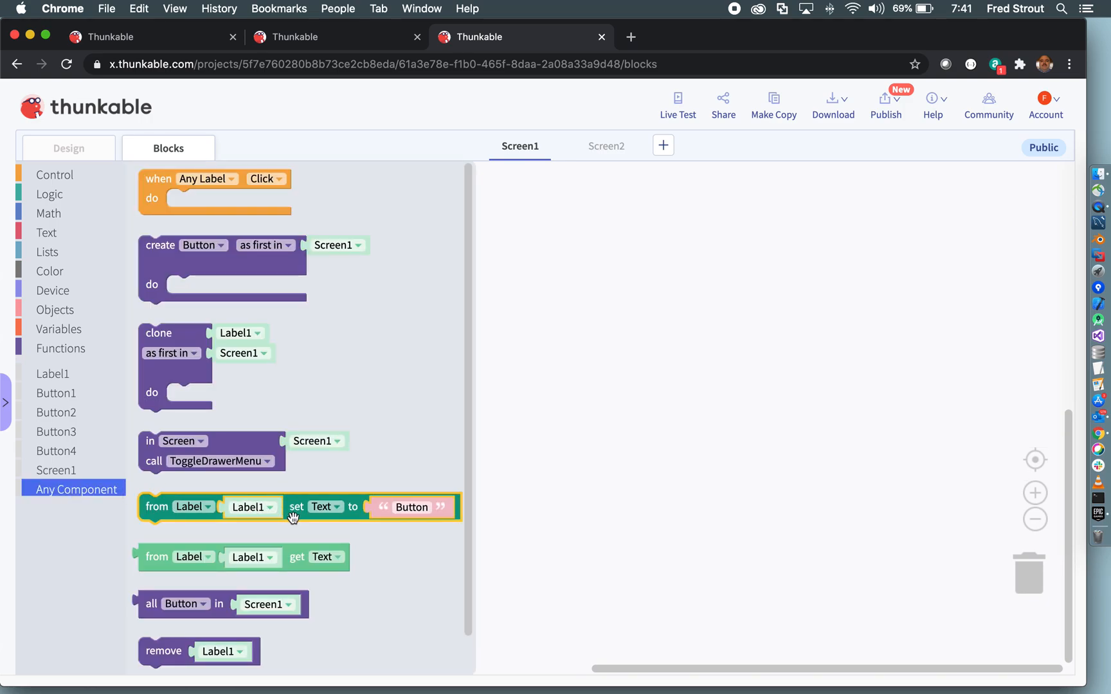
pyautogui.scroll(-1, 295, 520)
pyautogui.click(296, 524)
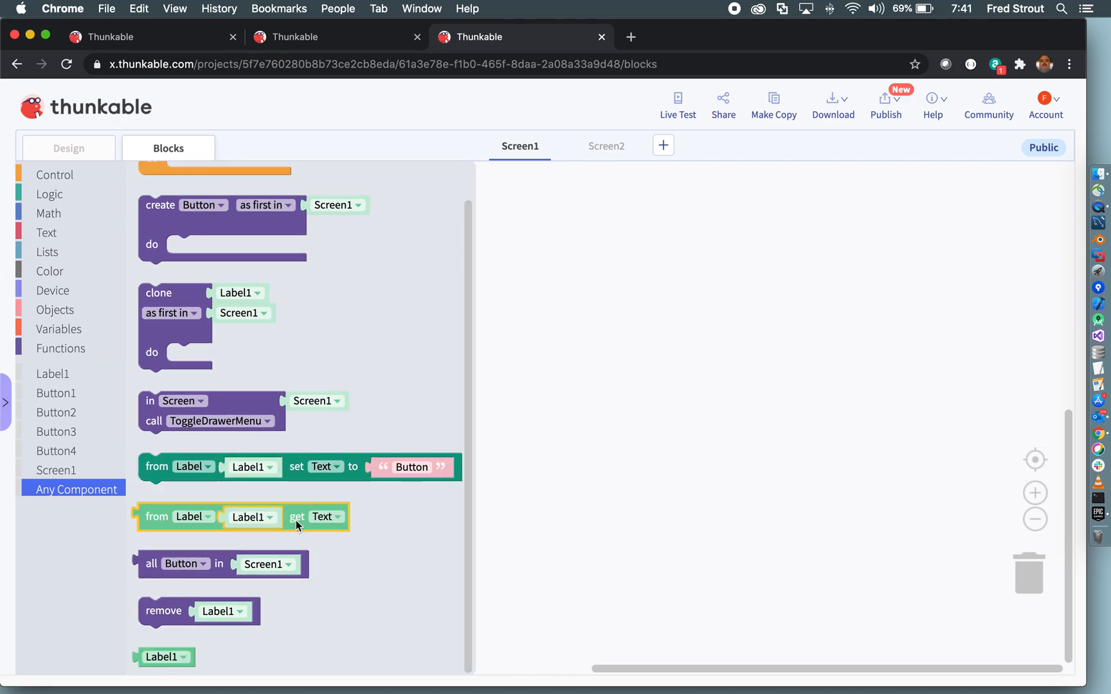
pyautogui.scroll(1, 295, 522)
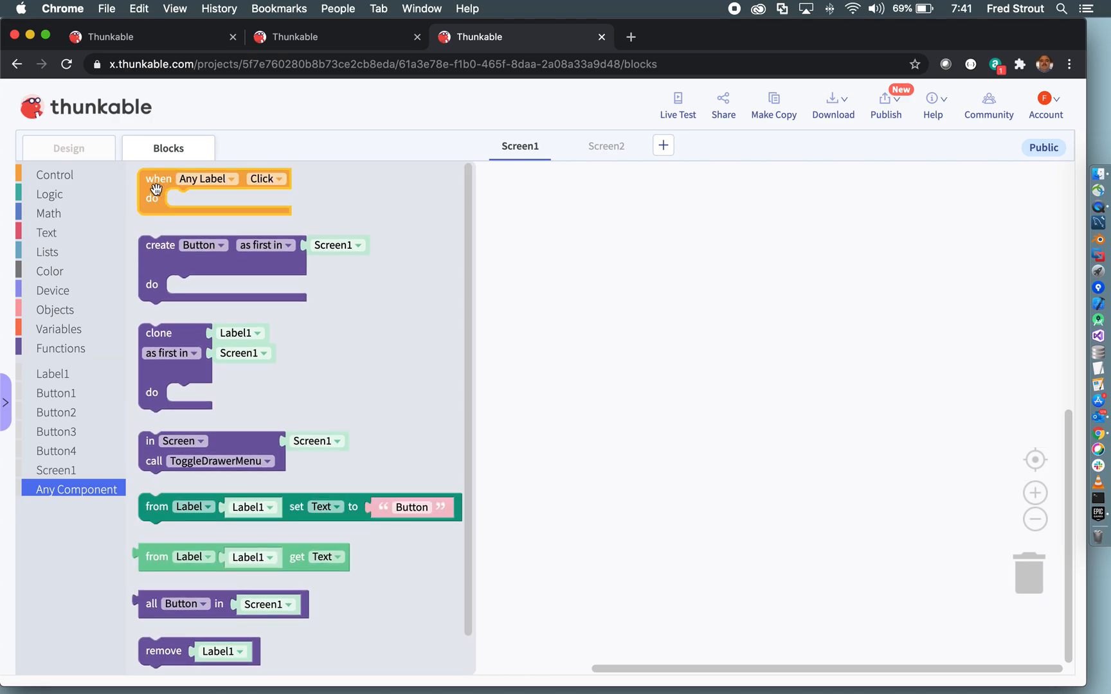
pyautogui.moveTo(154, 187); pyautogui.dragTo(366, 281)
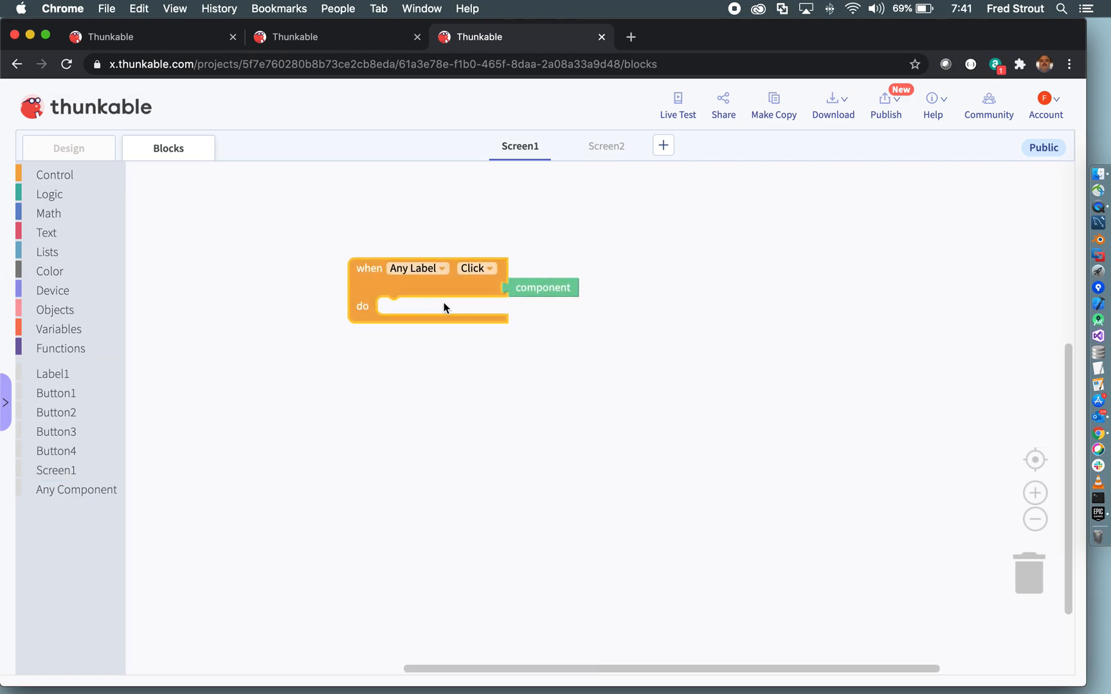
# - Set the click event block's component type to Any Button
pyautogui.click(437, 269)
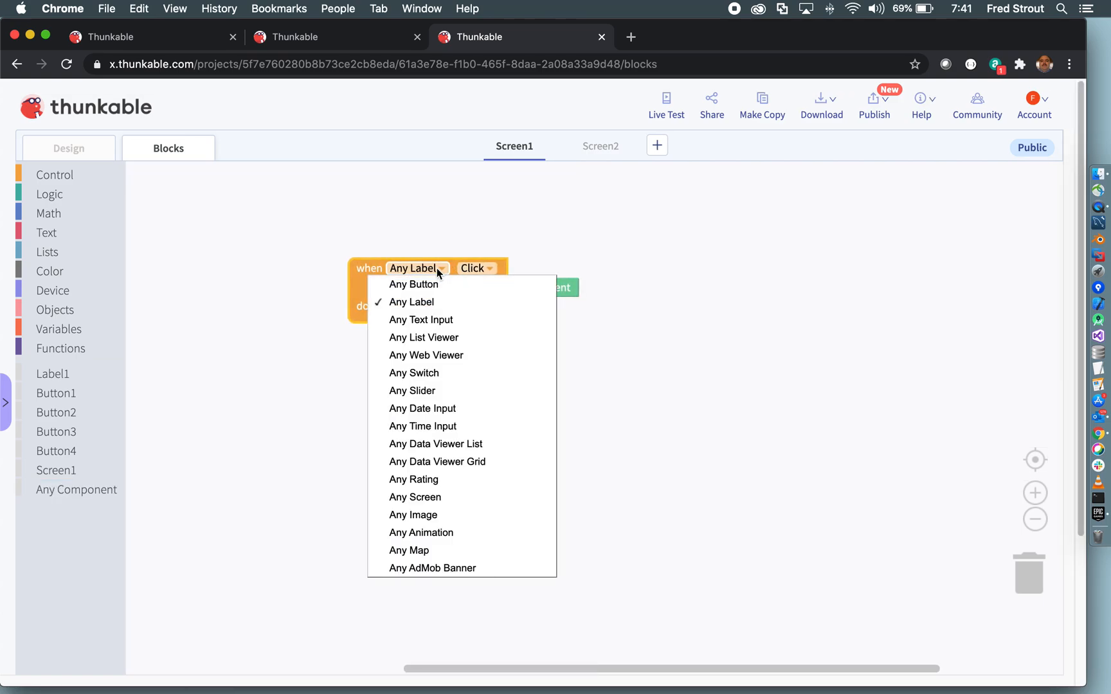
pyautogui.click(429, 284)
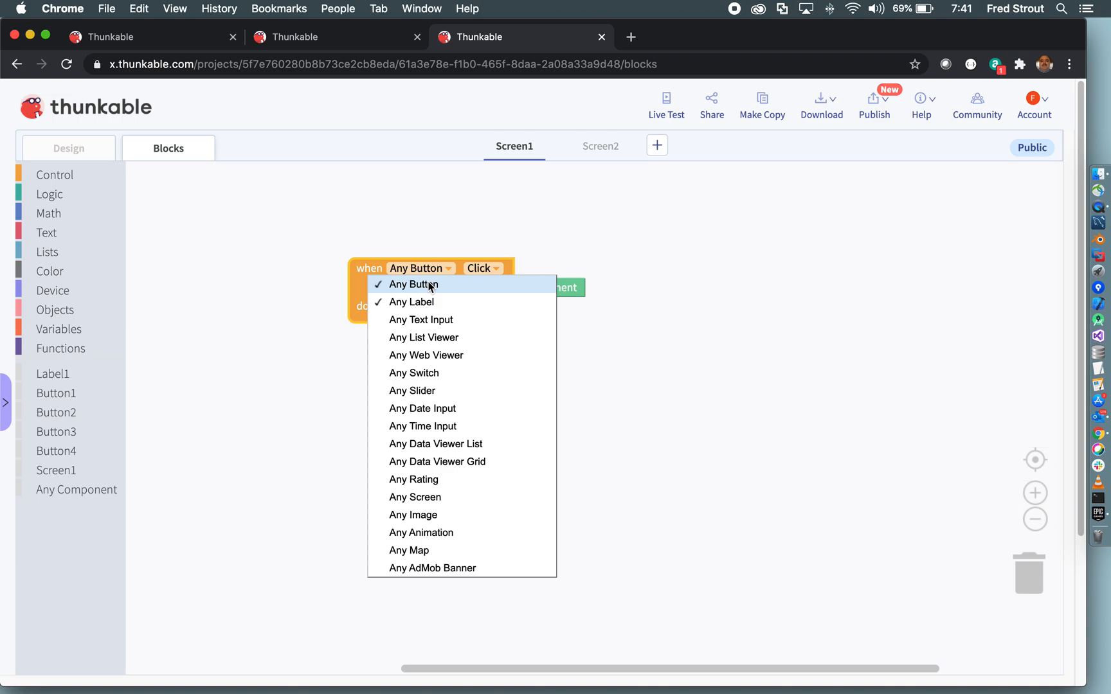
pyautogui.click(412, 301)
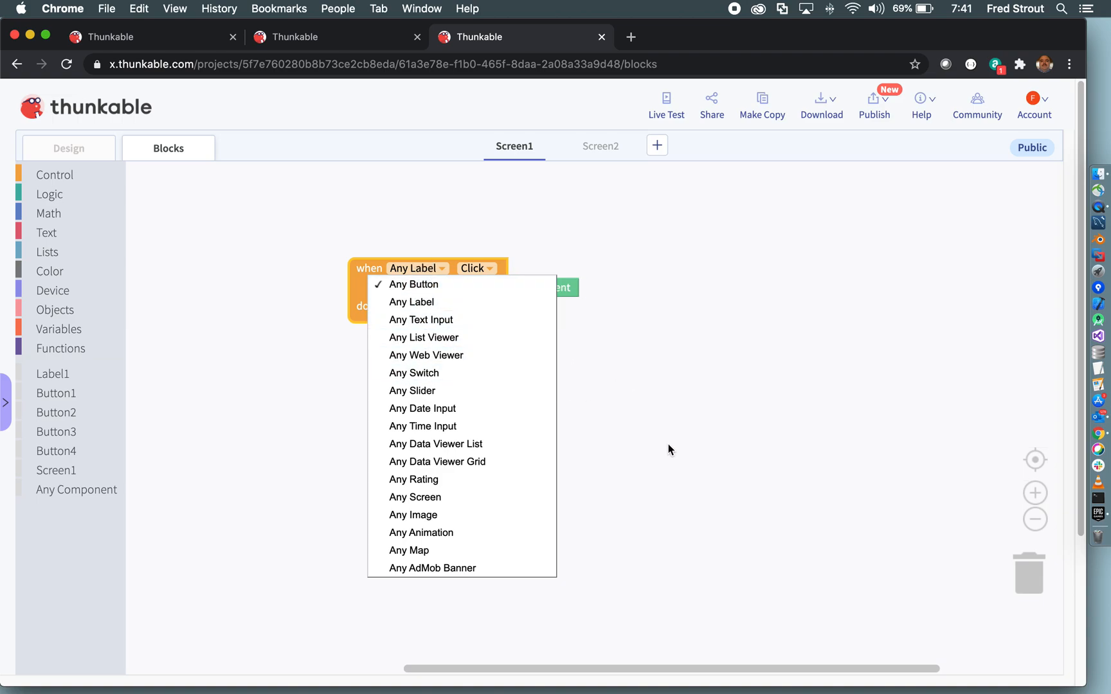
pyautogui.click(432, 290)
pyautogui.click(617, 422)
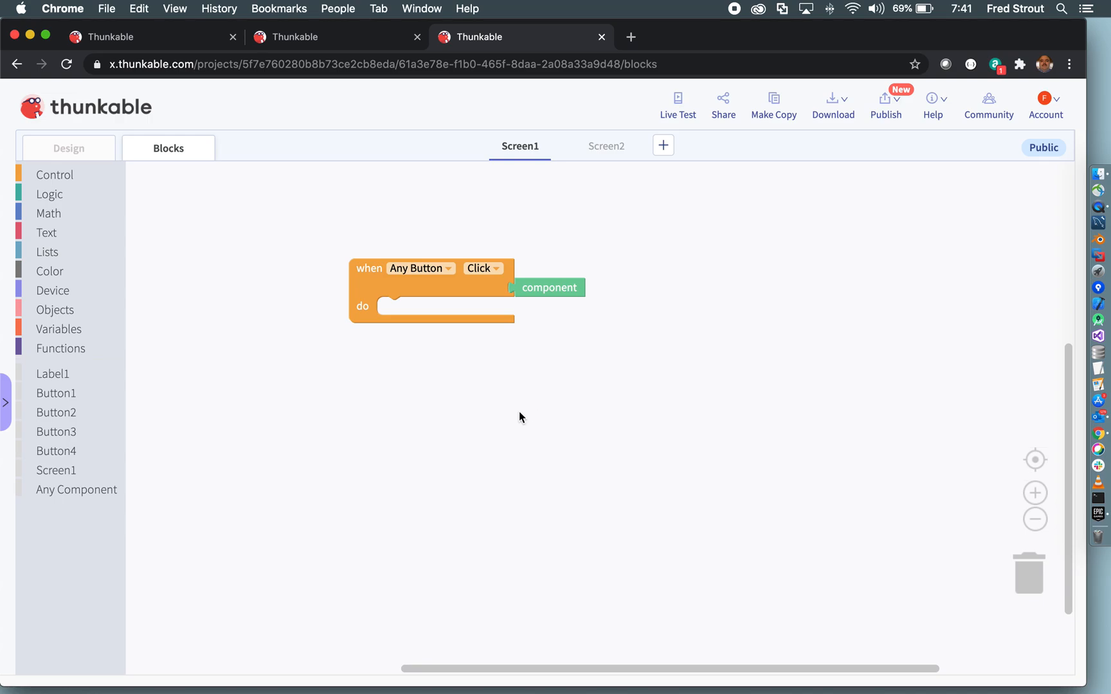
# - Place the Any Component block that gets a label's Text on the workspace below the click event
pyautogui.click(80, 487)
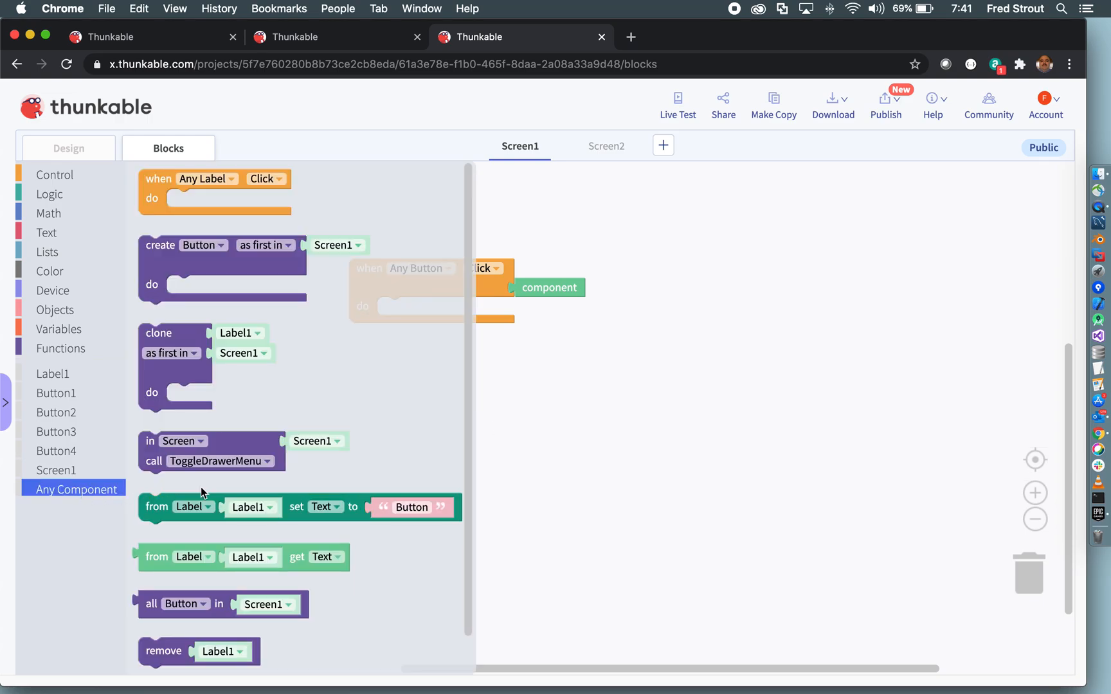
pyautogui.scroll(-1, 203, 489)
pyautogui.click(192, 553)
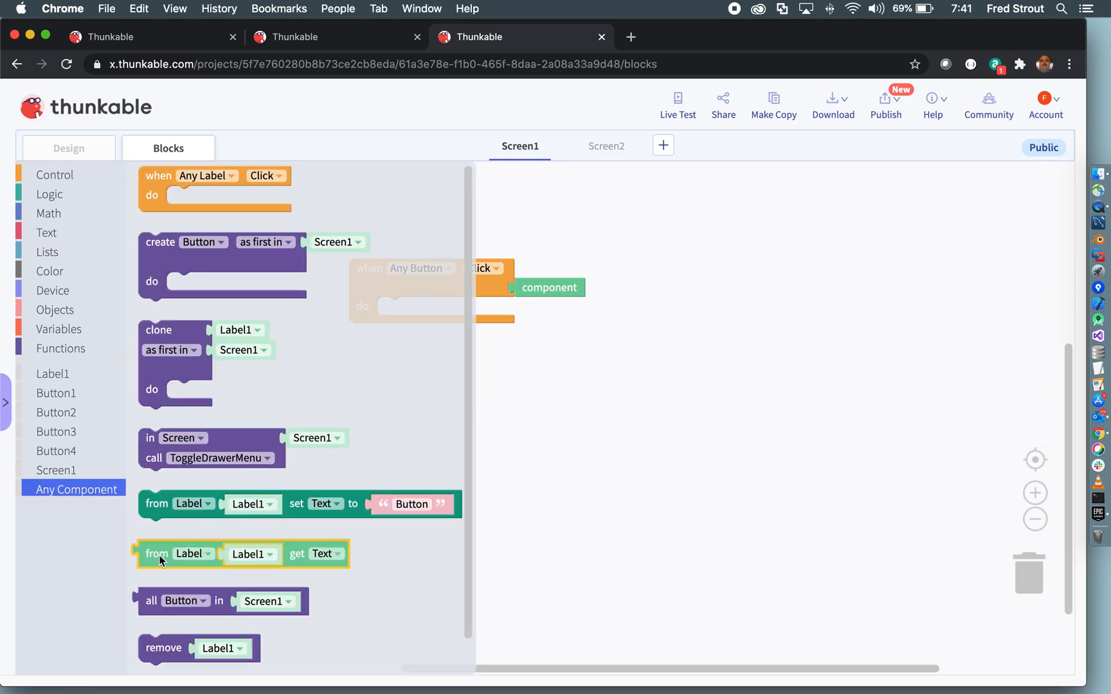
pyautogui.moveTo(192, 554); pyautogui.dragTo(540, 362)
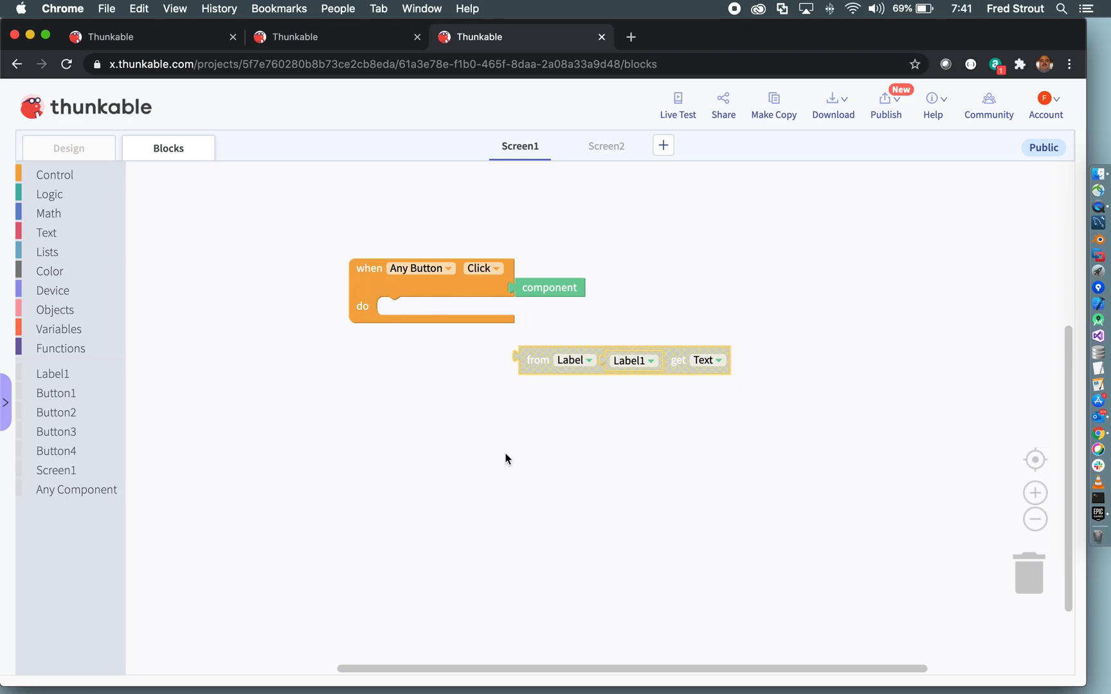
# - Add an open link block inside the do section of the Any Button click event
pyautogui.click(63, 176)
pyautogui.scroll(-5, 284, 481)
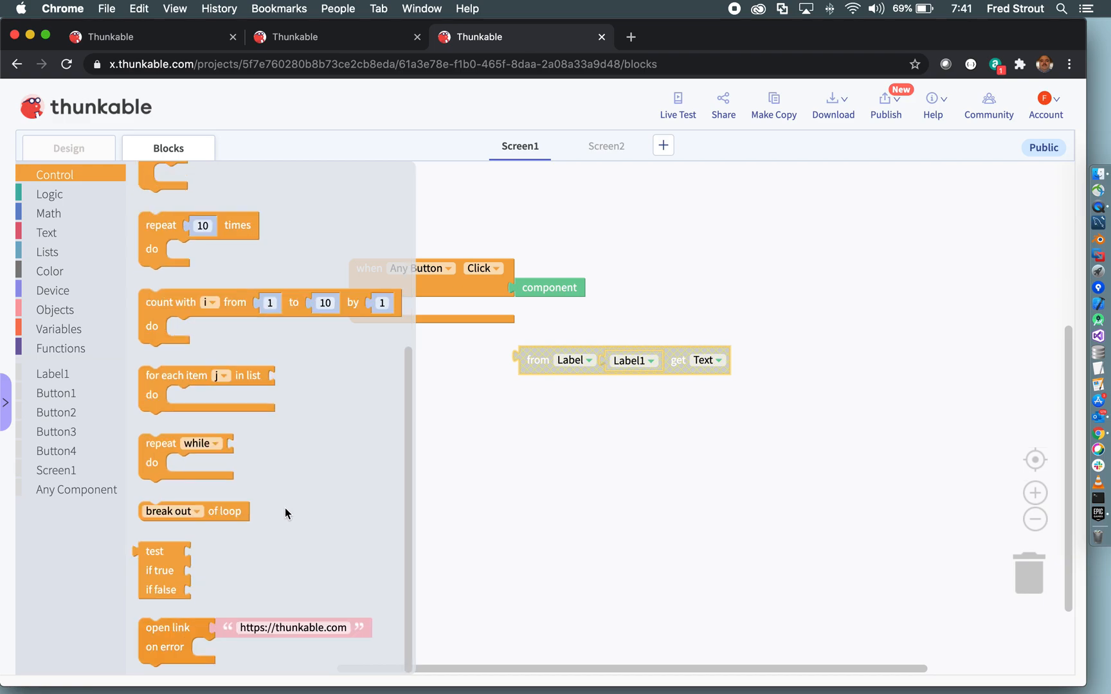
pyautogui.moveTo(165, 637); pyautogui.dragTo(404, 317)
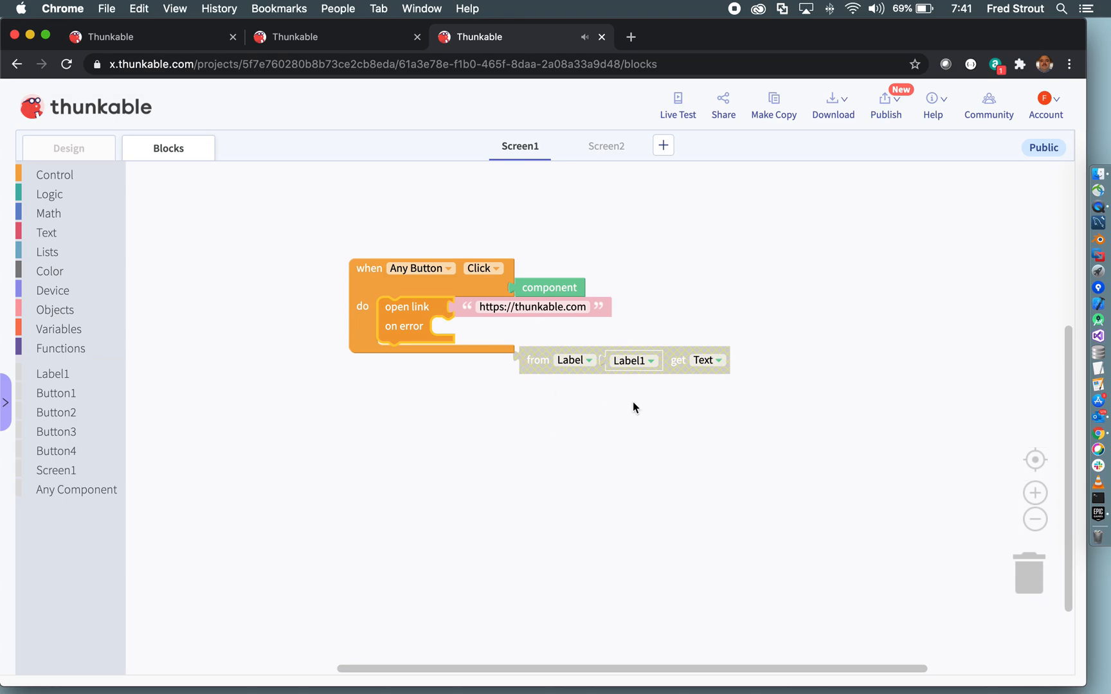
# - Put the event's component into the get Text block in place of Label1, and use that block as the open link address
pyautogui.click(556, 293)
pyautogui.moveTo(556, 293); pyautogui.dragTo(633, 366)
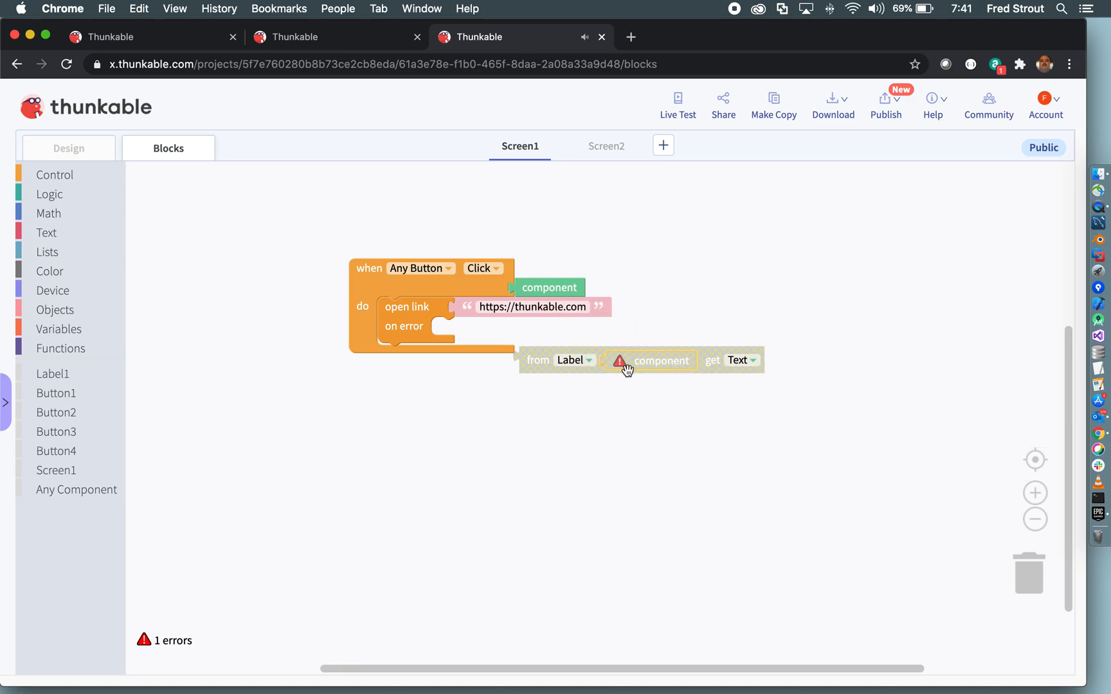
pyautogui.moveTo(533, 363); pyautogui.dragTo(480, 315)
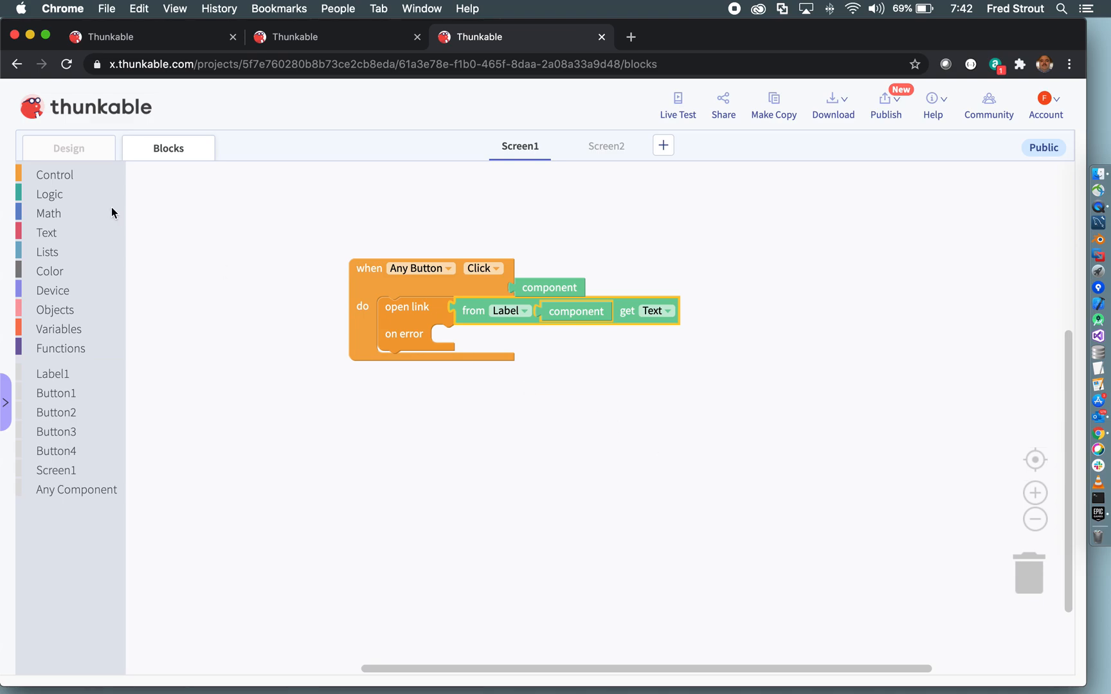
# - Run a live test of the app, try the Stop Bullying and Pacers buttons, and return to the preview after each
pyautogui.click(59, 153)
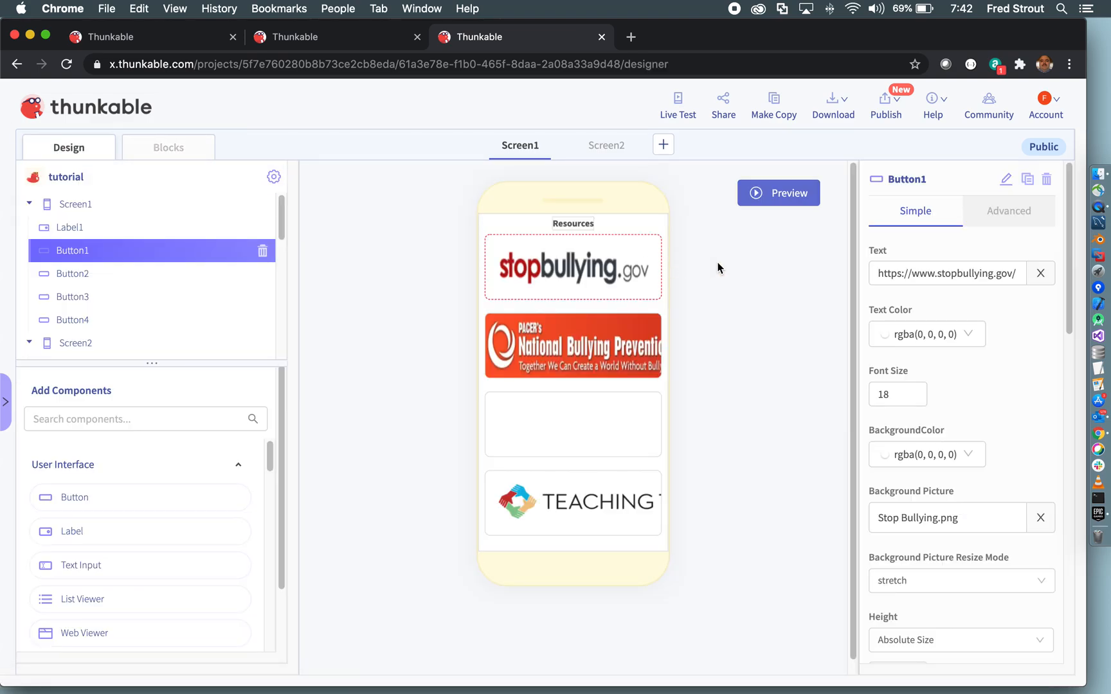
pyautogui.click(680, 104)
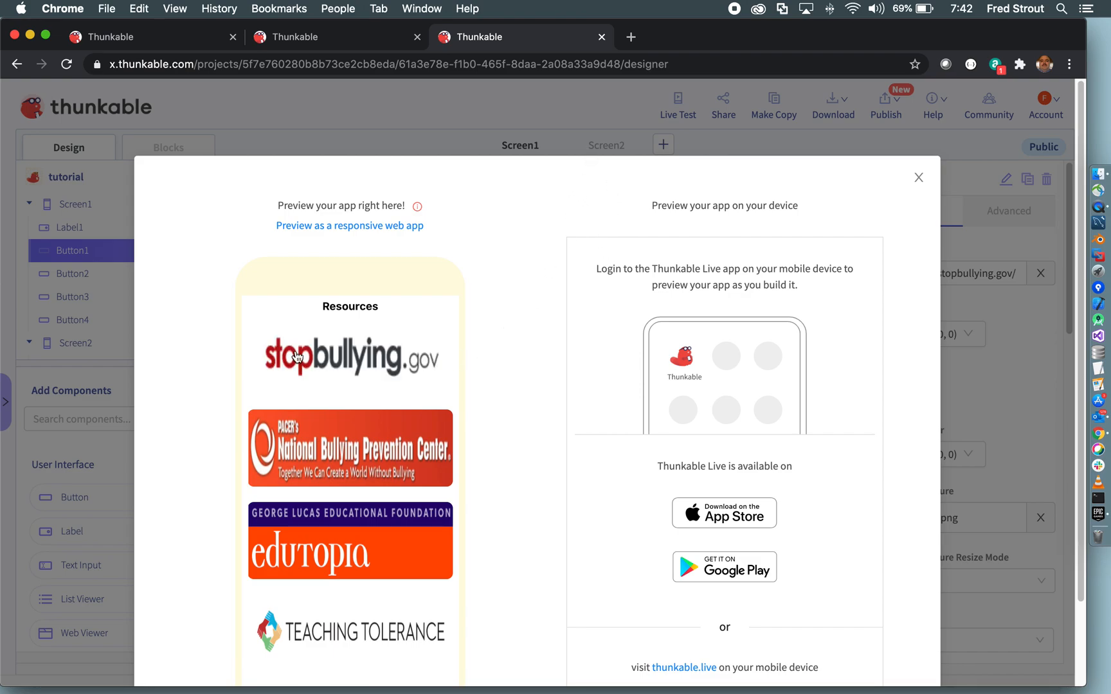
pyautogui.click(329, 358)
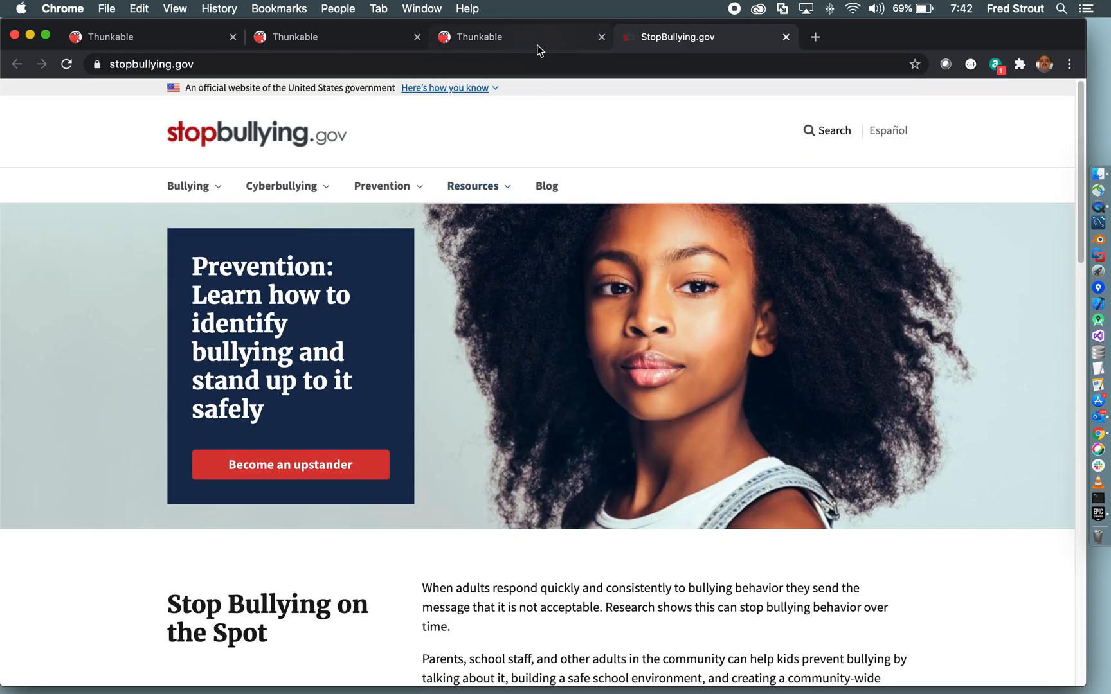
pyautogui.click(537, 39)
pyautogui.click(367, 466)
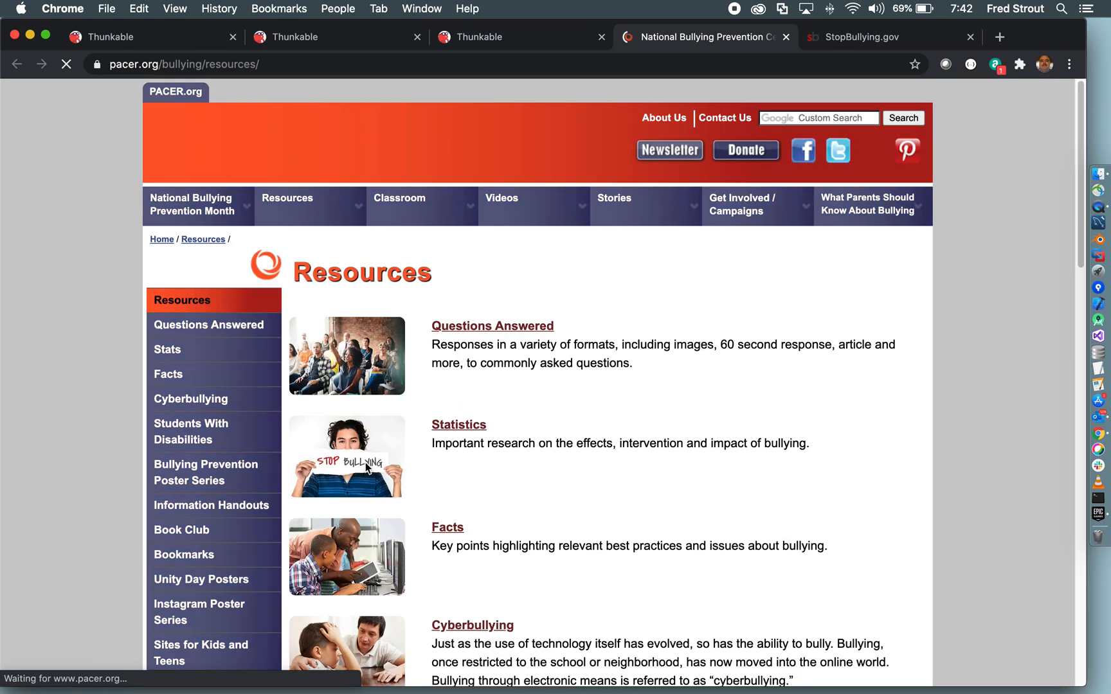
pyautogui.click(485, 38)
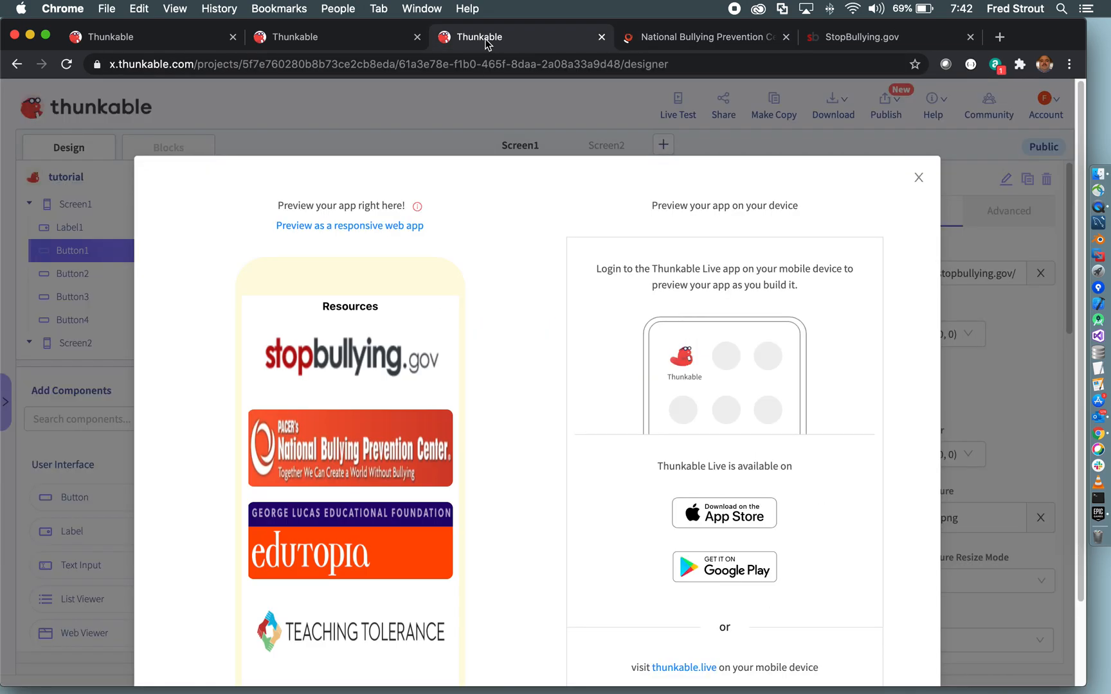